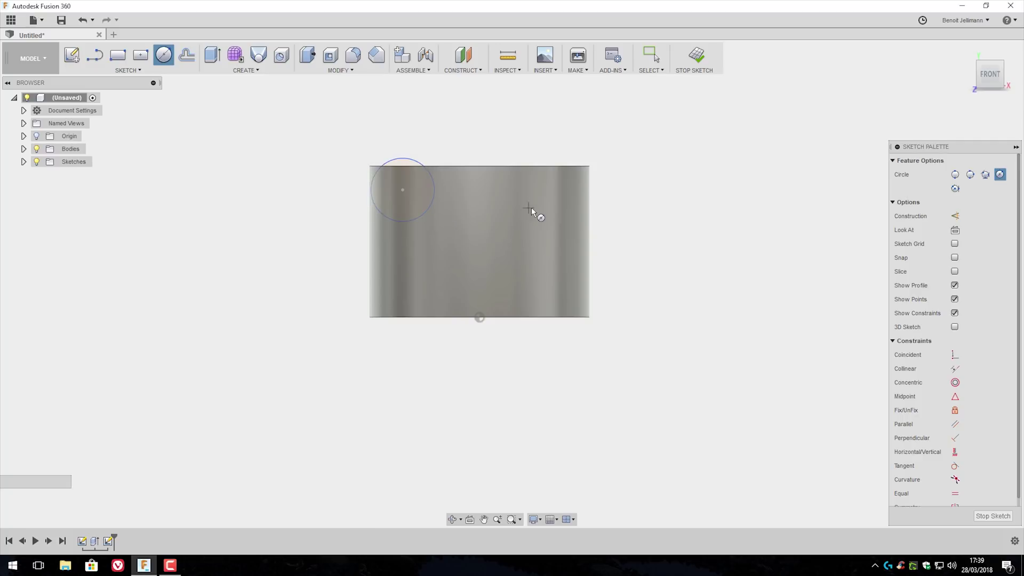
Sketch two ellipses on the cylinder's front, a small one between the upper circles and a long slanted one extending beyond the lower edge
left_click(128, 70)
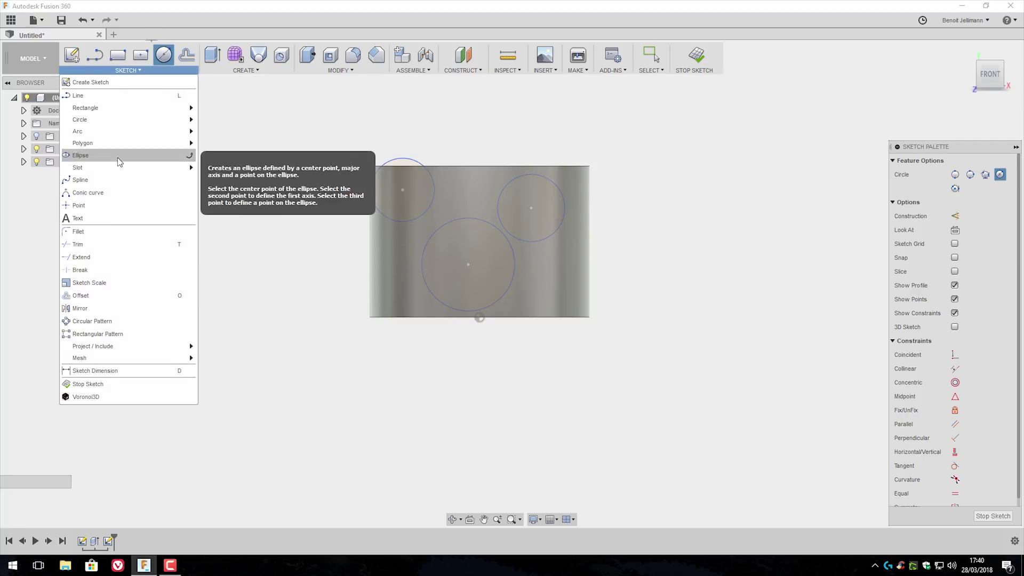
left_click(80, 153)
left_click(463, 184)
left_click(484, 189)
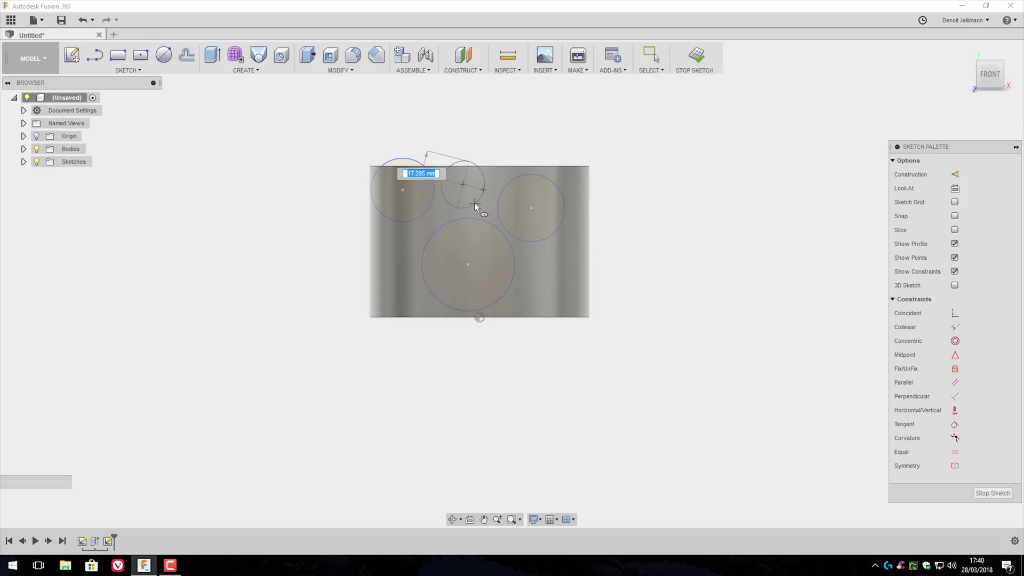
left_click(475, 203)
left_click(559, 290)
left_click(542, 293)
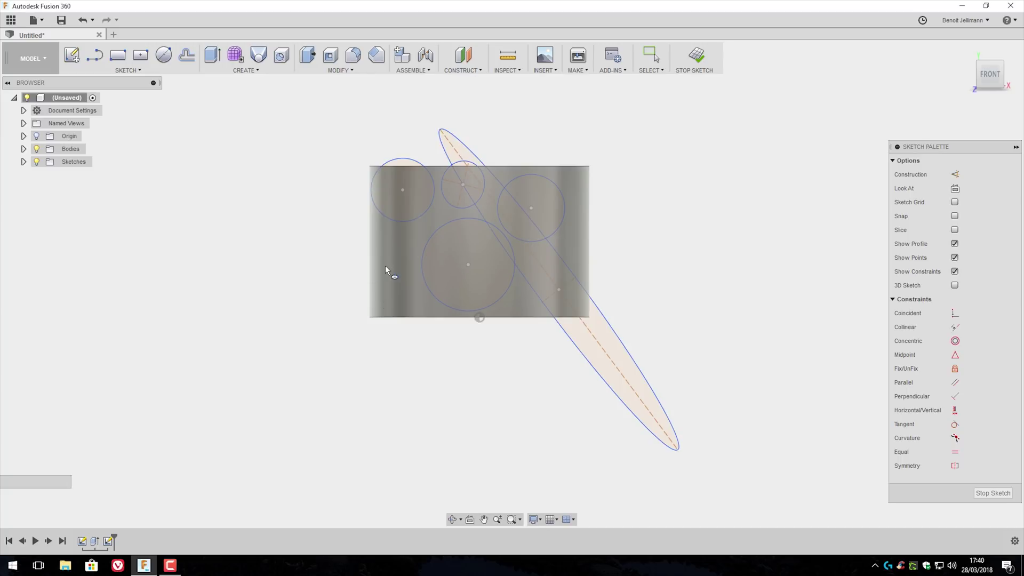
key("Escape")
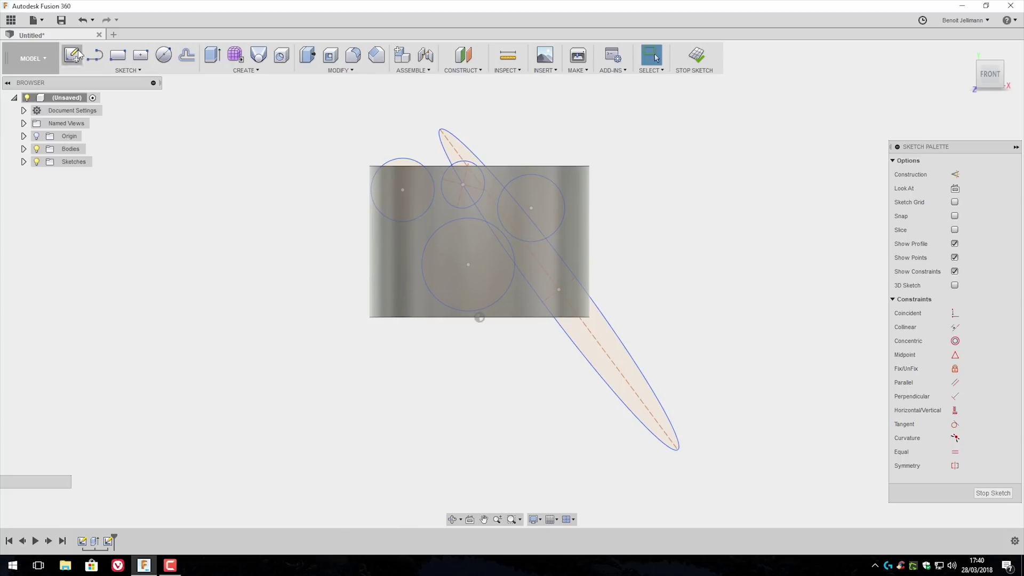
Extrude all the circle and ellipse profiles as a two-sided cut through the cylinder, with 55 mm on the first side
left_click_drag(281, 95, 784, 459)
key("e")
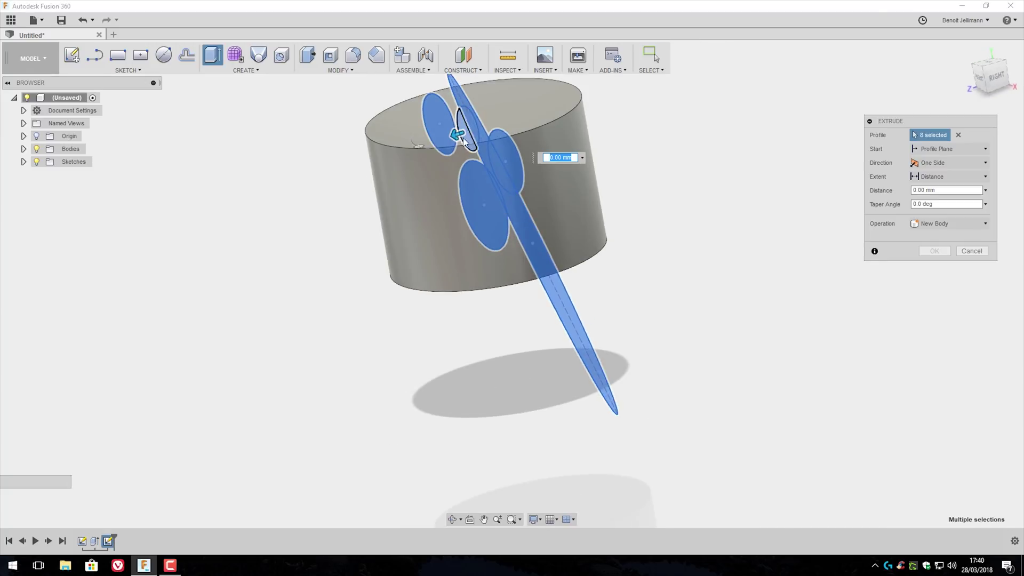
left_click_drag(463, 140, 327, 173)
left_click(958, 161)
left_click(954, 188)
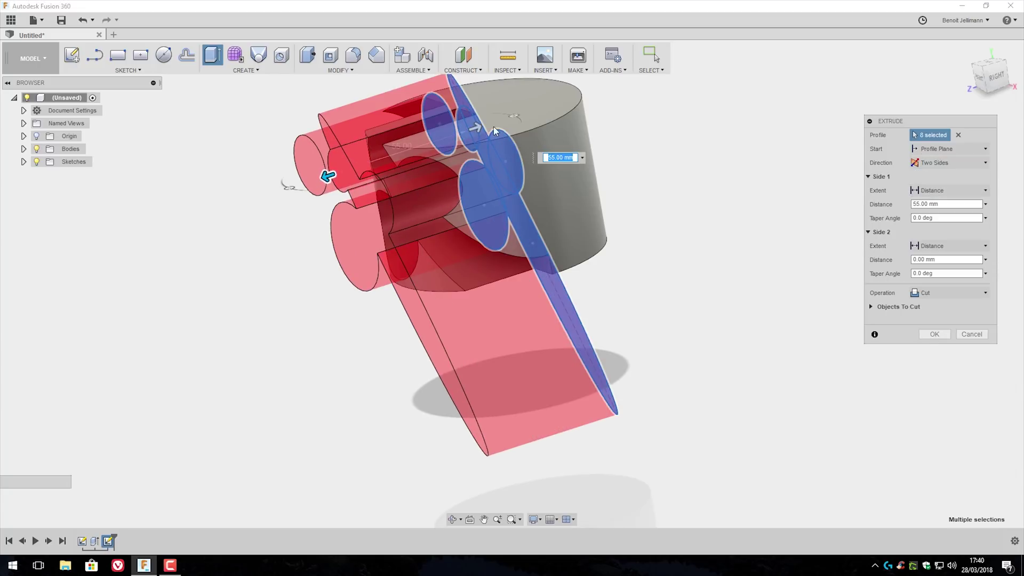
left_click_drag(477, 128, 722, 47)
left_click(934, 335)
middle_click_drag(709, 307, 730, 315, "shift")
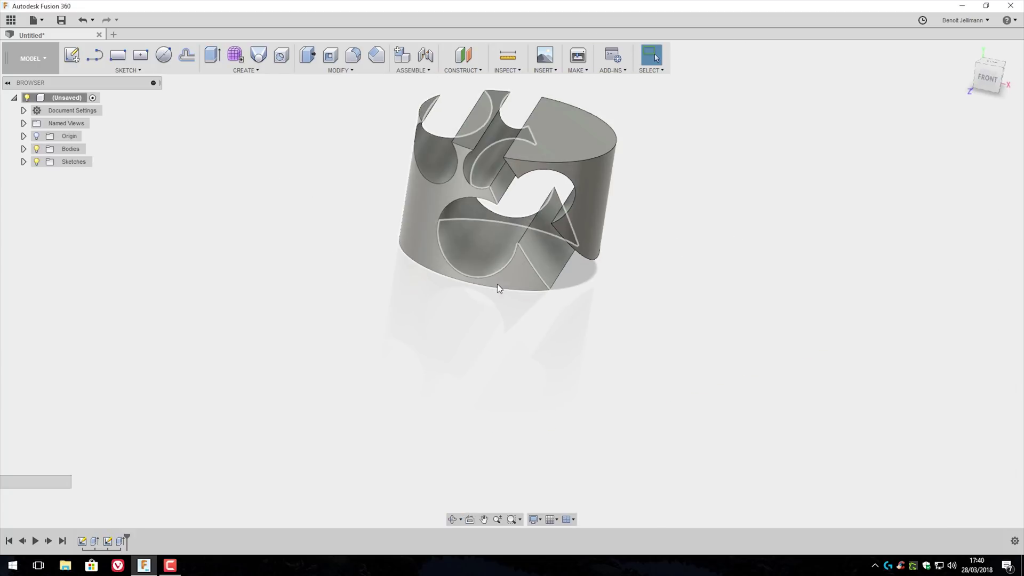
Delete the cut cylinder's bodies and both of its sketches
scroll(521, 370, "down", 5)
left_click(23, 149)
left_click(67, 164)
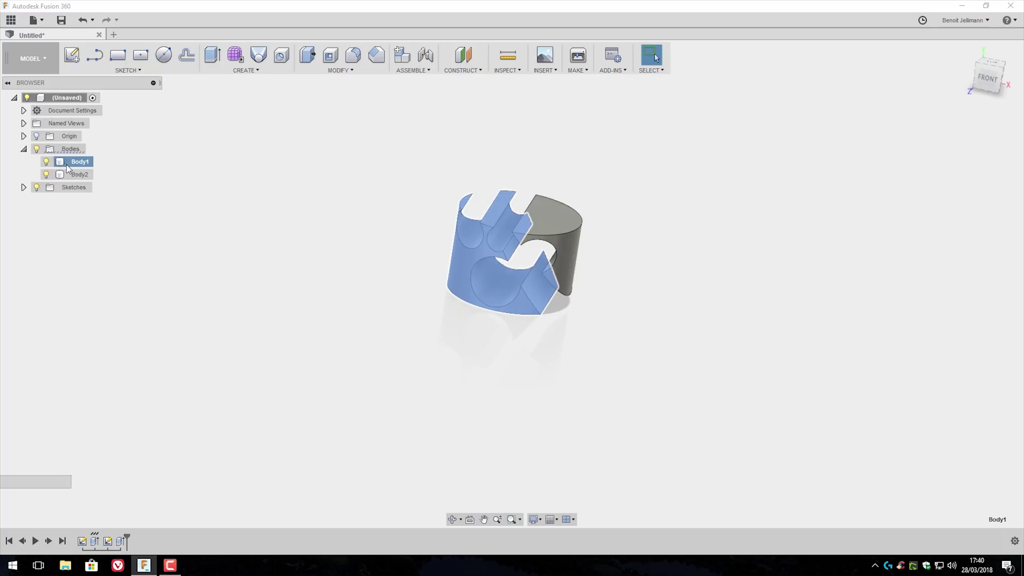
key("Delete")
left_click(481, 300)
left_click(23, 136)
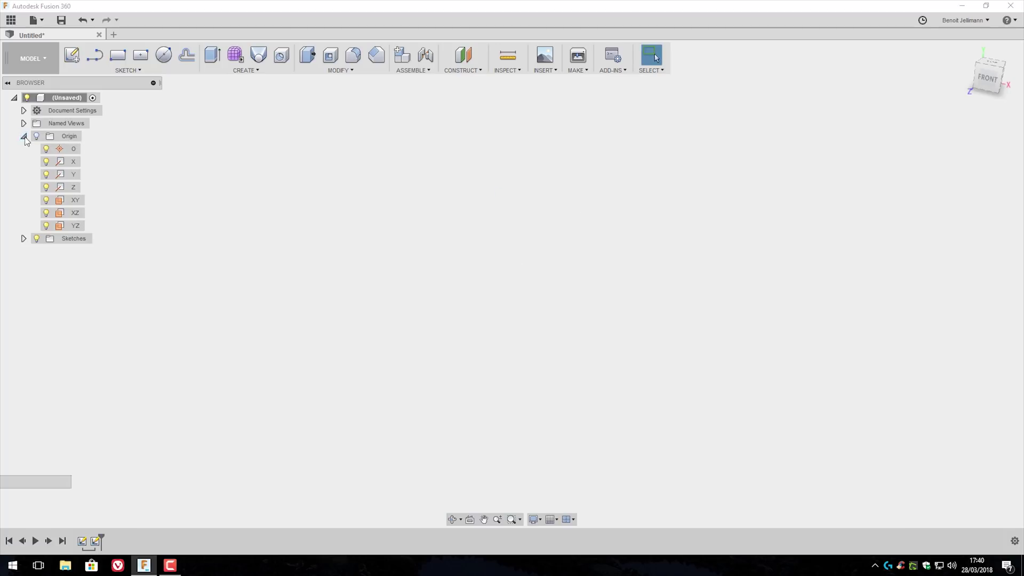
left_click(24, 136)
left_click(24, 148)
left_click(89, 161)
left_click(80, 173, "shift")
key("Delete")
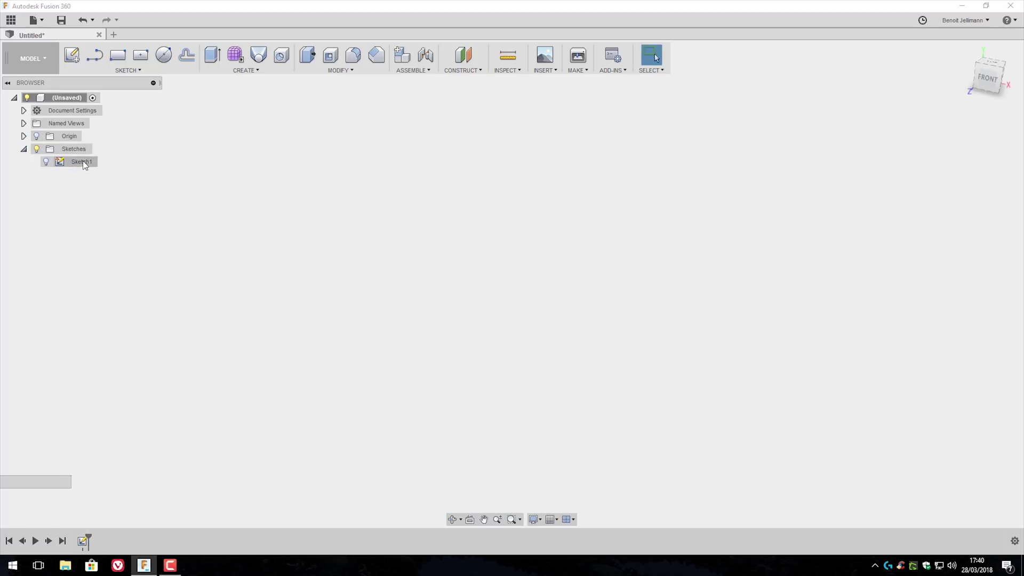
left_click(247, 69)
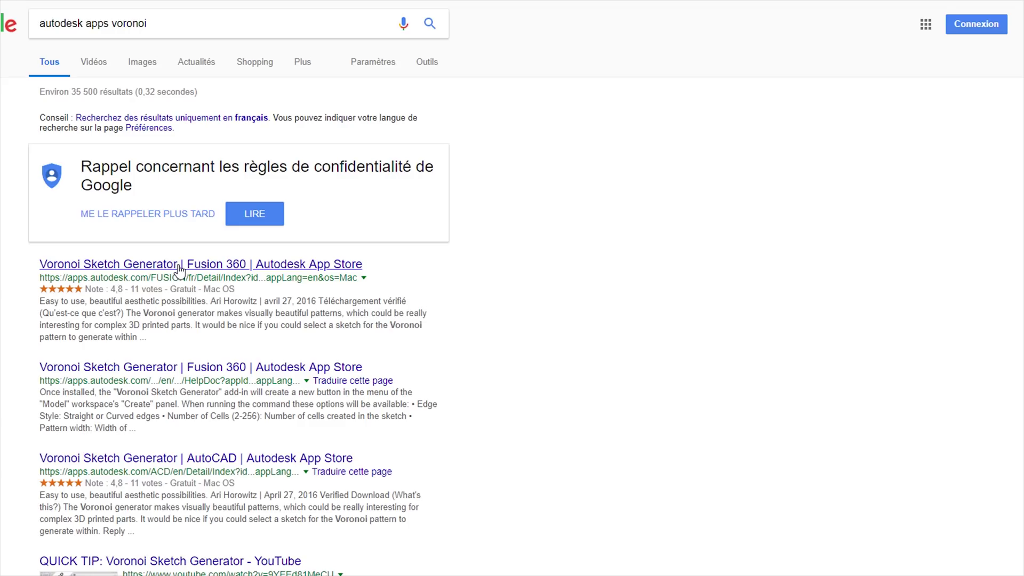
In the web browser, open the Fusion 360 Voronoi Sketch Generator page from the search results and review its description and sample images
left_click(180, 264)
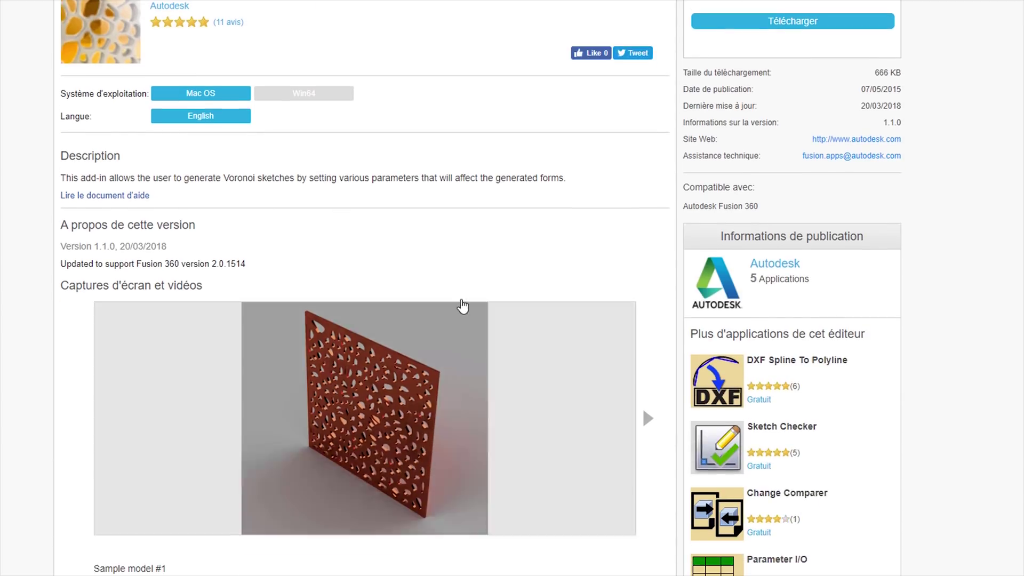
scroll(513, 158, "down", 2)
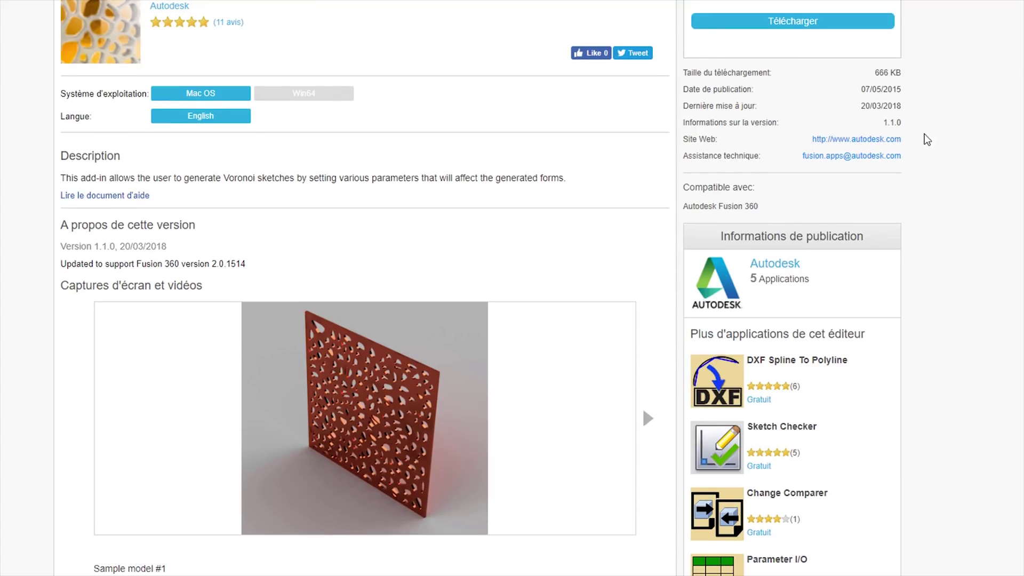
scroll(930, 155, "up", 2)
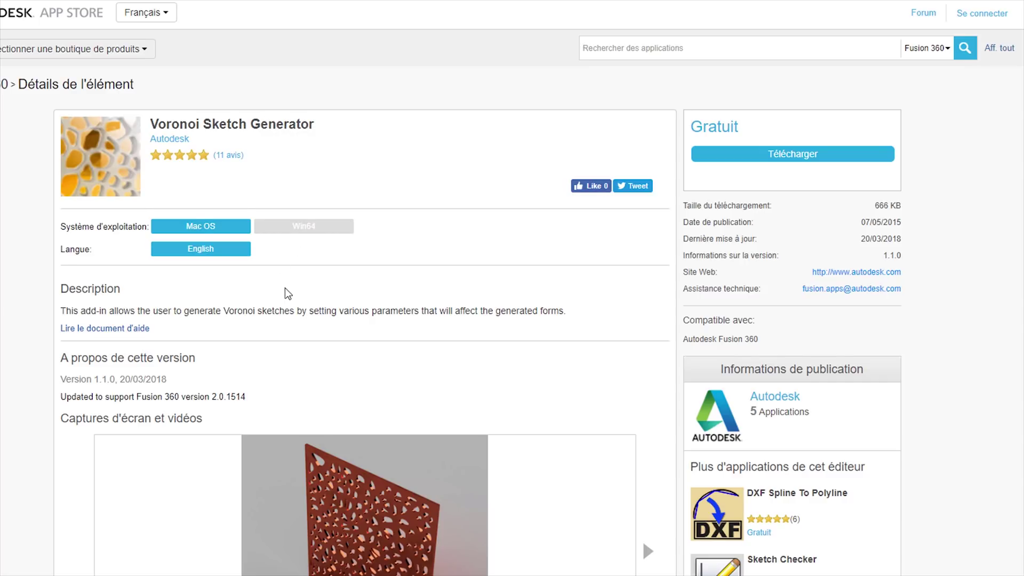
scroll(286, 288, "down", 4)
scroll(455, 278, "down", 2)
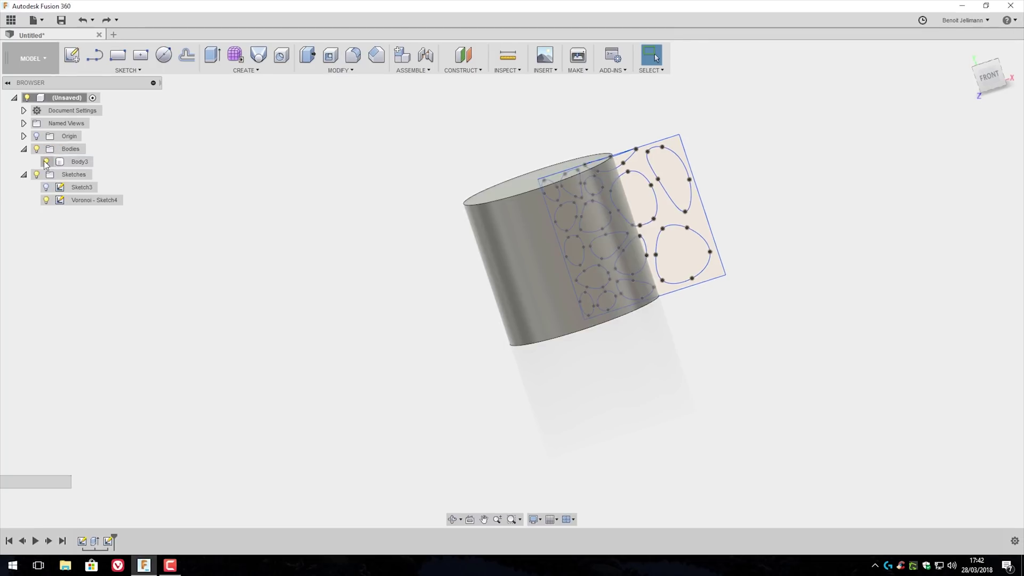
Hide the cylinder body and select all the rounded cell profiles of the Voronoi sketch, leaving out the surrounding web
left_click(46, 162)
left_click(549, 189)
left_click(565, 215)
left_click(572, 184)
left_click(594, 185)
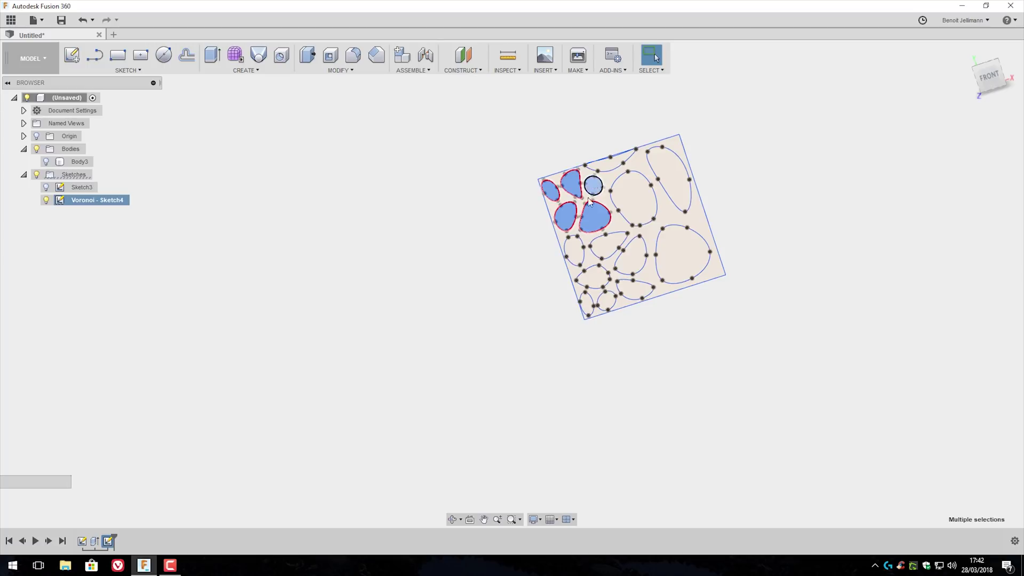
left_click(595, 216)
left_click(574, 249)
left_click(608, 245)
left_click(593, 276)
left_click(607, 300)
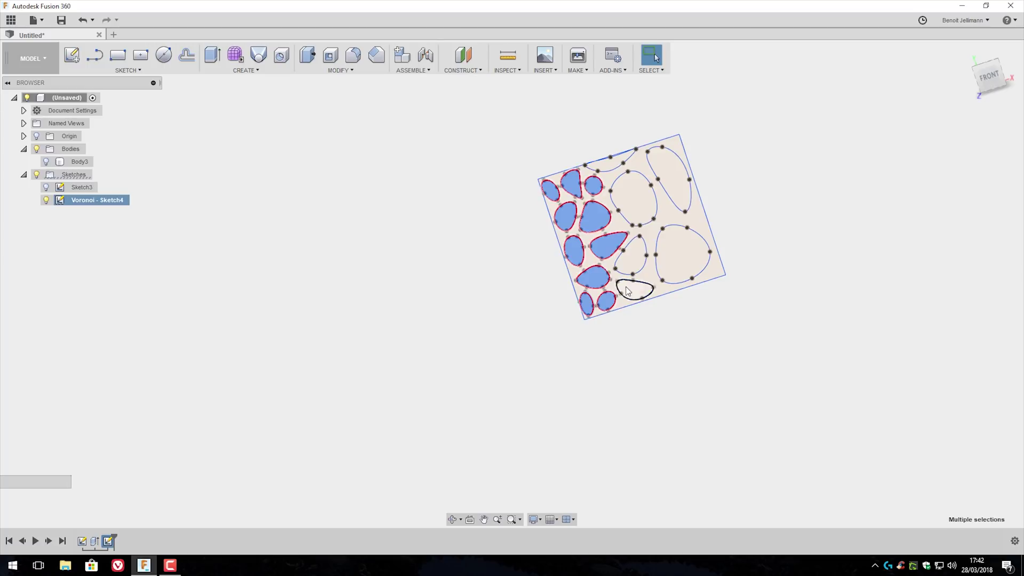
left_click(634, 289)
left_click(631, 255)
left_click(633, 197)
left_click(611, 160)
left_click(668, 179)
left_click(695, 277)
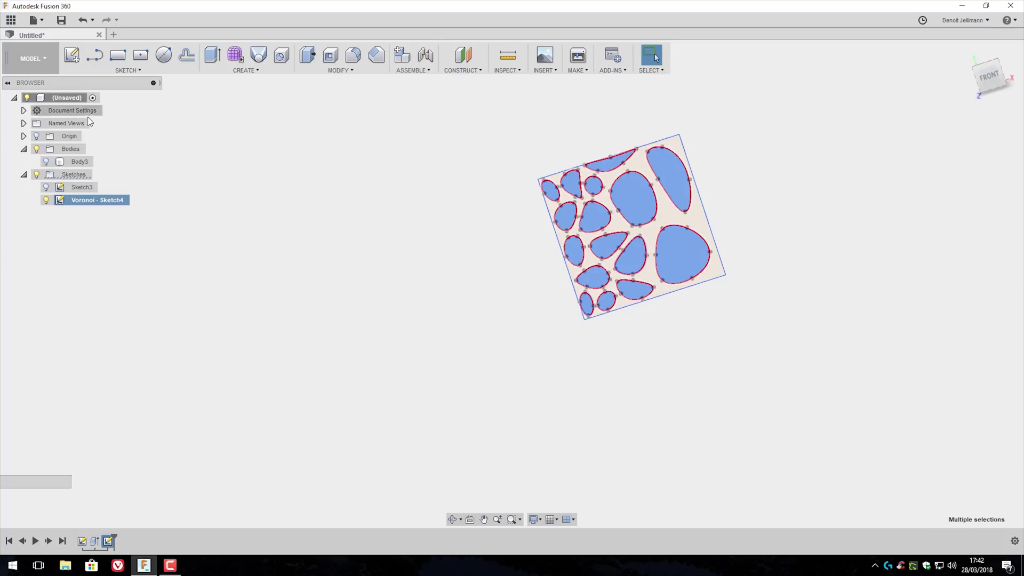
Show the cylinder again and extrude the selected Voronoi cells as a two-sided cut, 180 mm on one side and 90 mm on the other
left_click(46, 162)
key("e")
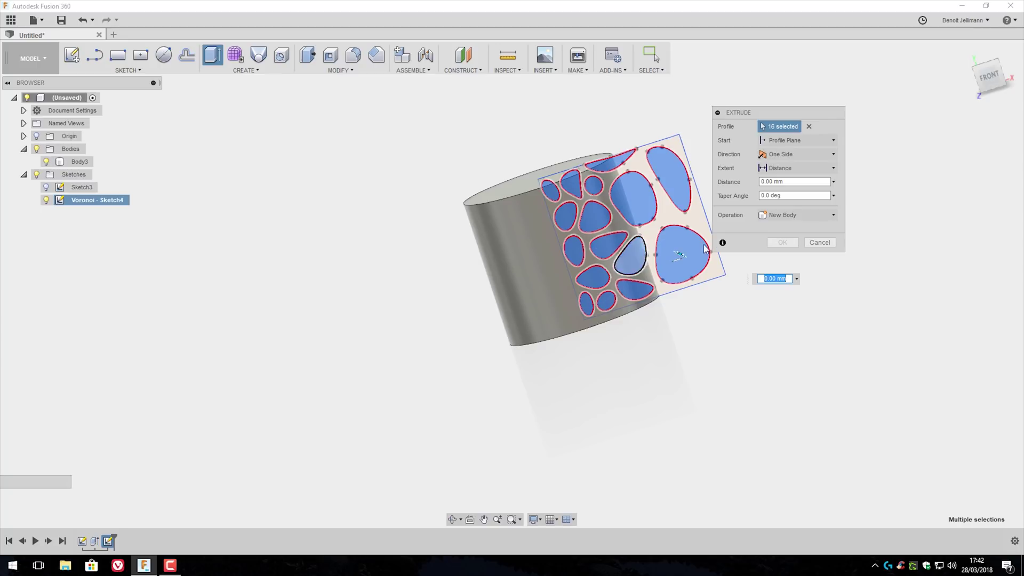
middle_click_drag(693, 288, 663, 312, "shift")
left_click_drag(654, 271, 540, 362)
left_click(802, 154)
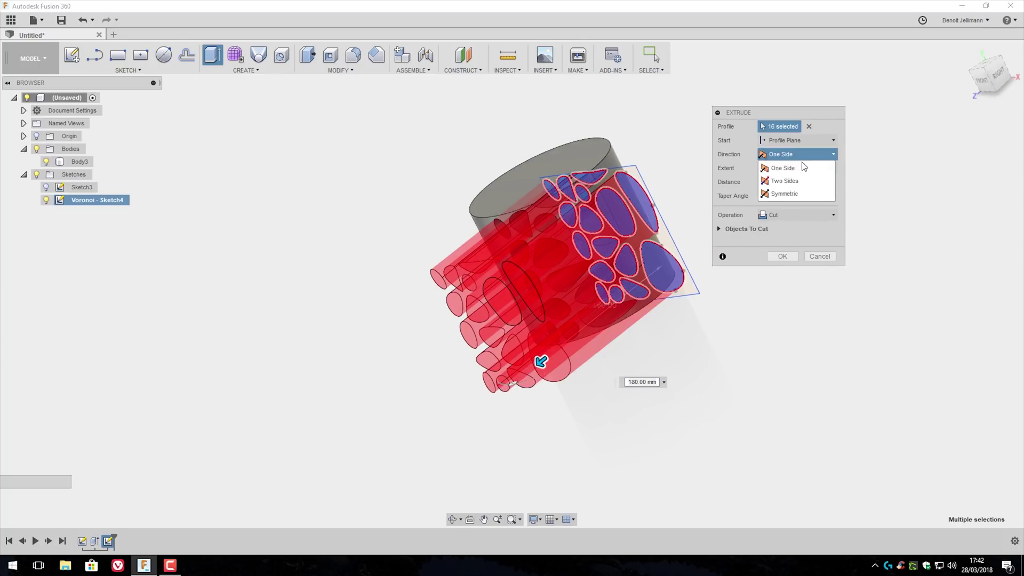
left_click(797, 182)
left_click(782, 324)
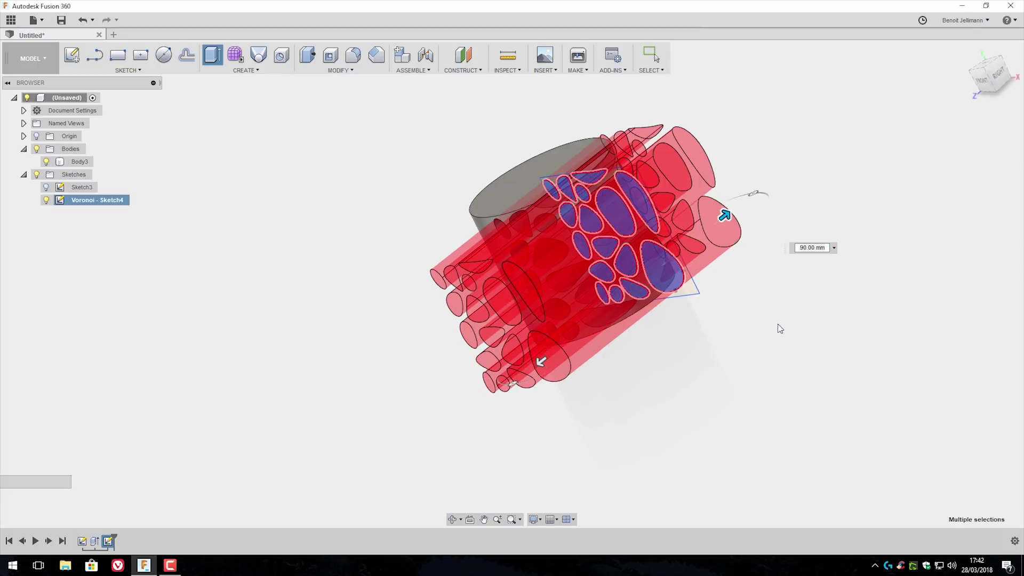
middle_click_drag(747, 299, 676, 238, "shift")
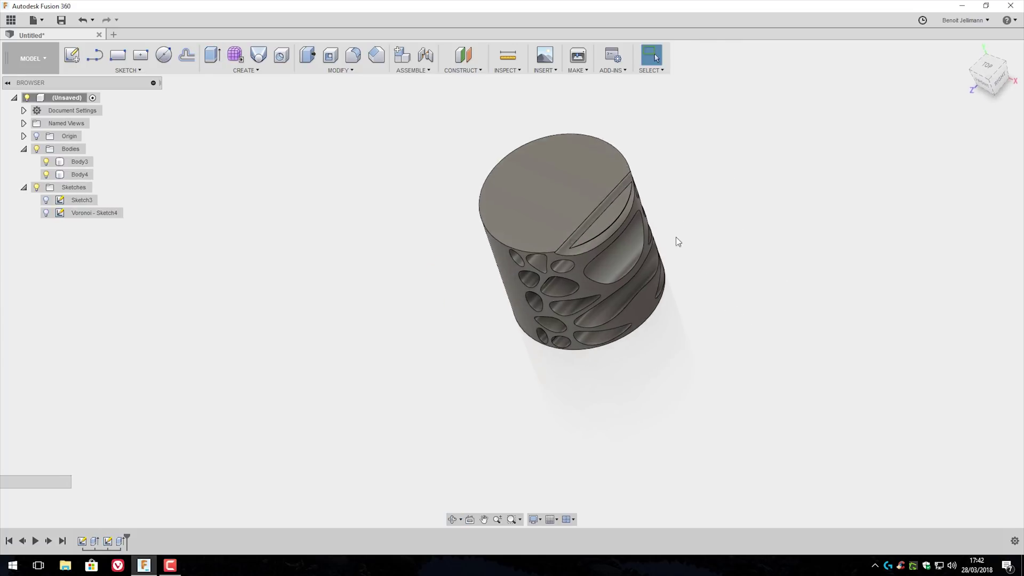
middle_click_drag(644, 204, 782, 176, "shift")
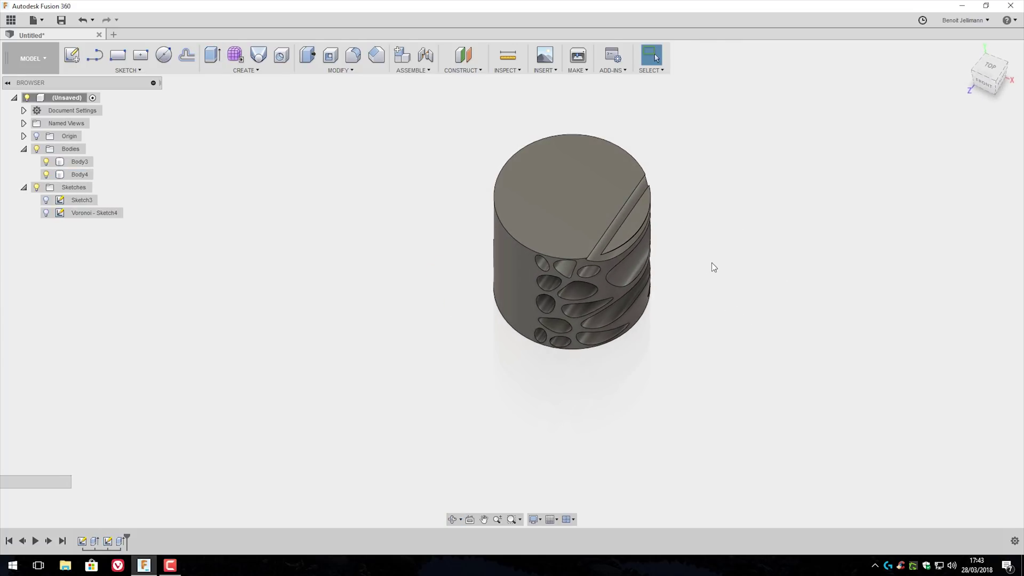
middle_click_drag(711, 262, 757, 256, "shift")
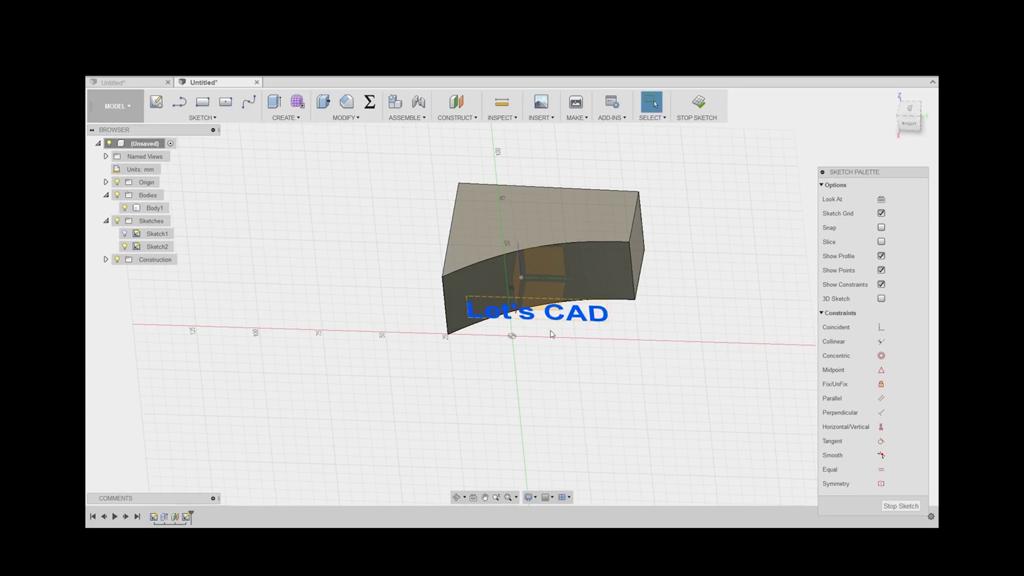
Extrude the "Let's CAD" text up to the block's curved face using the To Object extent and the New Body operation
key("e")
left_click(560, 322)
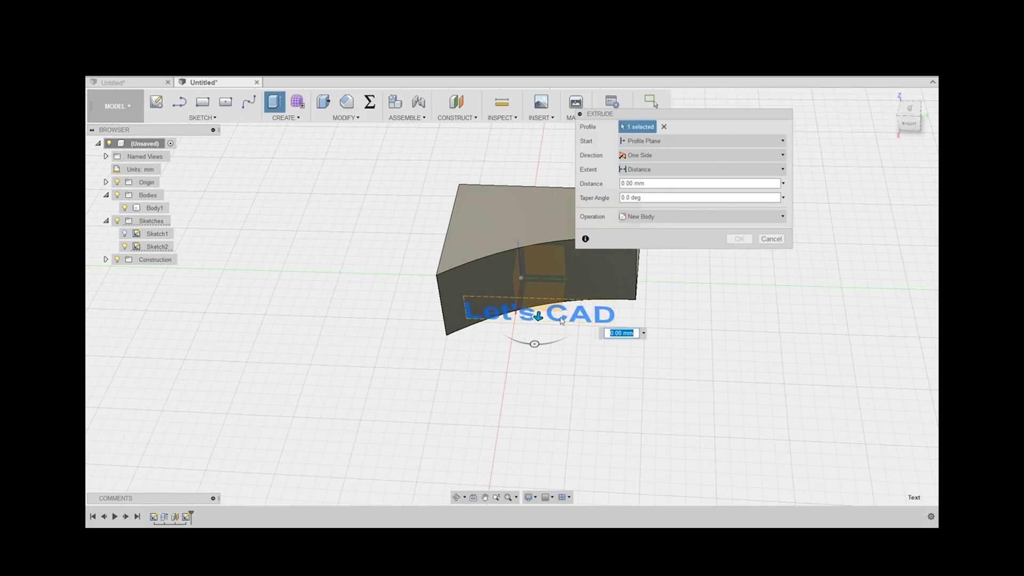
left_click(652, 170)
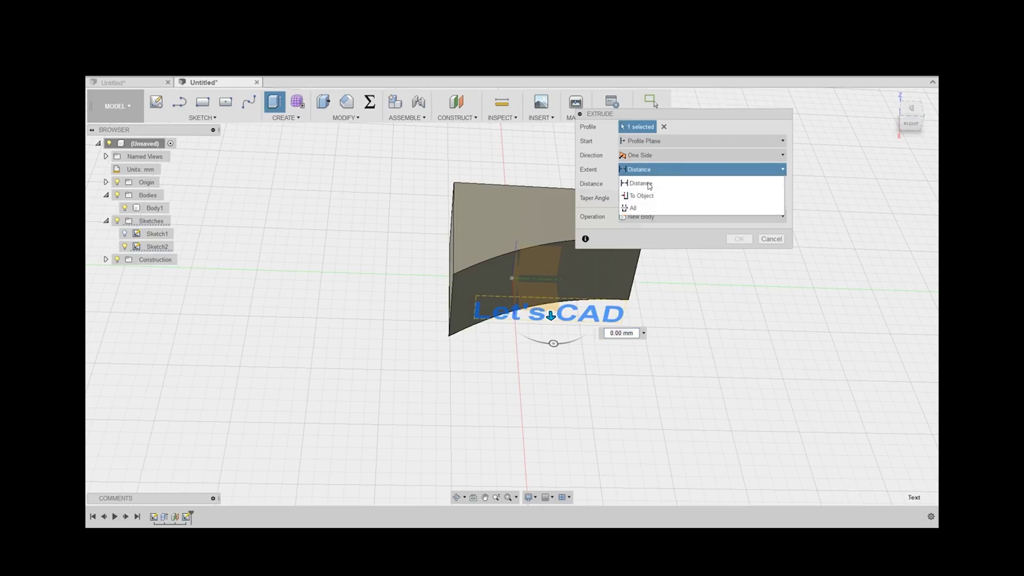
left_click(645, 198)
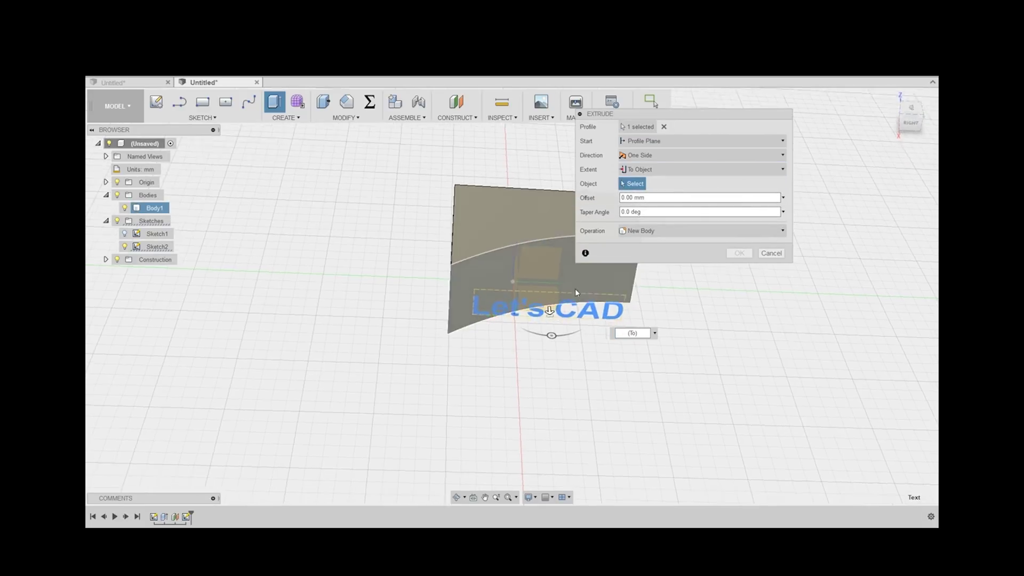
left_click(496, 285)
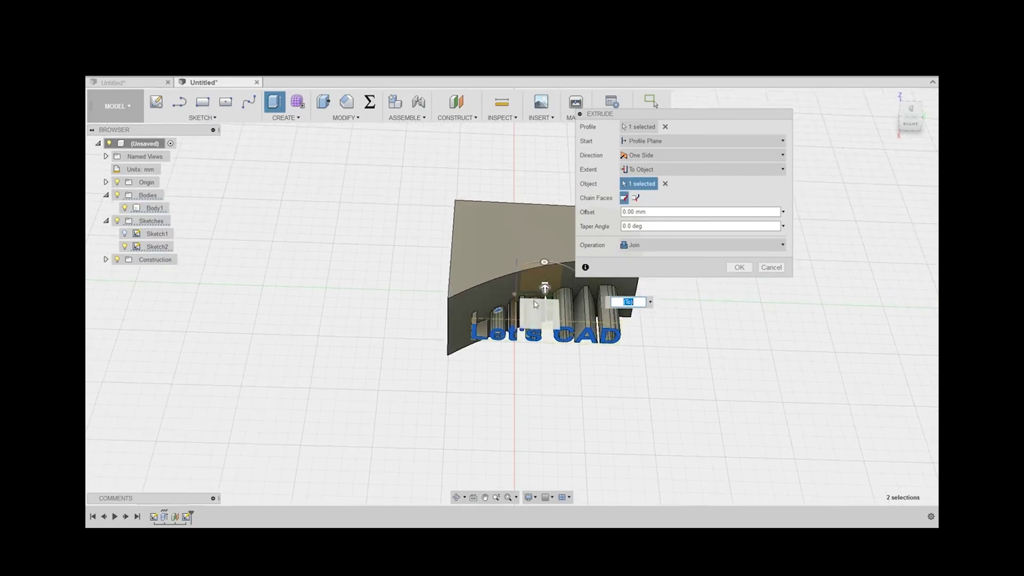
scroll(536, 313, "up", 5)
middle_click_drag(545, 334, 538, 363, "shift")
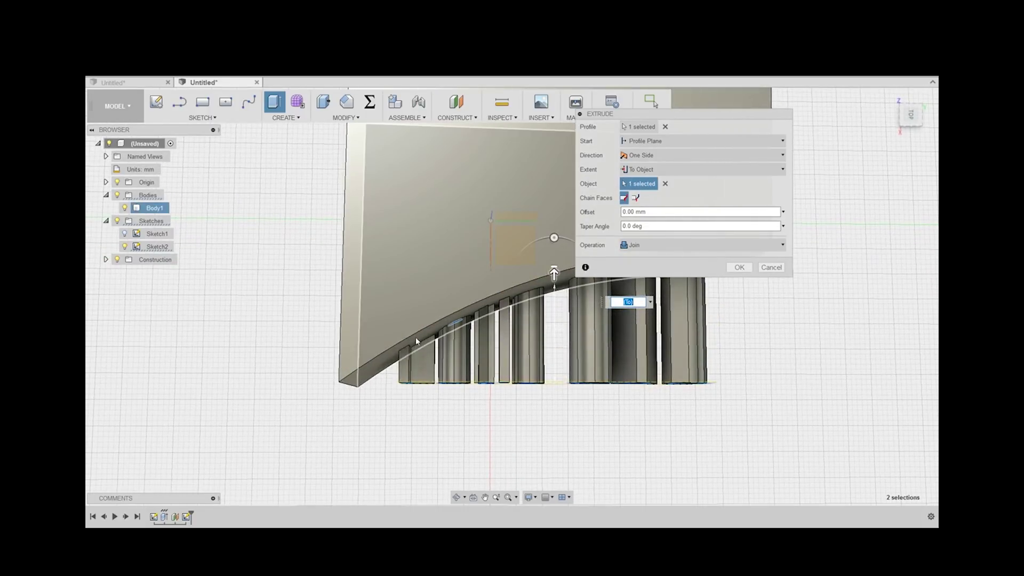
middle_click_drag(417, 341, 420, 356, "shift")
left_click(653, 246)
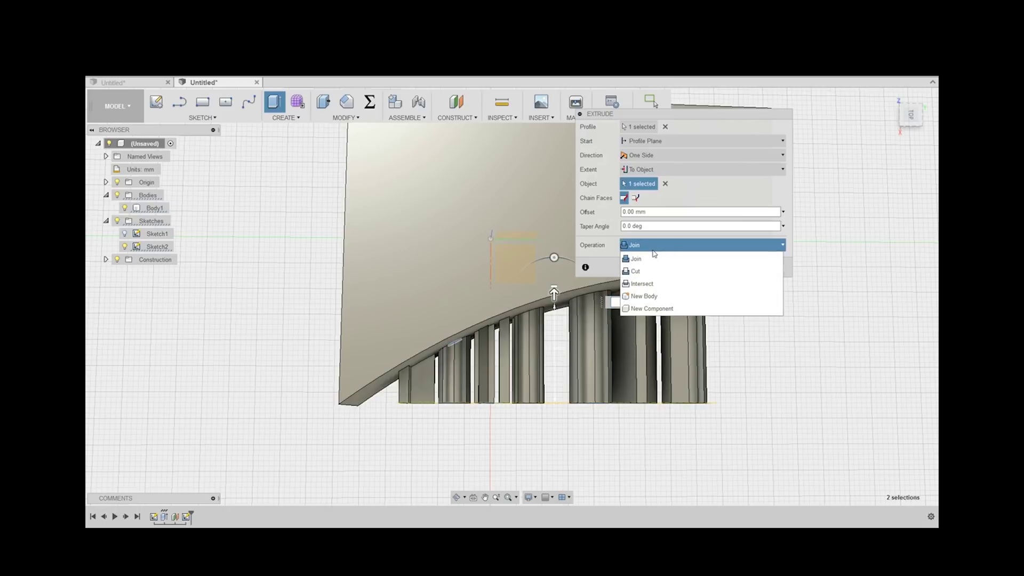
left_click(644, 296)
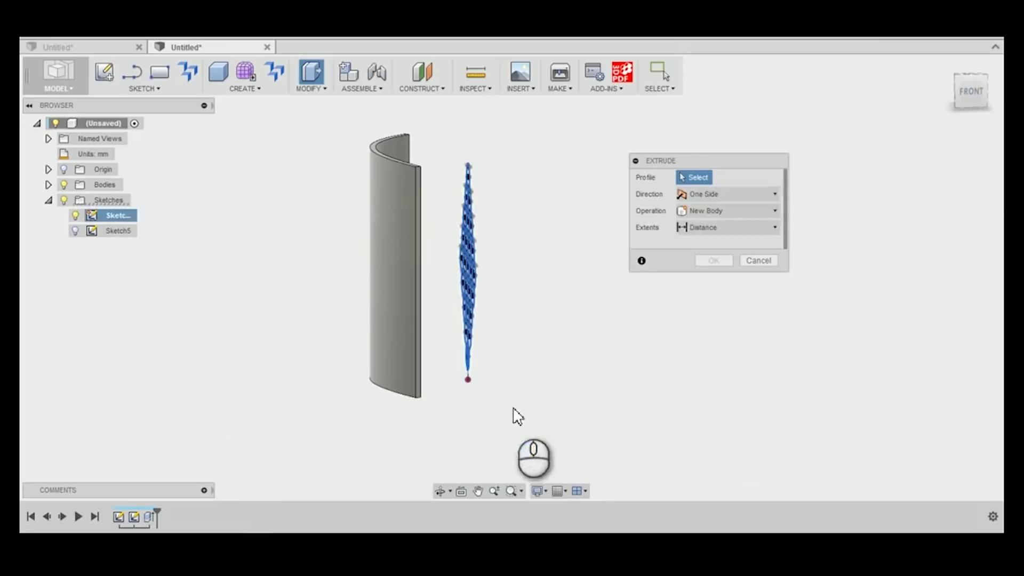
Use the pattern profiles of Sketch4 beside the curved shell for a new-body extrusion
left_click(452, 373)
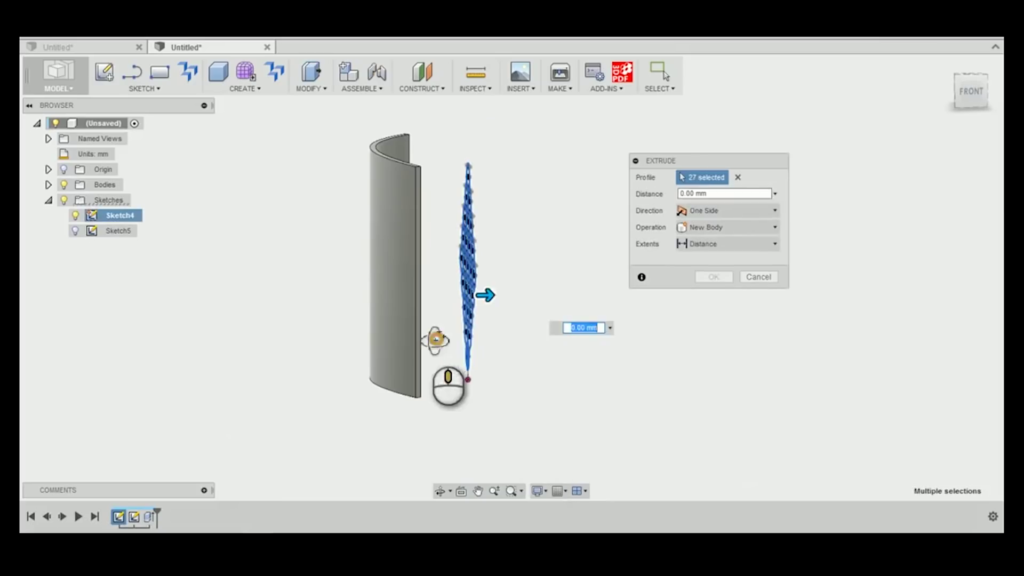
left_click(448, 320)
left_click_drag(451, 312, 271, 286)
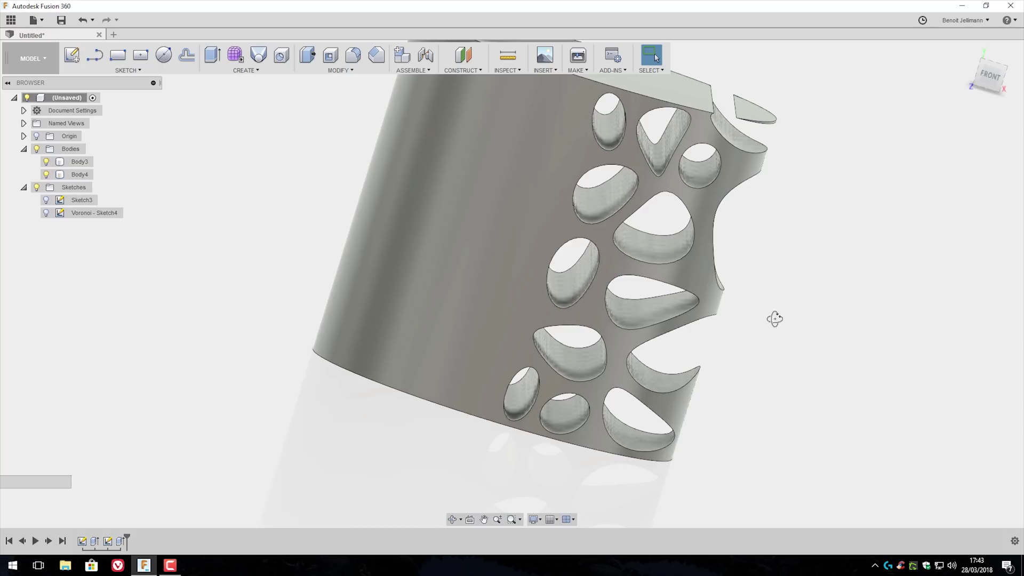
Examine the shape of the Voronoi cuts around the cylinder's curved side from several angles
left_click_drag(773, 318, 694, 311)
key("Escape")
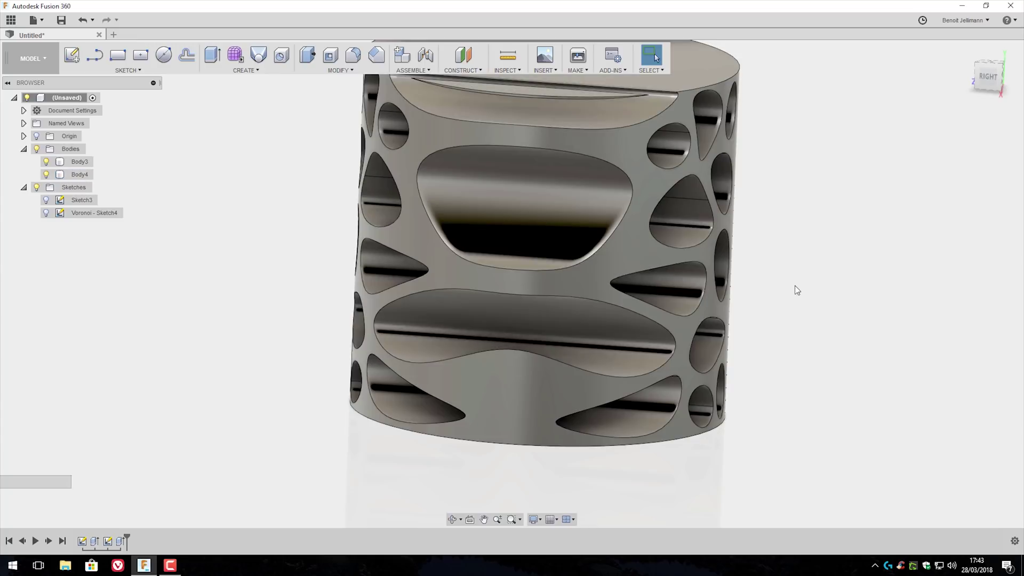
middle_click_drag(794, 286, 788, 217, "shift")
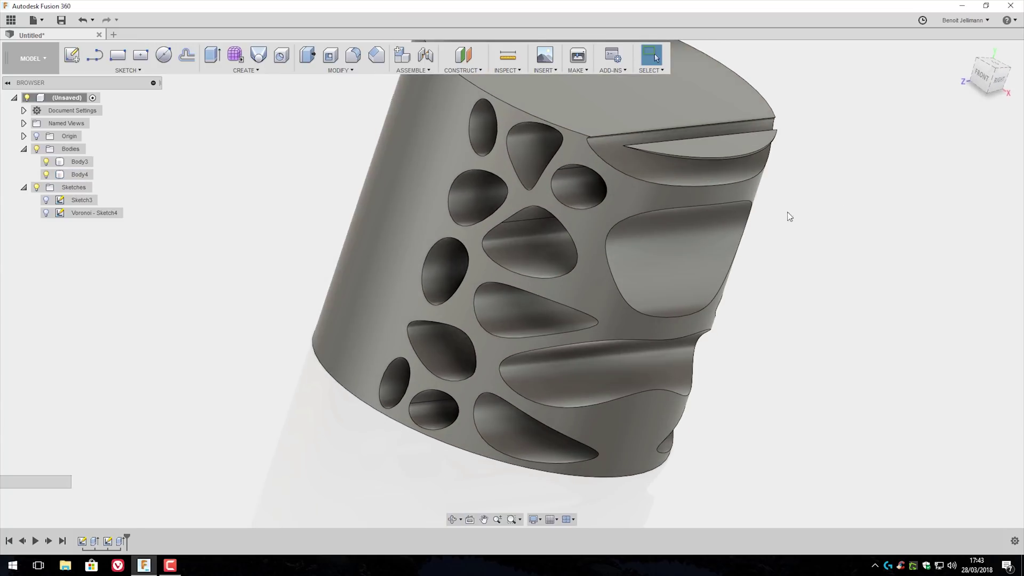
Delete both bodies of the Voronoi-cut cylinder
middle_click_drag(715, 259, 516, 232, "shift")
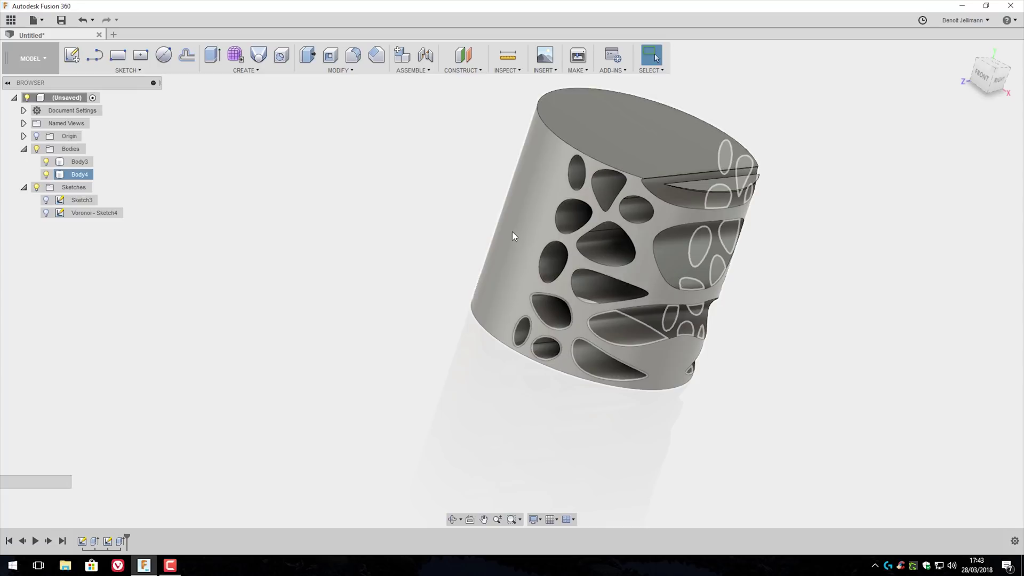
scroll(386, 222, "down", 3)
scroll(686, 174, "up", 1)
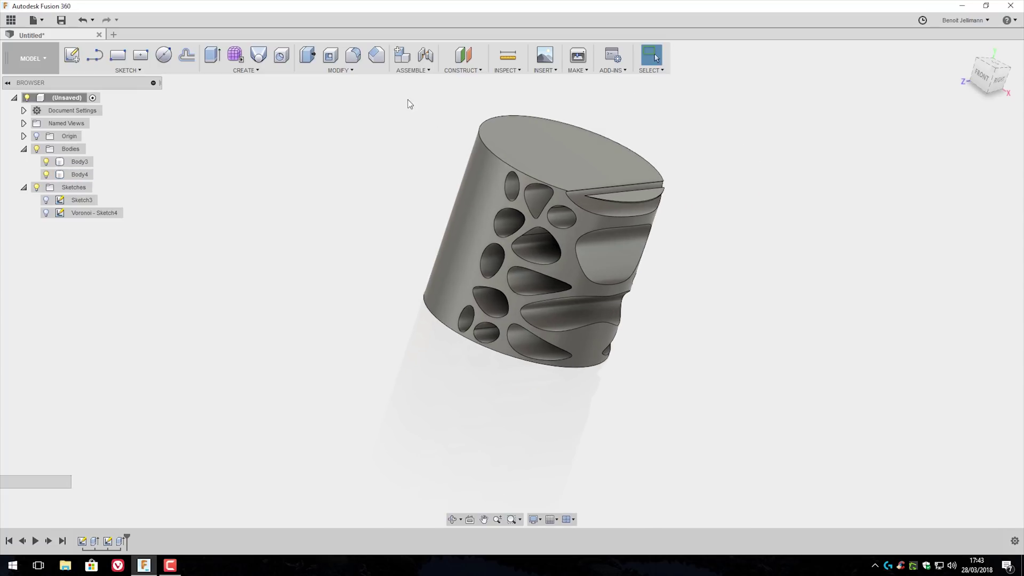
left_click_drag(377, 88, 758, 413)
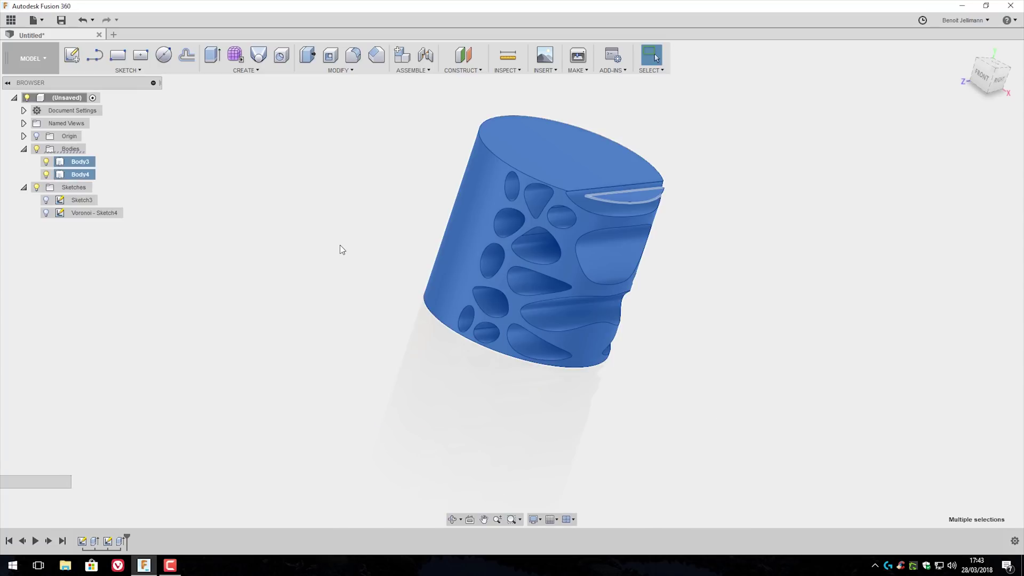
key("Delete")
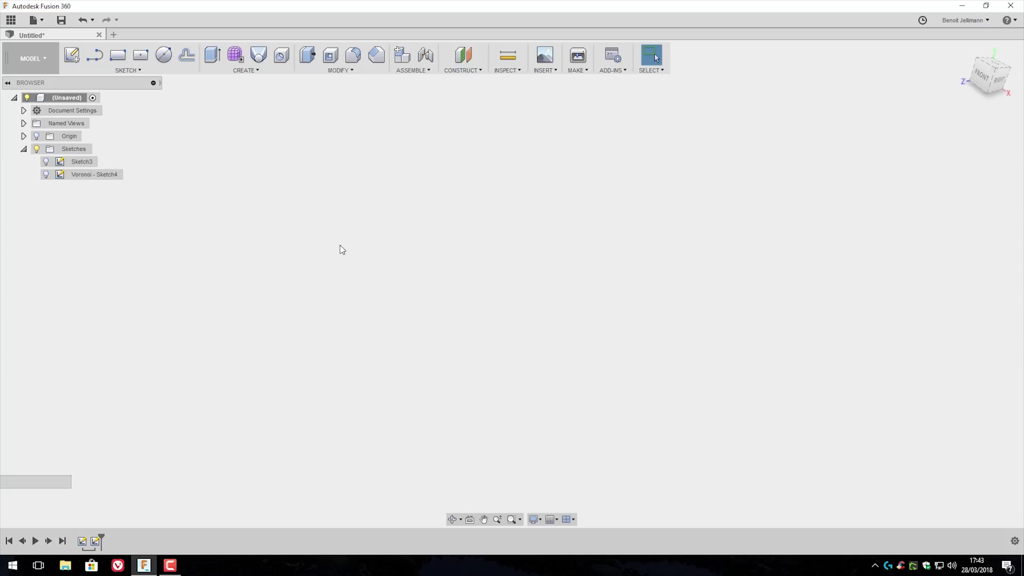
Delete the Voronoi sketch and the remaining Sketch3 to leave the design empty
left_click(95, 176)
key("Delete")
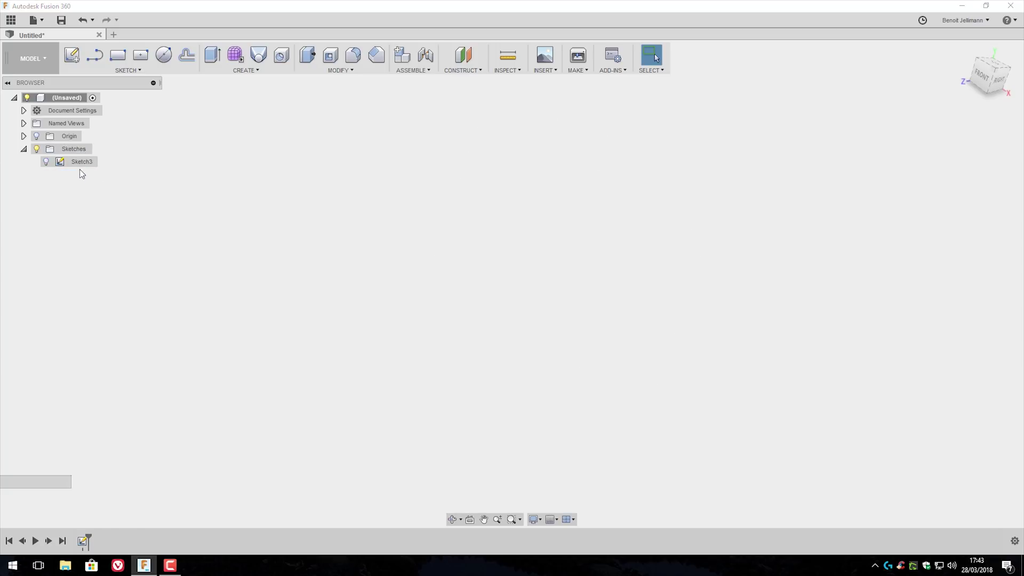
left_click(80, 163)
key("Delete")
middle_click_drag(445, 191, 404, 167, "shift")
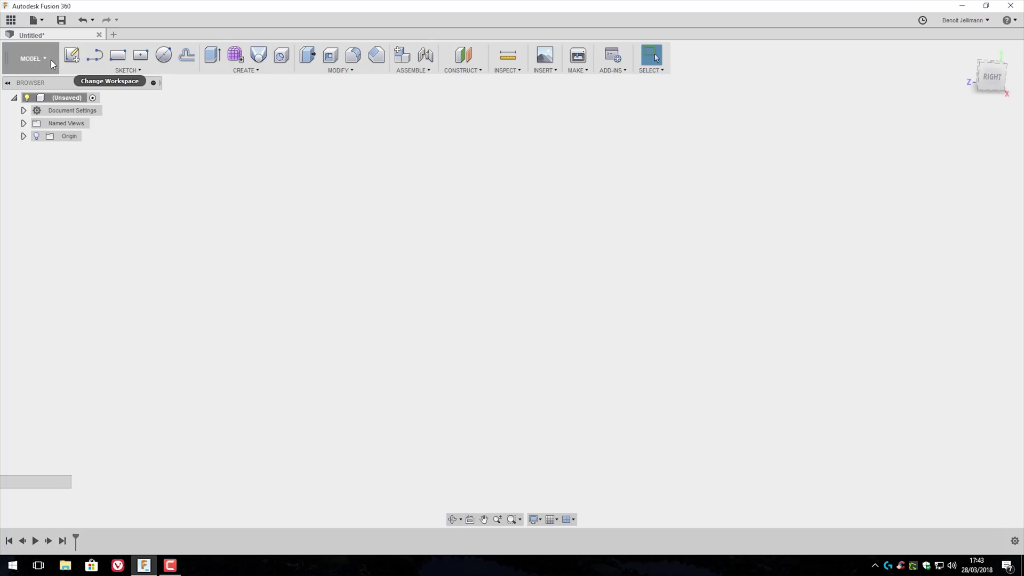
right_click(55, 97)
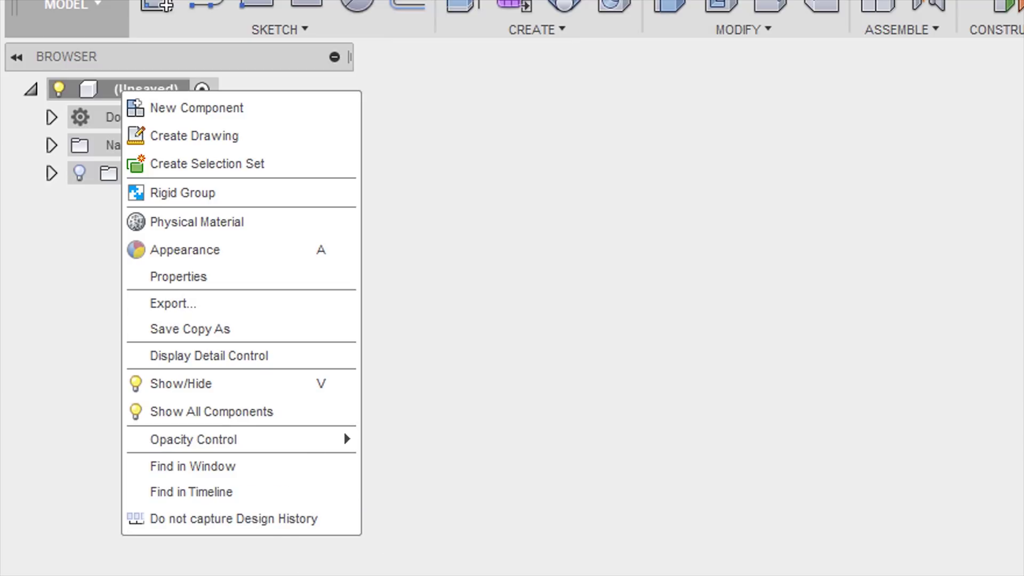
left_click(233, 525)
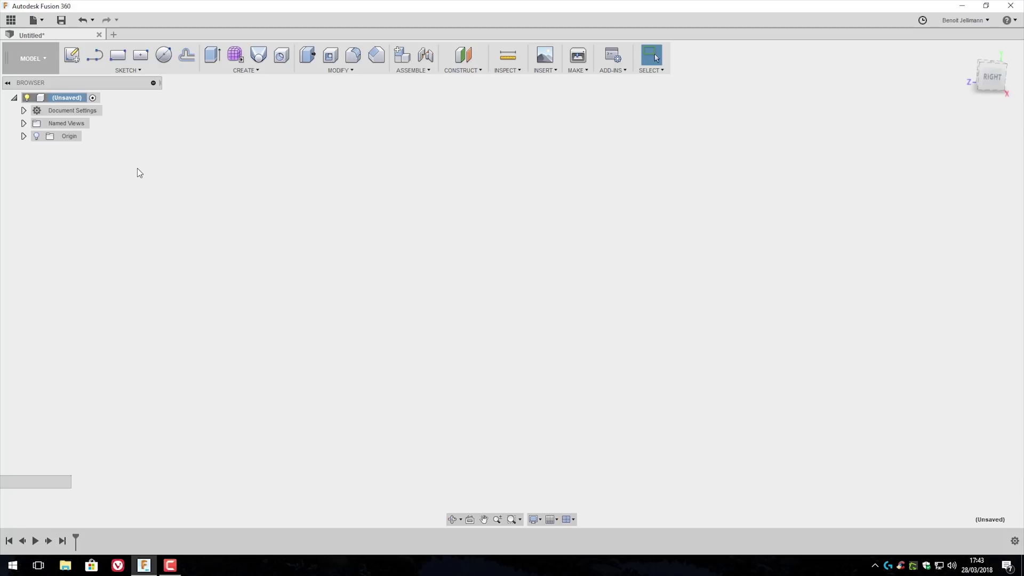
left_click(40, 55)
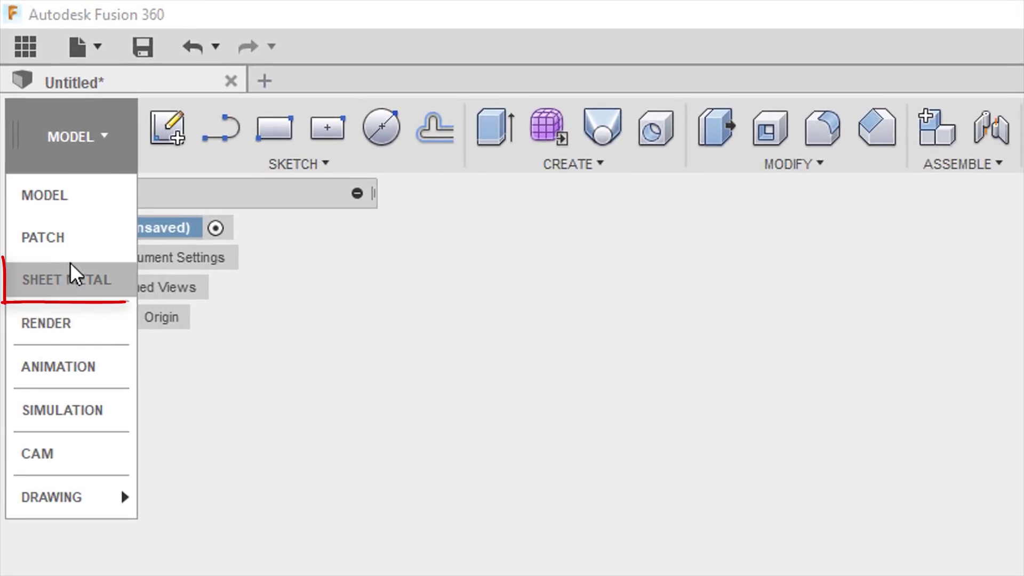
mouse_move(97, 288)
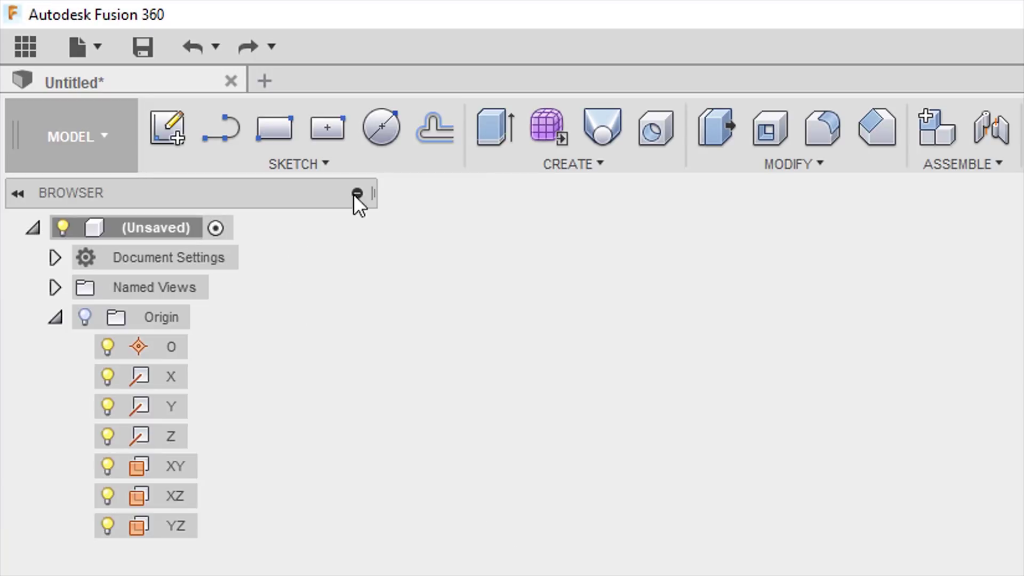
Sketch a 180 mm diameter circle centred on the origin on the XZ plane
left_click(381, 128)
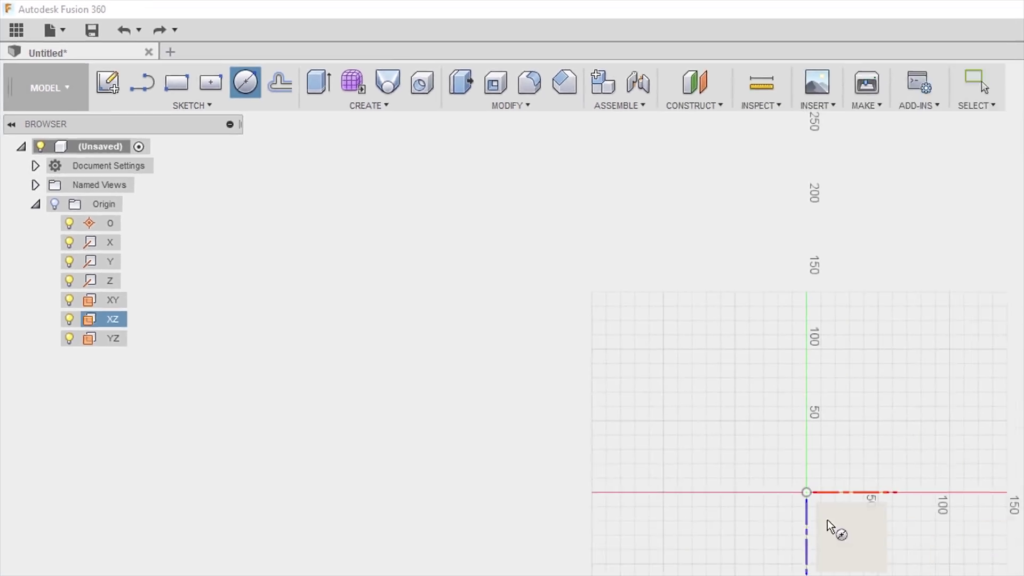
left_click(827, 522)
left_click(488, 267)
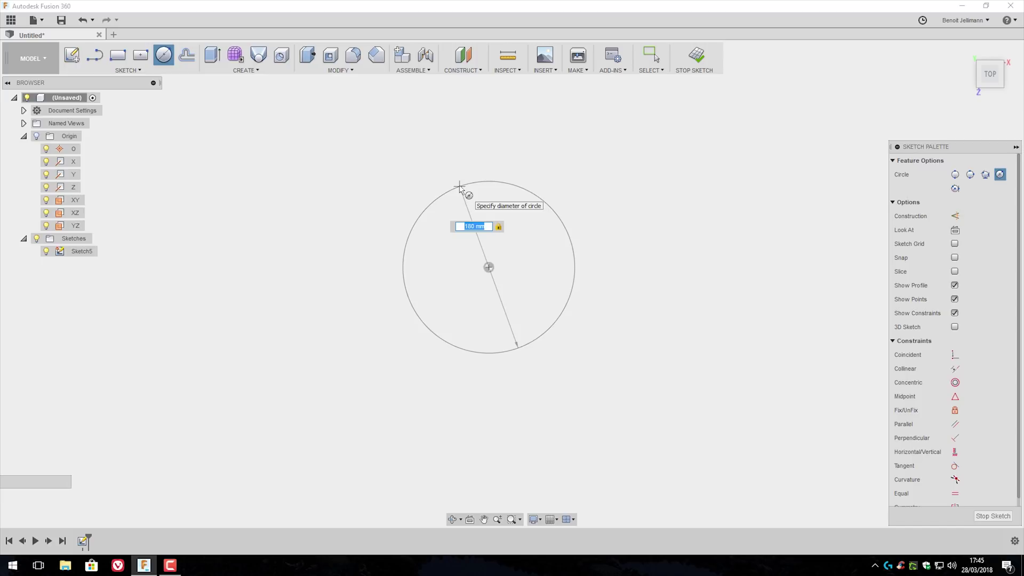
key("Return")
key("Escape")
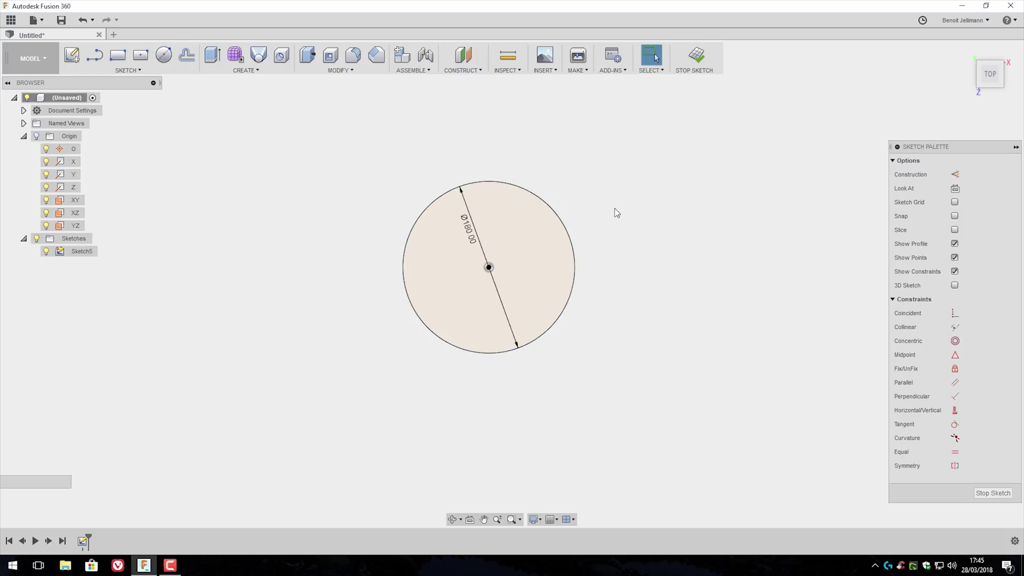
Draw two lines from the circle's centre to beyond its edge, one vertical and one tilted about 2.3° from it
scroll(532, 267, "down", 1)
scroll(527, 270, "up", 3)
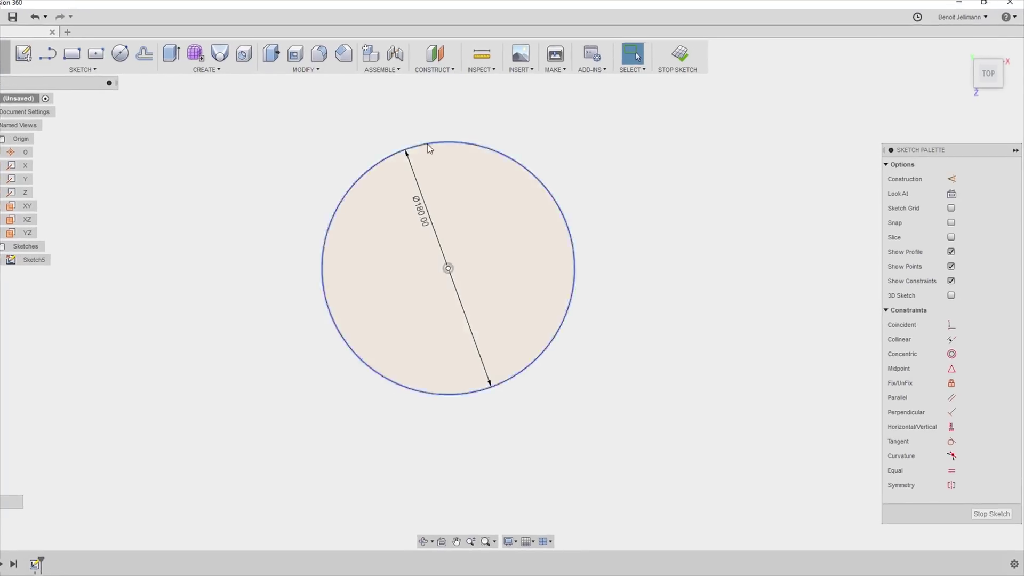
left_click(48, 53)
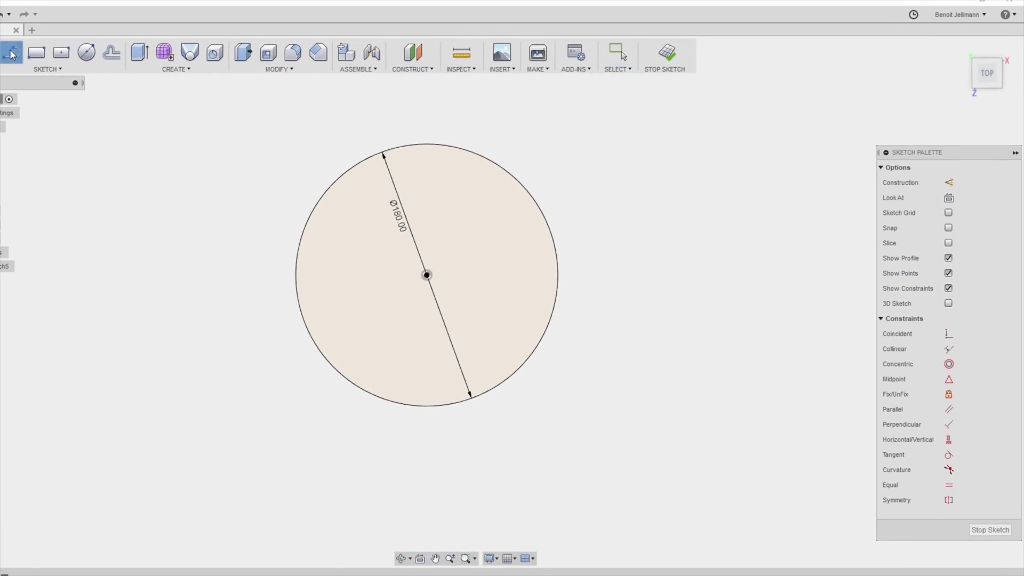
left_click(426, 275)
double_click(427, 91)
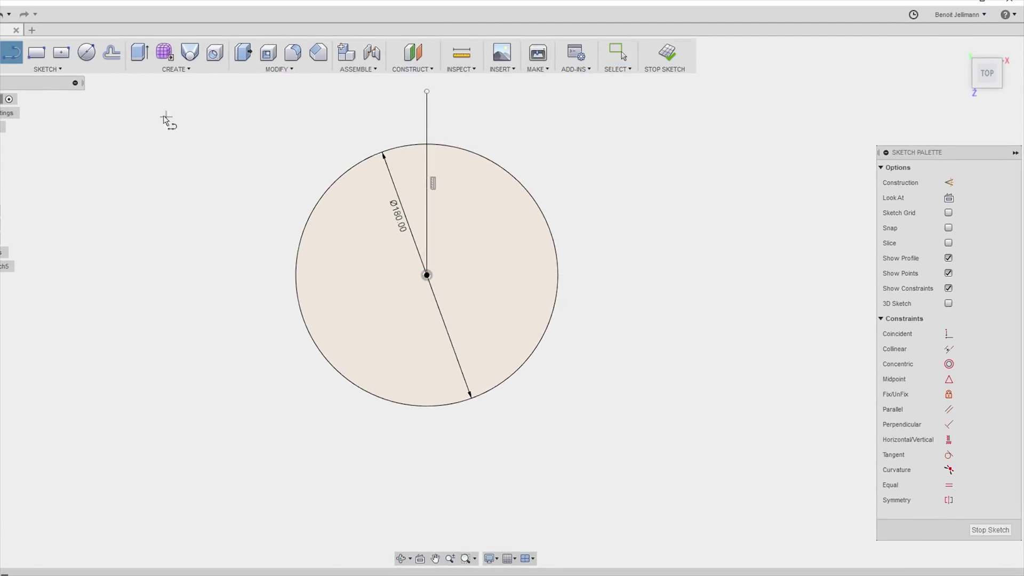
left_click(427, 276)
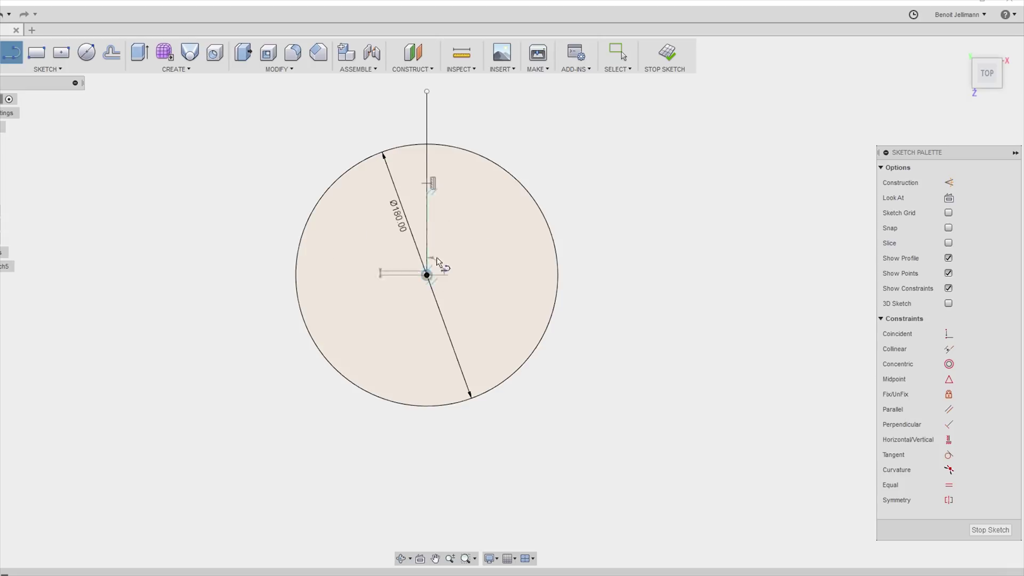
left_click(434, 91)
key("Escape")
Convert both radial lines to construction lines
scroll(436, 139, "up", 3)
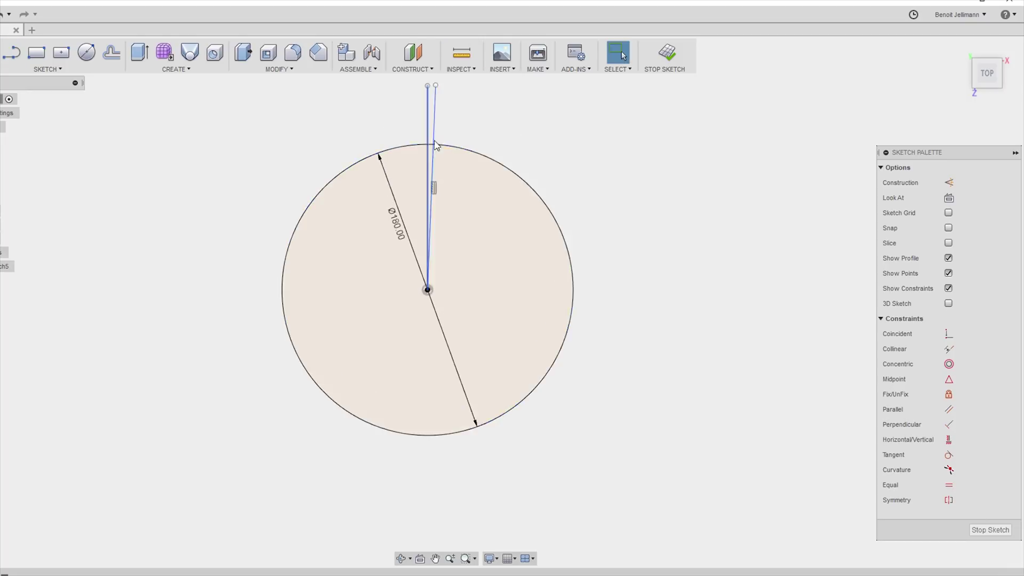
left_click(424, 112)
left_click(432, 110, "ctrl")
left_click(949, 183)
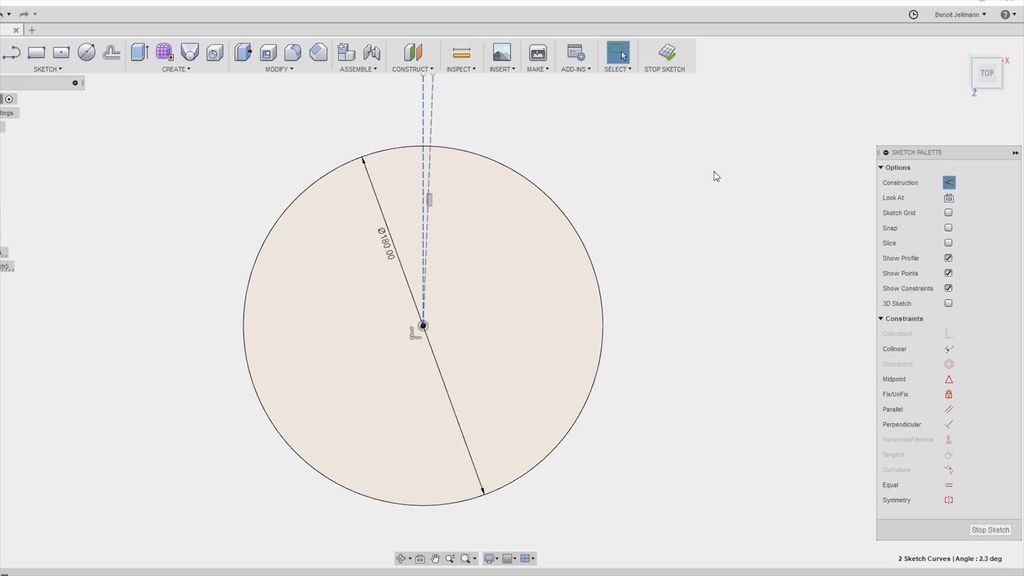
left_click(712, 174)
Trim the short piece of the circle between the two construction lines and finish the sketch
scroll(424, 158, "down", 3)
scroll(425, 148, "up", 5)
scroll(425, 146, "up", 1)
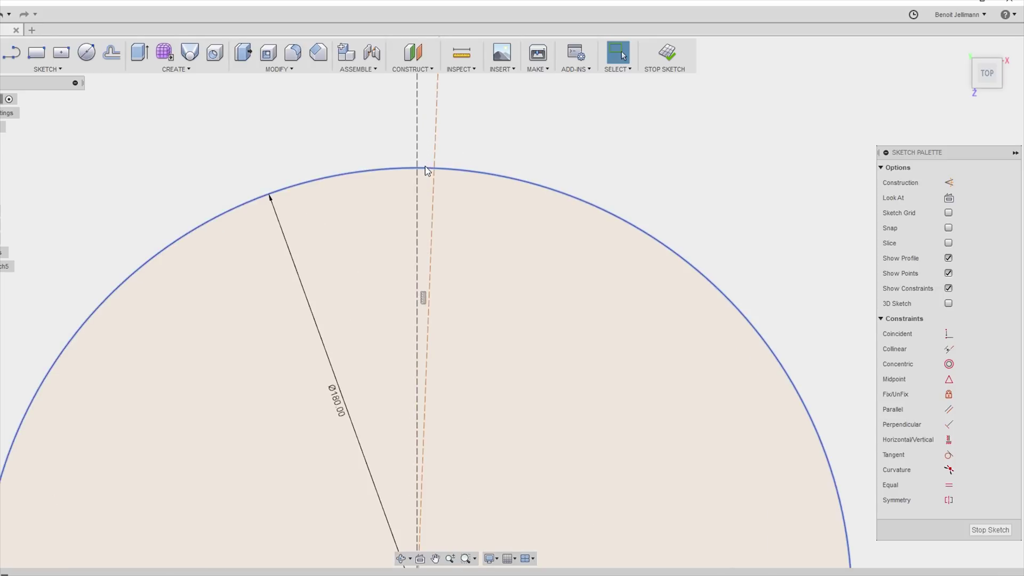
key("t")
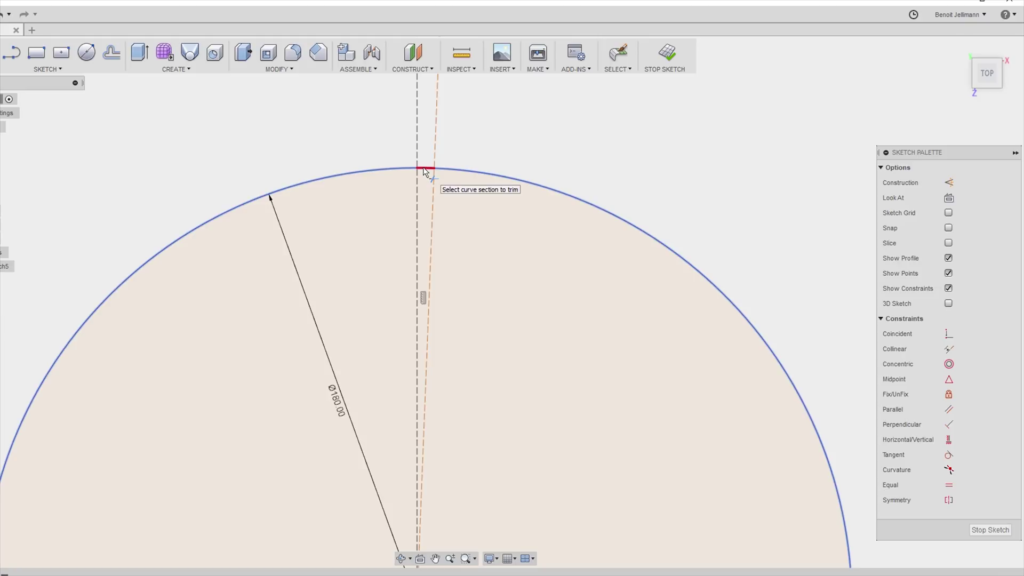
left_click(425, 169)
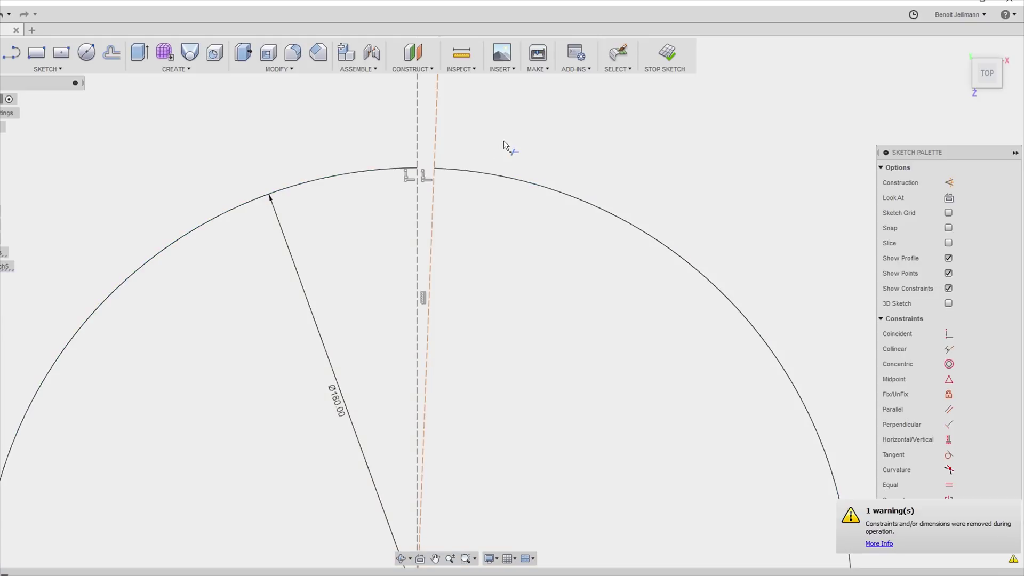
scroll(501, 207, "down", 3)
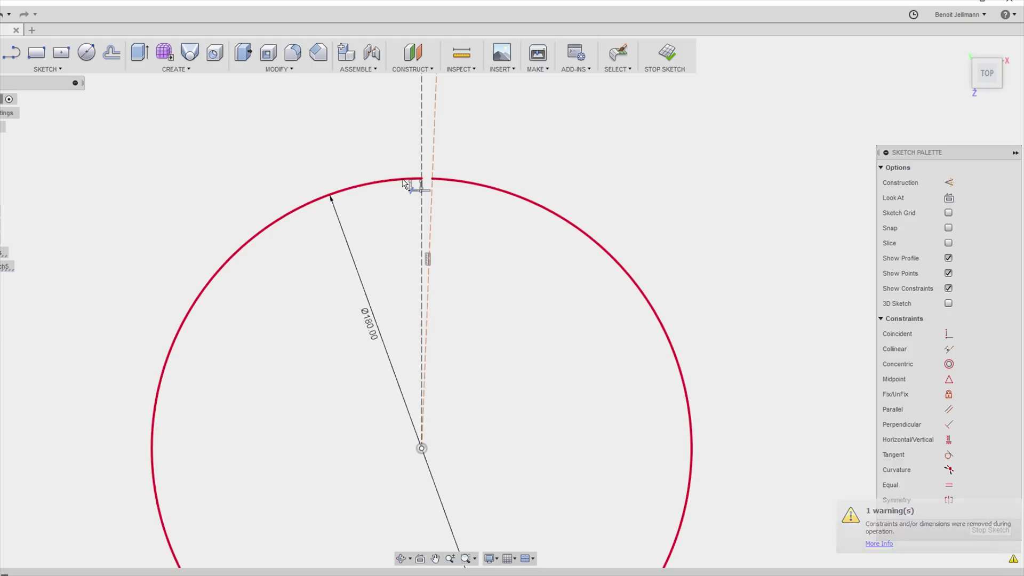
scroll(451, 373, "down", 2)
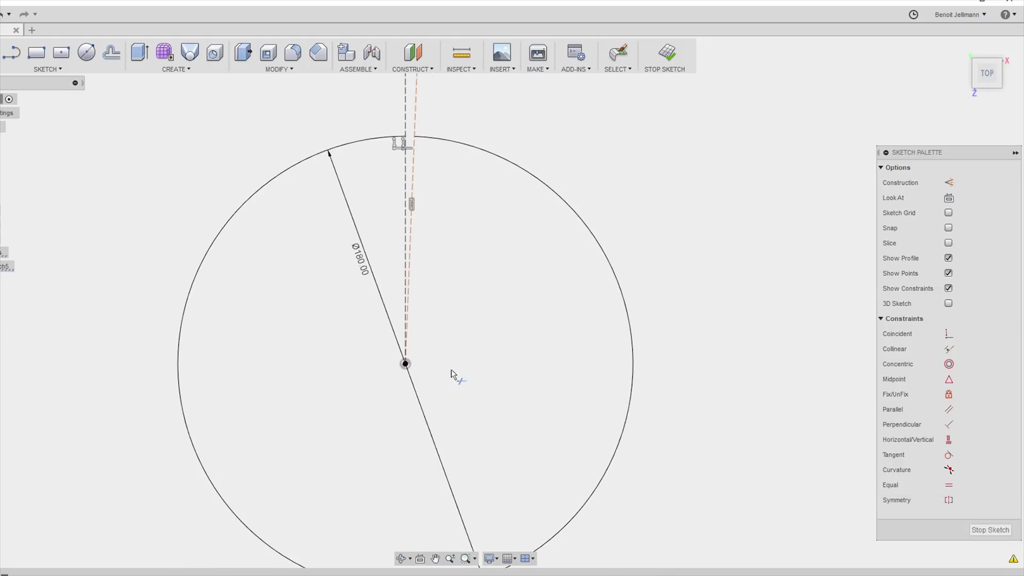
left_click(1004, 535)
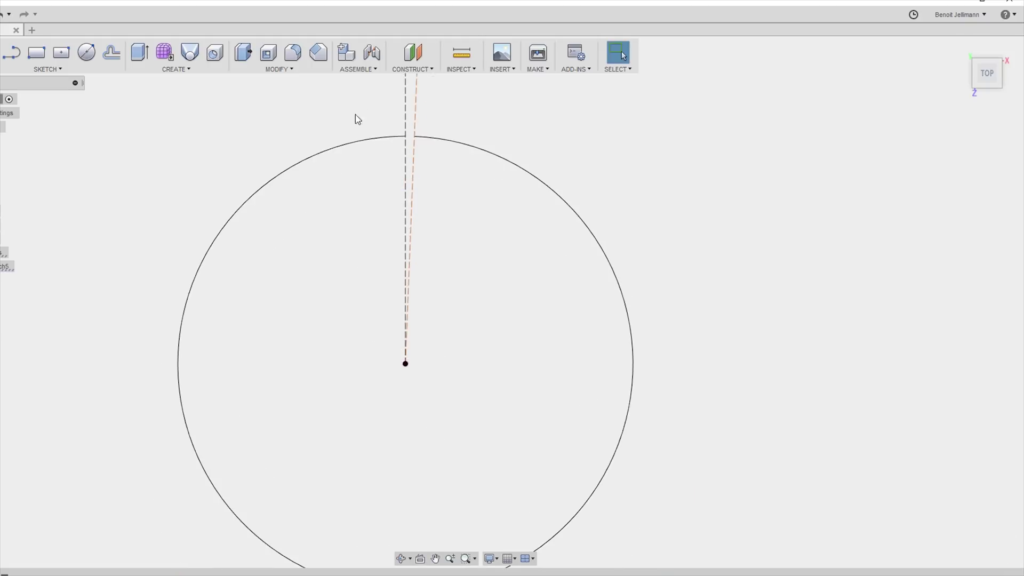
Switch to the Sheet Metal workspace and create a 400 mm flange from the open circle as a new body with the Steel (mm) rule
left_click(351, 149)
mouse_move(777, 231)
middle_mouse_down("shift")
mouse_move(782, 158)
mouse_move(777, 169)
middle_mouse_up("shift")
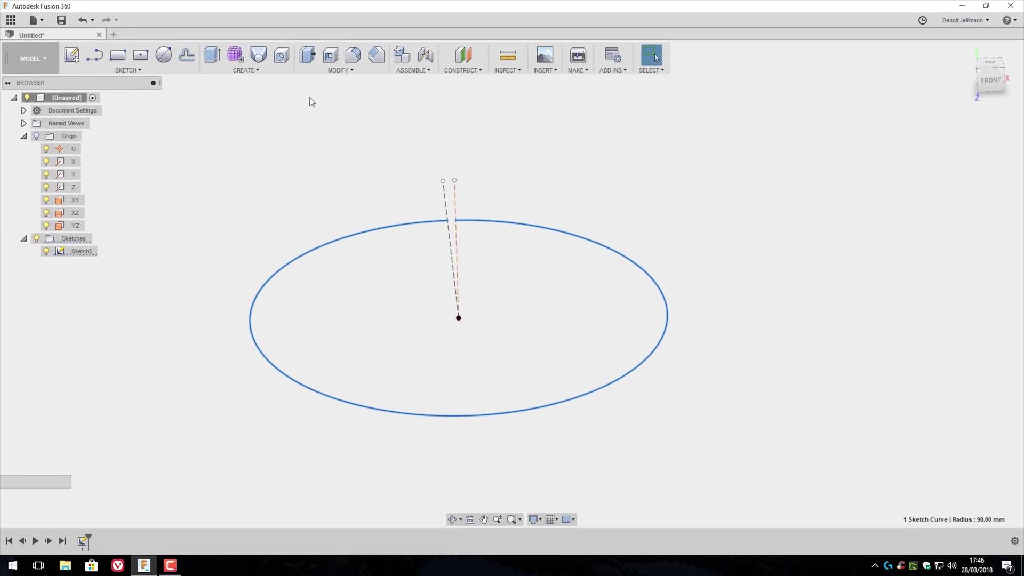
left_click(44, 65)
left_click(30, 121)
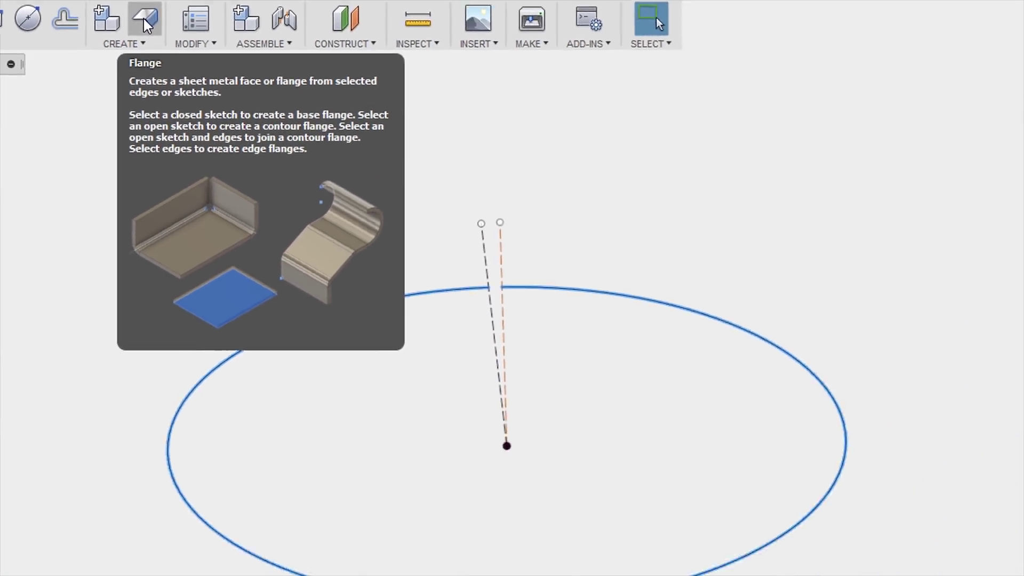
left_click(477, 111)
left_click_drag(560, 260, 559, 114)
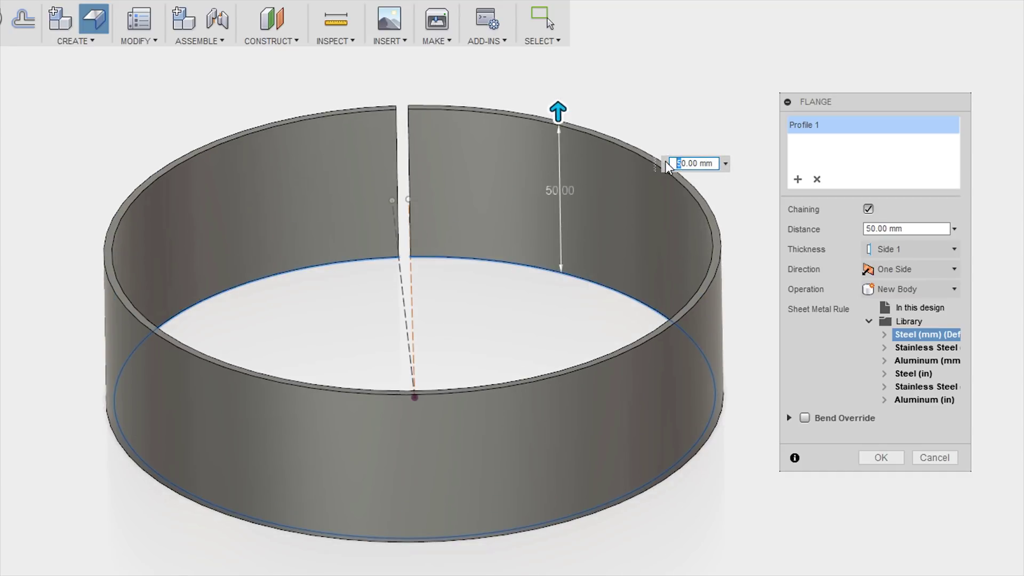
type("400")
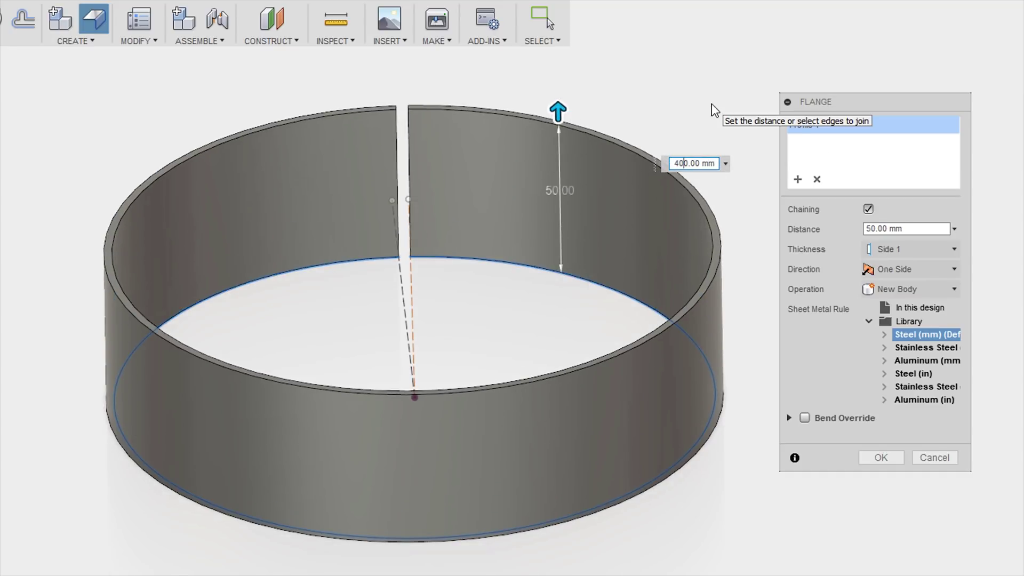
key("Return")
scroll(433, 514, "down", 5)
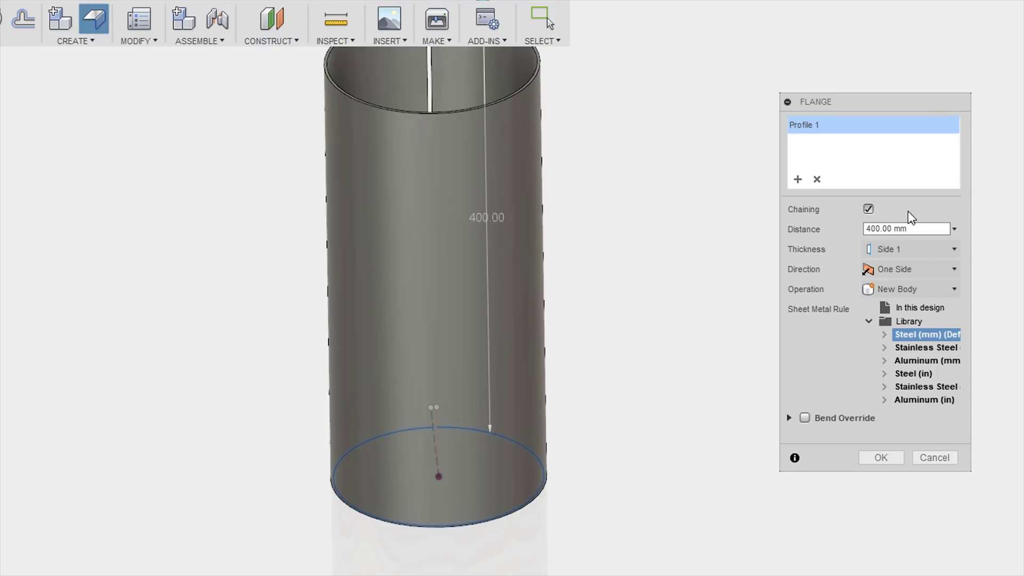
scroll(409, 408, "down", 2)
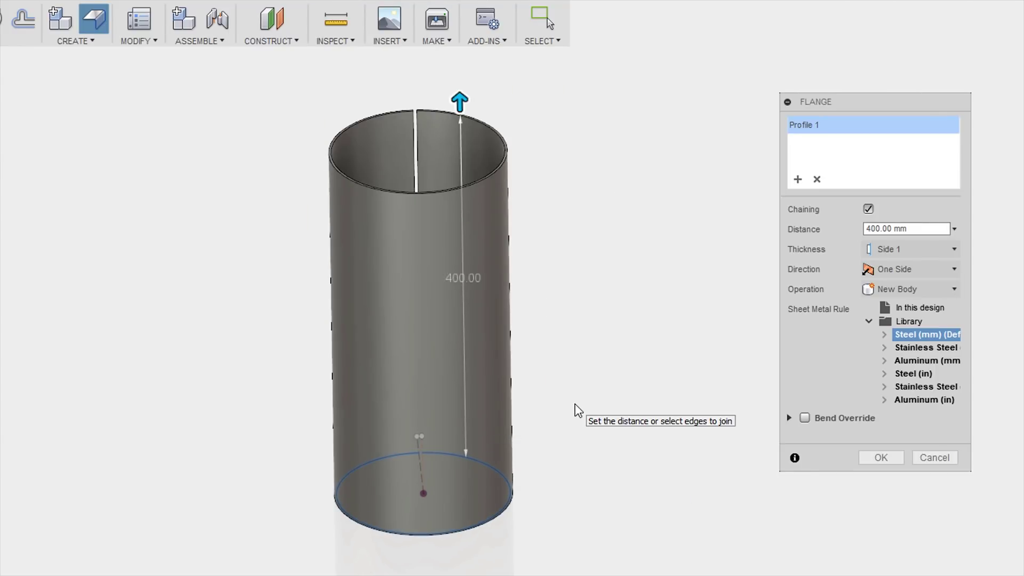
left_click(881, 457)
Examine the narrow slit running along the cylindrical flange's wall
scroll(464, 240, "up", 4)
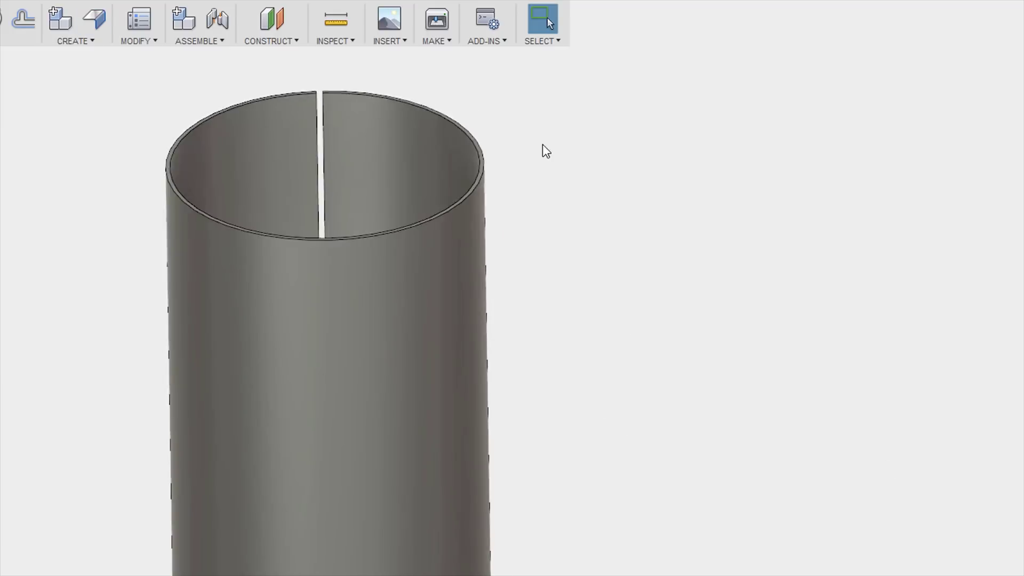
middle_click_drag(542, 145, 513, 164, "shift")
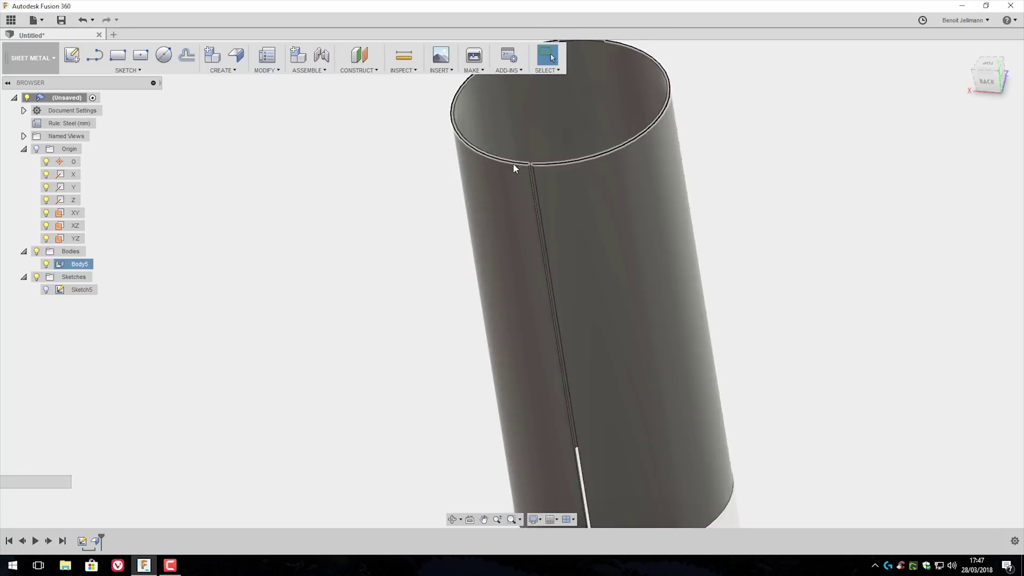
scroll(530, 166, "up", 5)
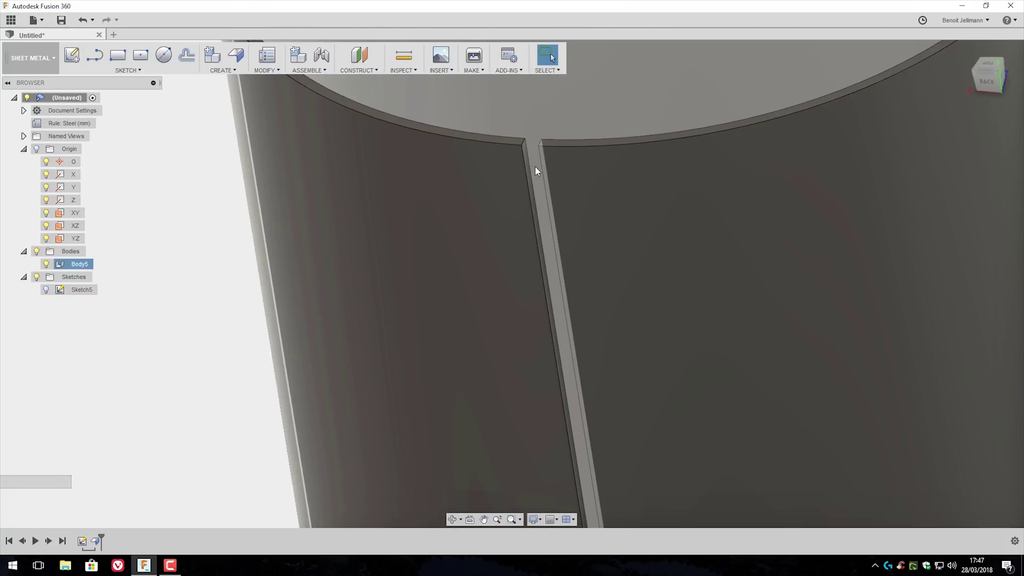
scroll(535, 167, "down", 8)
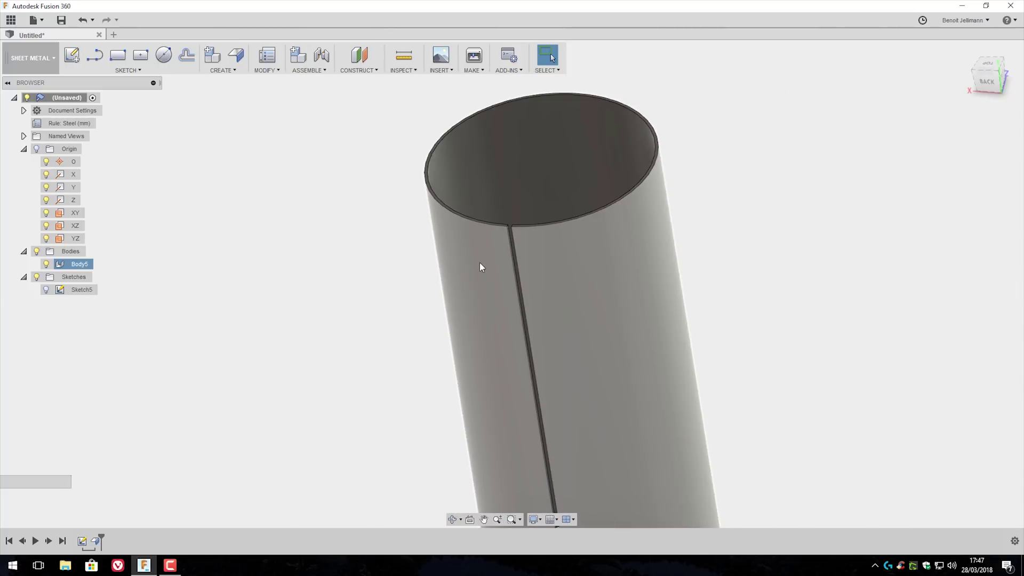
middle_click_drag(421, 153, 443, 152, "shift")
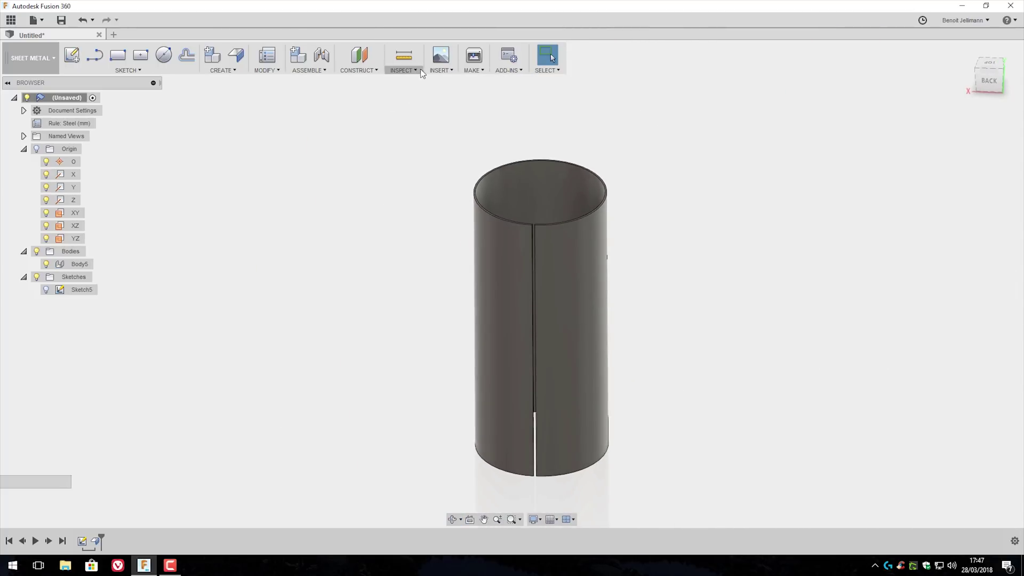
left_click(234, 71)
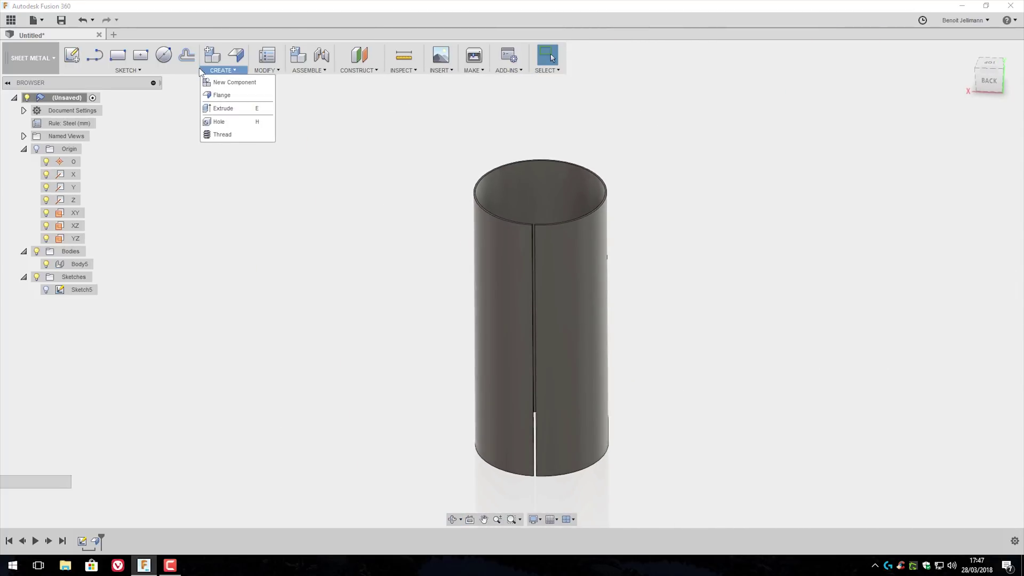
left_click(266, 70)
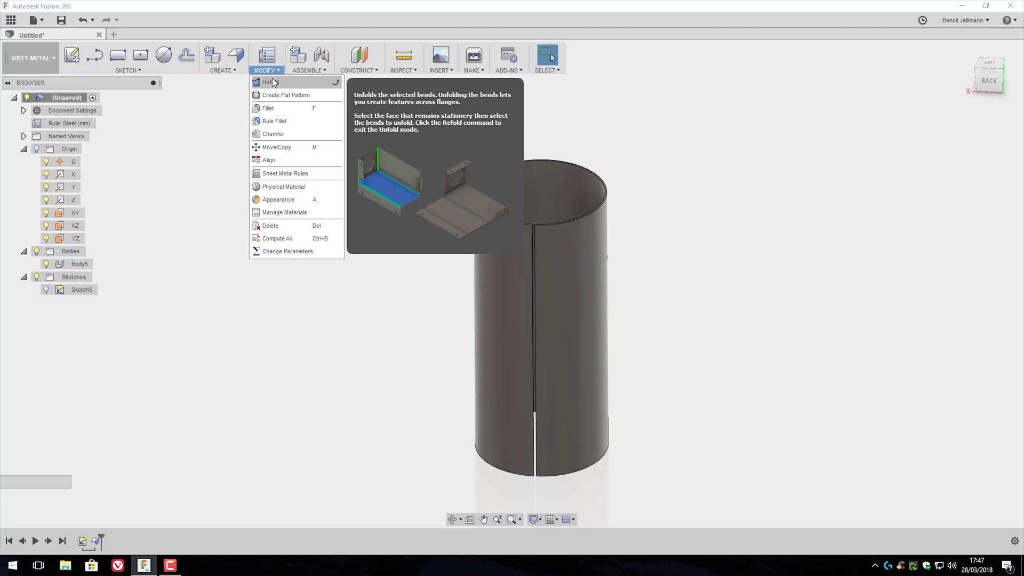
left_click(274, 82)
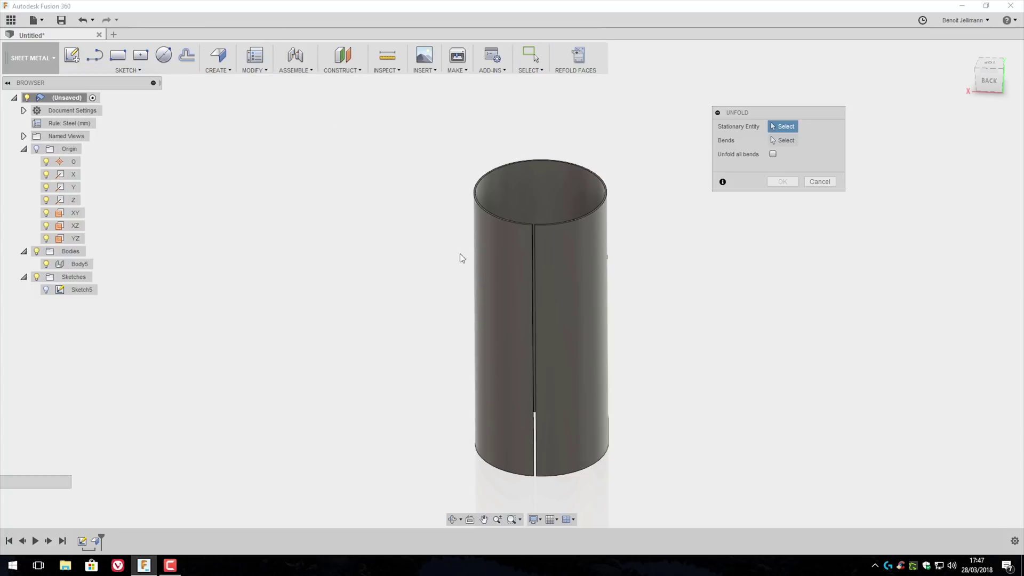
middle_click_drag(561, 254, 618, 217, "shift")
left_click(826, 184)
Extrude one narrow side face of the cylinder's slit 1 mm into the gap, joined to the existing body
scroll(568, 304, "down", 3)
scroll(568, 302, "up", 8)
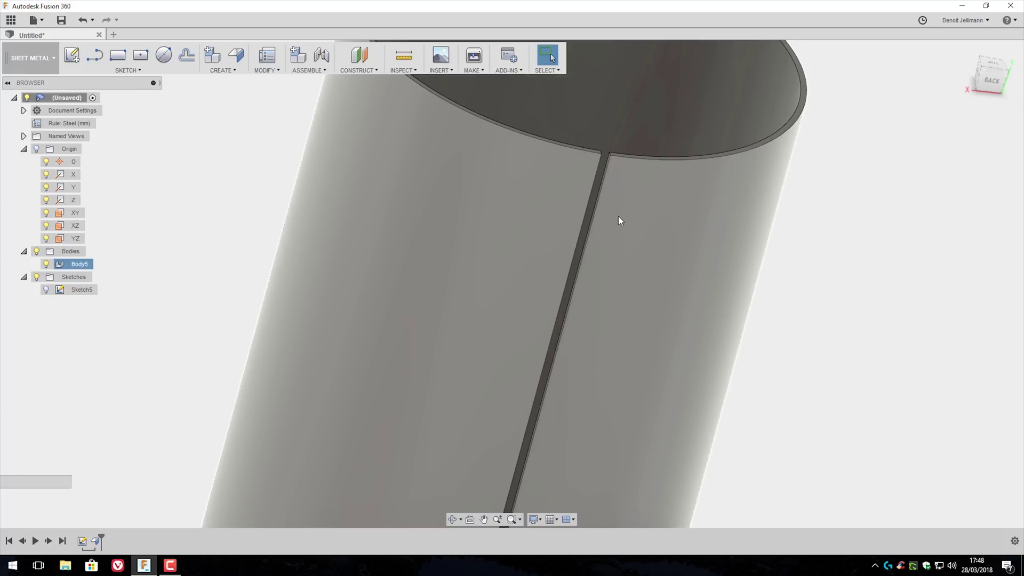
middle_click_drag(620, 213, 625, 203, "shift")
scroll(624, 203, "up", 4)
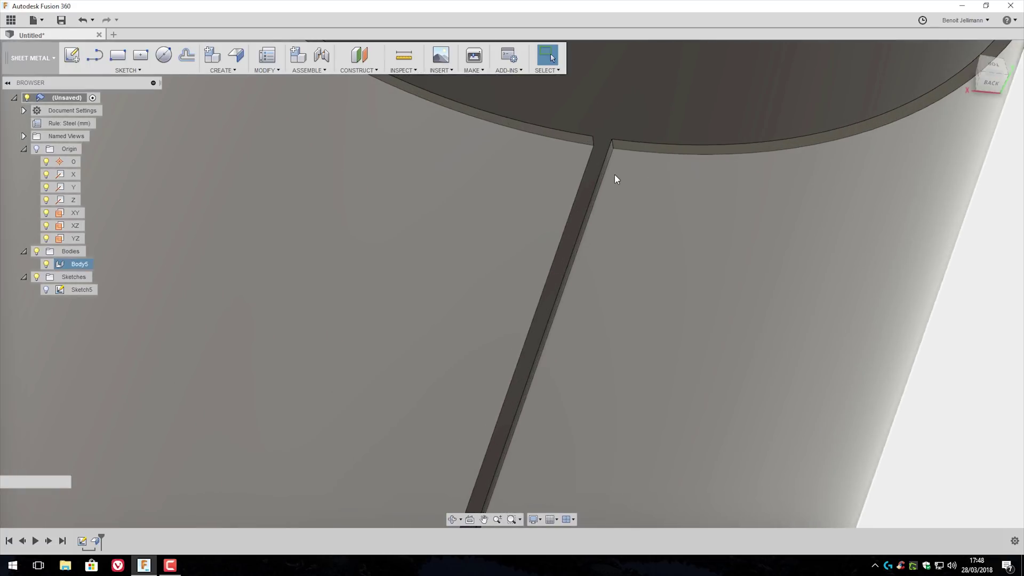
scroll(604, 161, "up", 3)
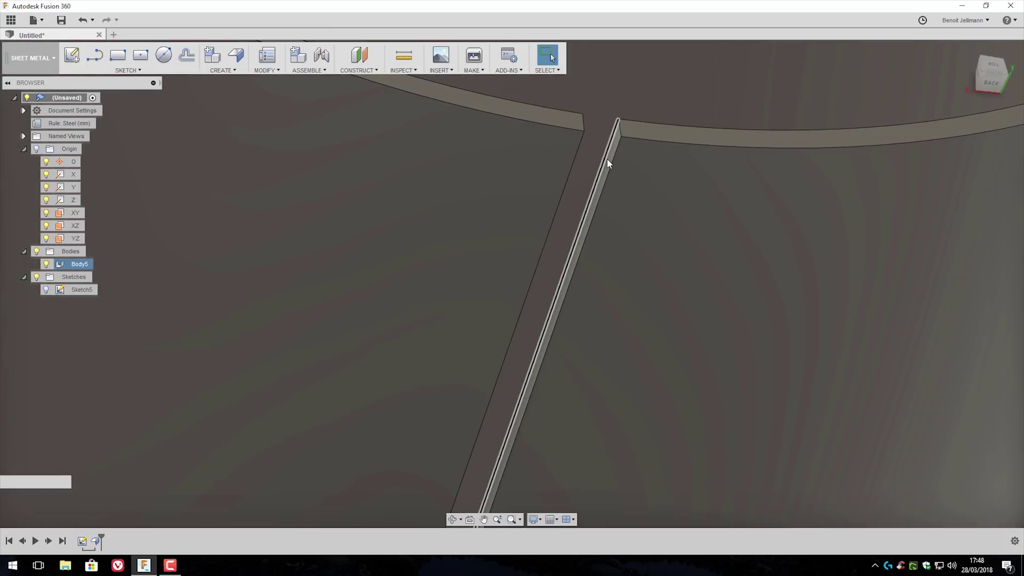
left_click(610, 165)
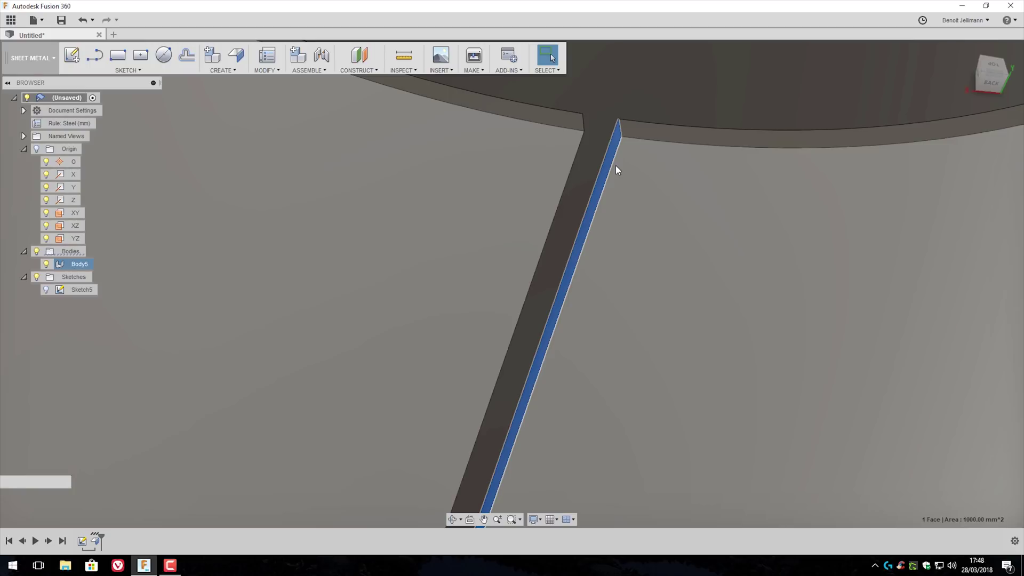
key("e")
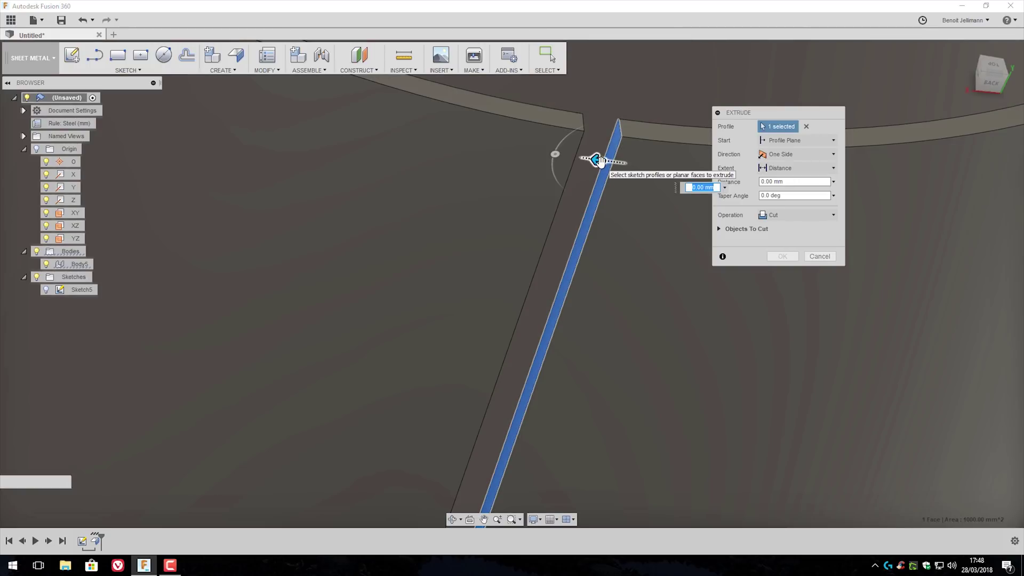
left_click_drag(596, 161, 588, 159)
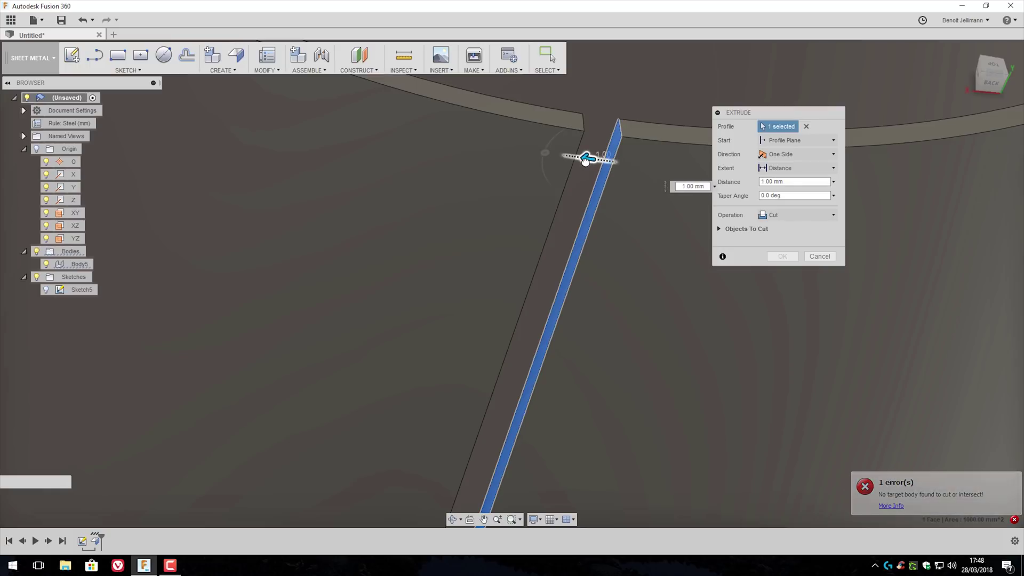
left_click(803, 213)
left_click(792, 229)
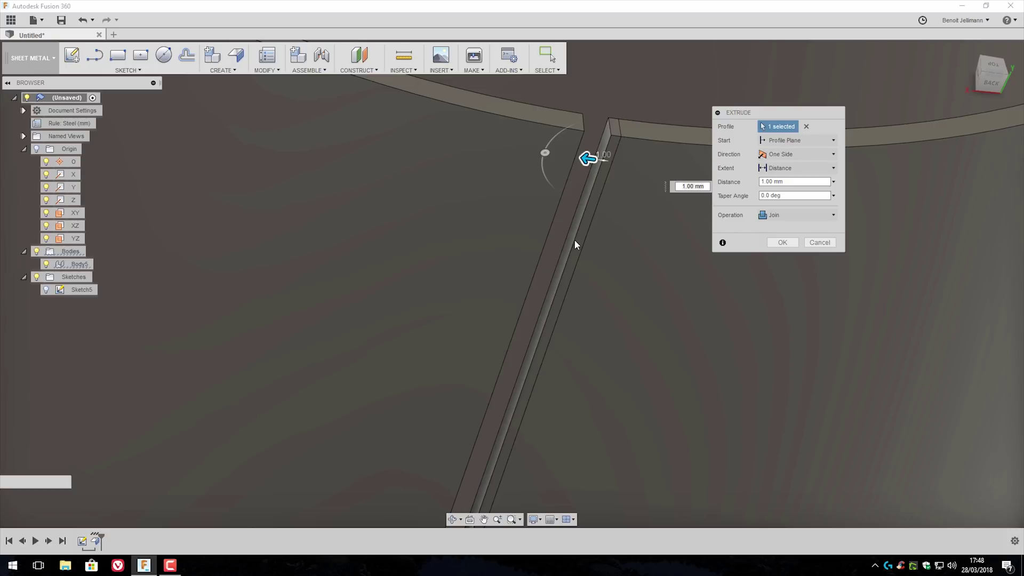
left_click(784, 242)
Unfold all bends of the cylinder, using the flat face of the narrow strip along the slit as the stationary entity
scroll(586, 245, "down", 5)
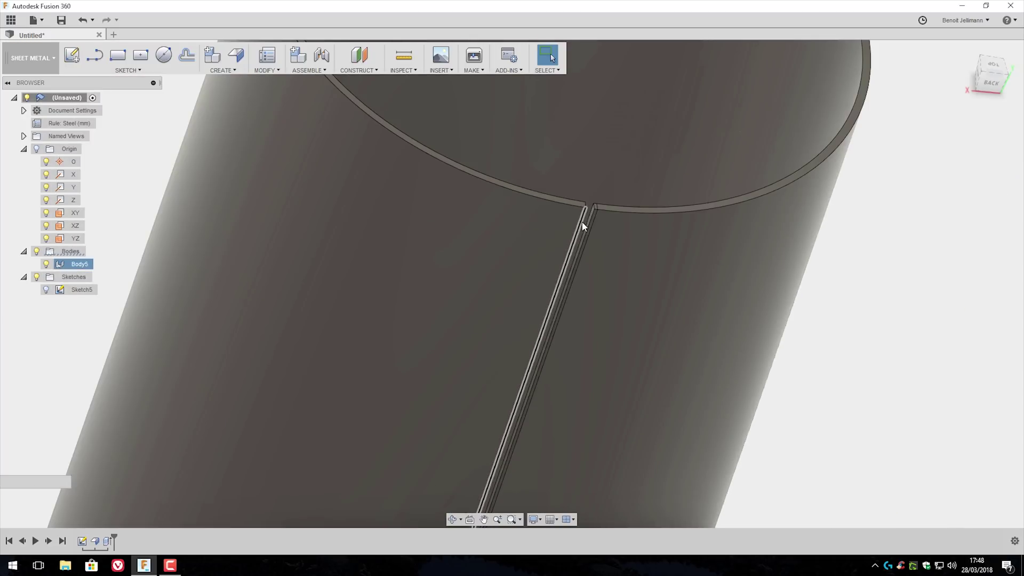
scroll(674, 247, "down", 2)
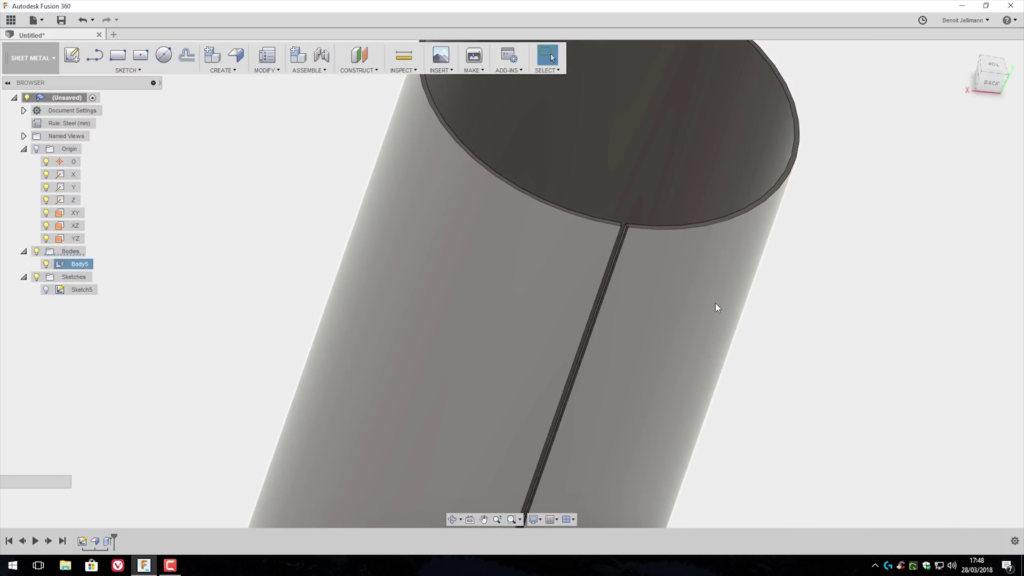
scroll(677, 303, "up", 3)
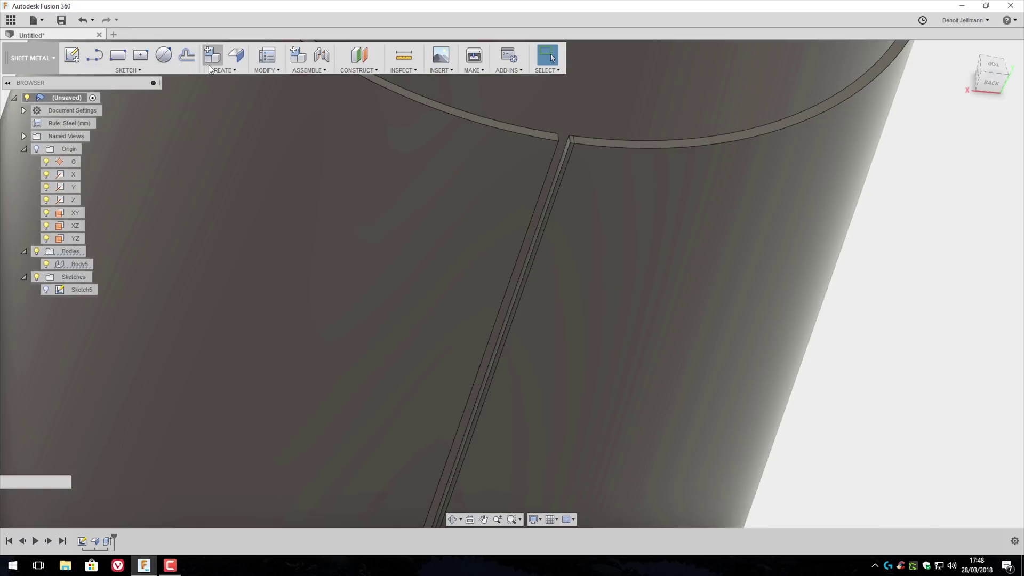
left_click(236, 69)
mouse_move(274, 70)
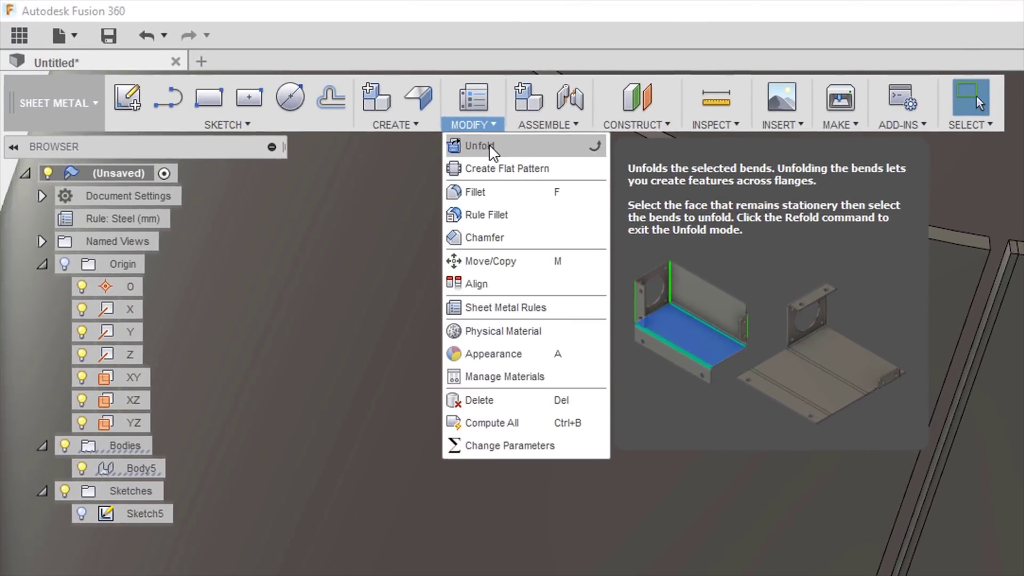
left_click(451, 135)
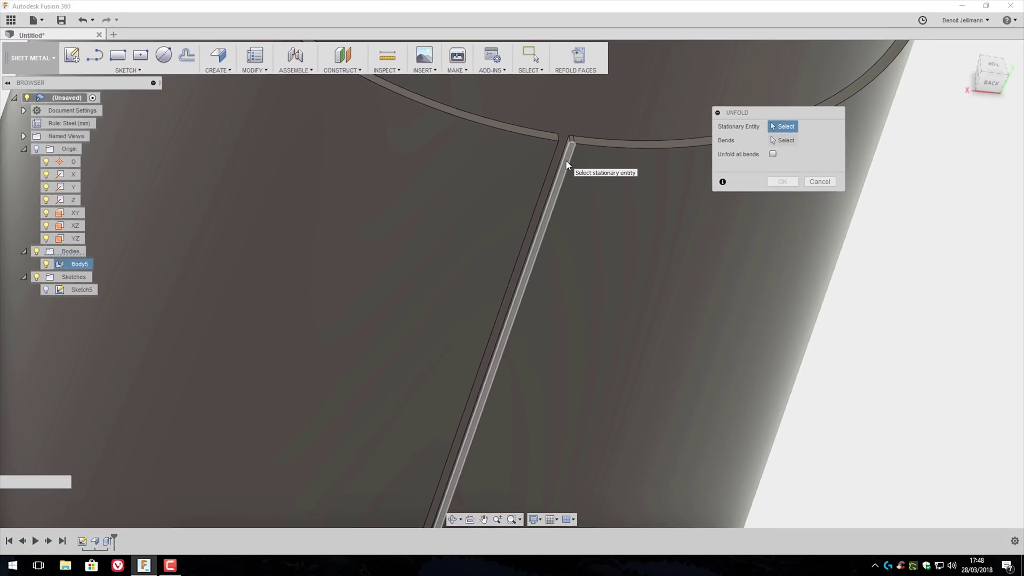
left_click(567, 164)
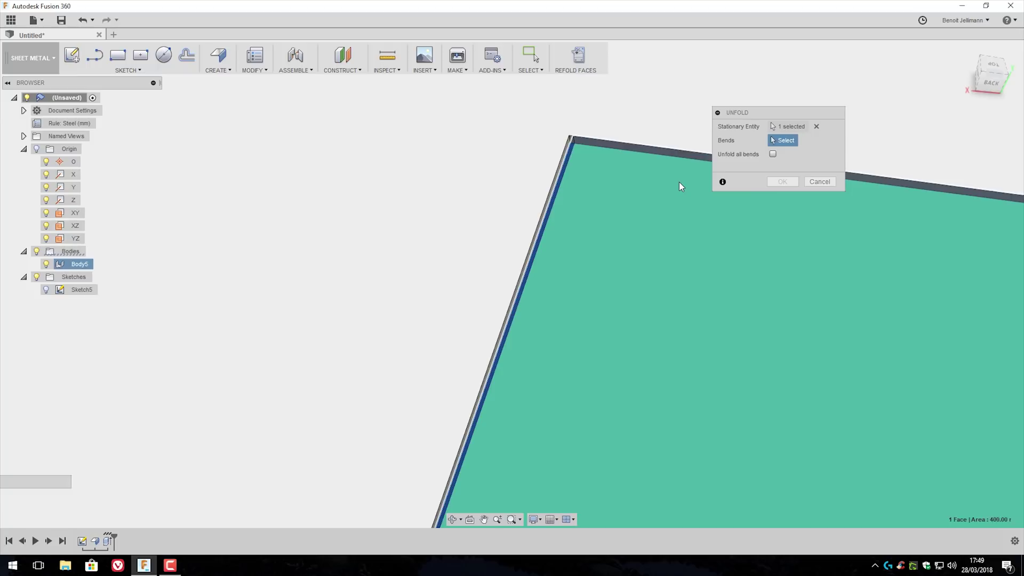
left_click(680, 181)
scroll(333, 182, "down", 5)
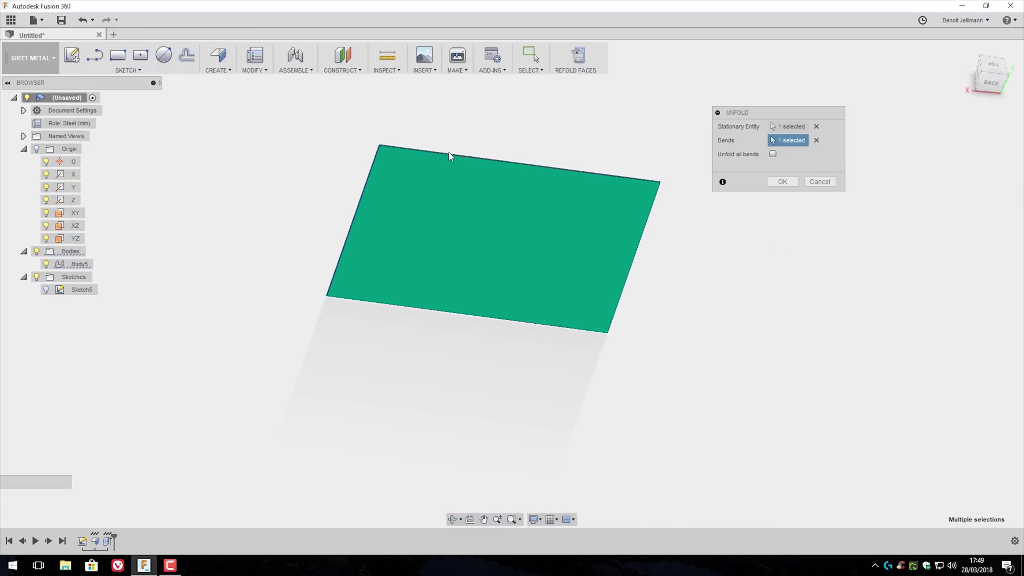
scroll(342, 130, "up", 1)
left_click(773, 154)
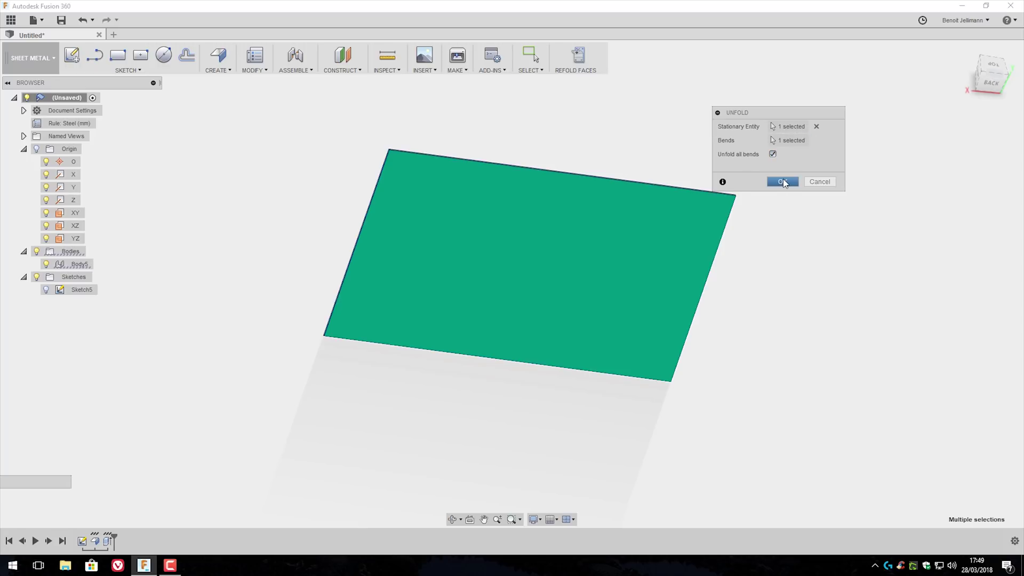
left_click(782, 182)
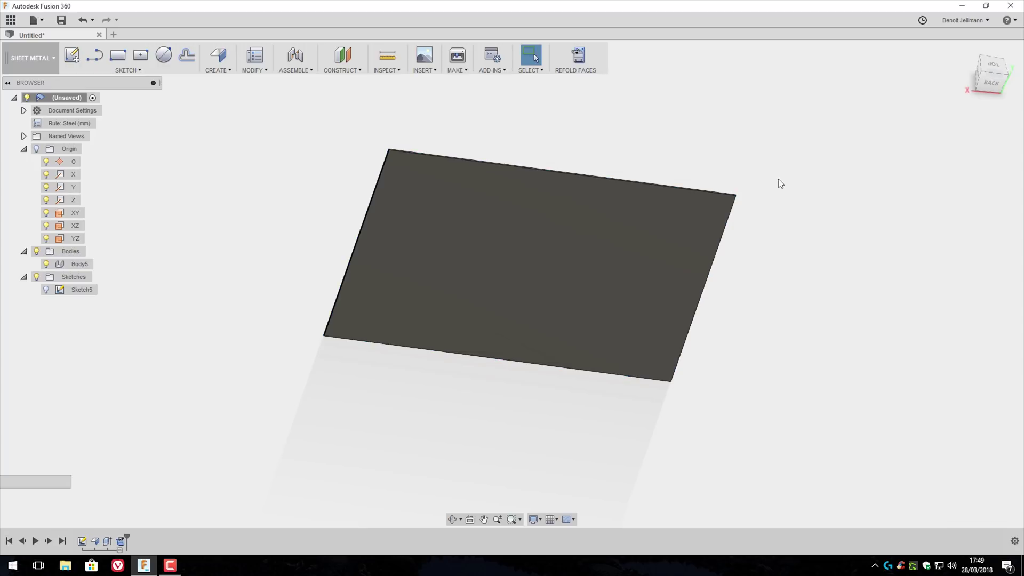
Measure the lengths of the unfolded sheet's long upper edge and its adjacent short edge
middle_click_drag(756, 145, 724, 101, "shift")
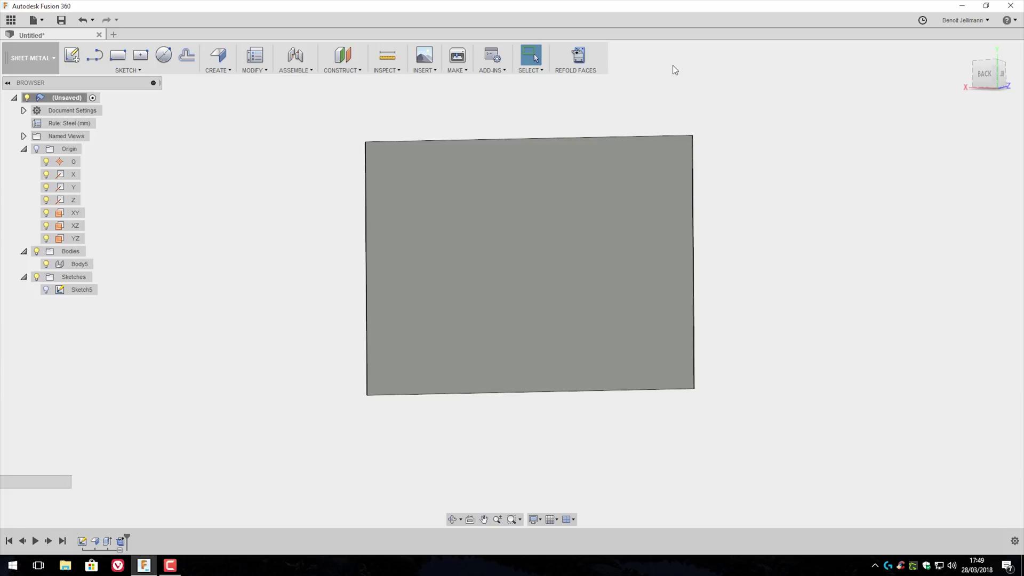
scroll(716, 250, "down", 3)
scroll(716, 250, "up", 4)
middle_click_drag(680, 166, 686, 160, "shift")
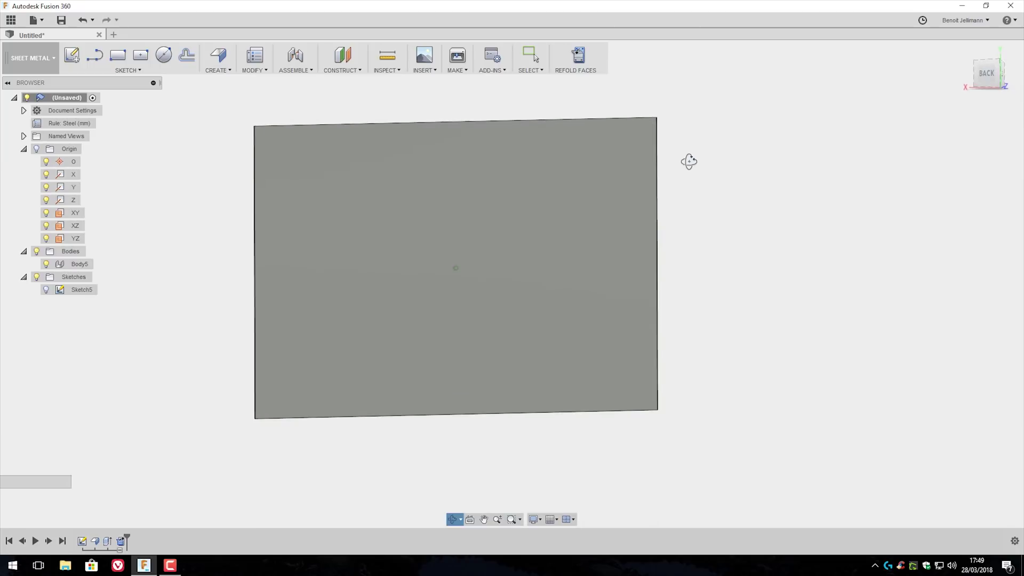
left_click(386, 206)
scroll(386, 206, "down", 1)
key("i")
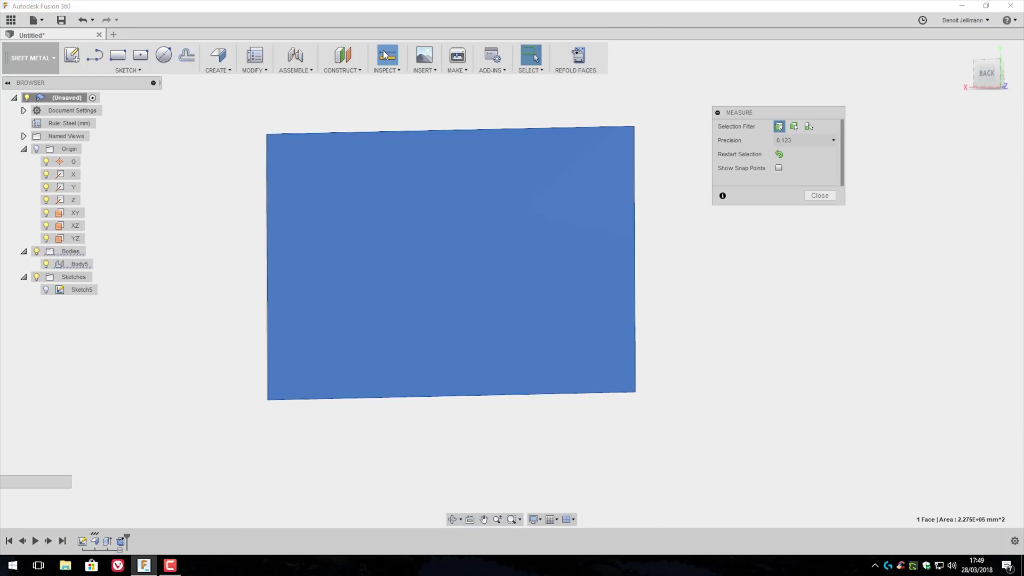
scroll(379, 192, "down", 2)
scroll(380, 192, "up", 3)
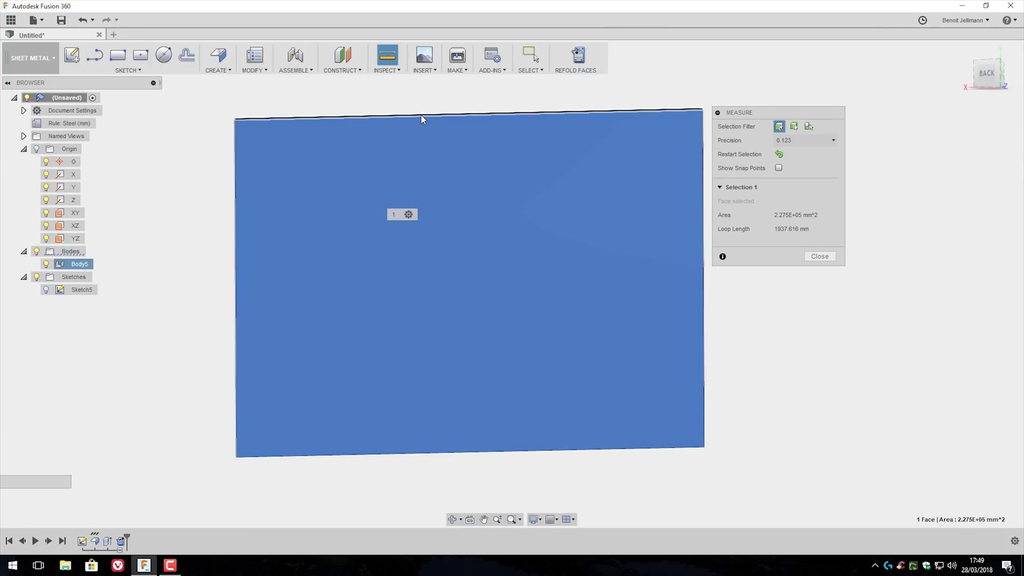
left_click(421, 115)
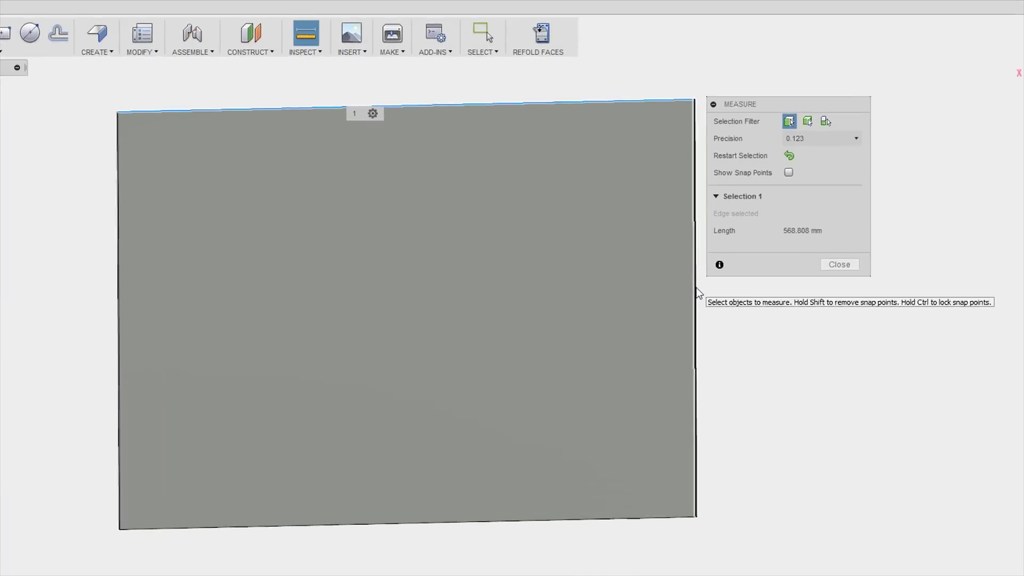
left_click(702, 266)
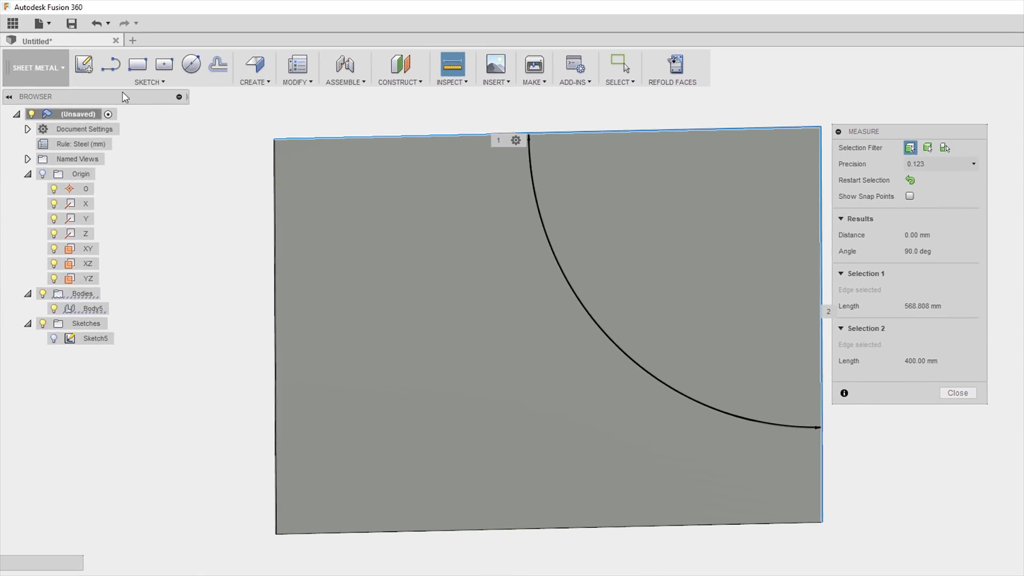
Switch to the Model workspace and start the Voronoi Sketch Generator
left_click(37, 68)
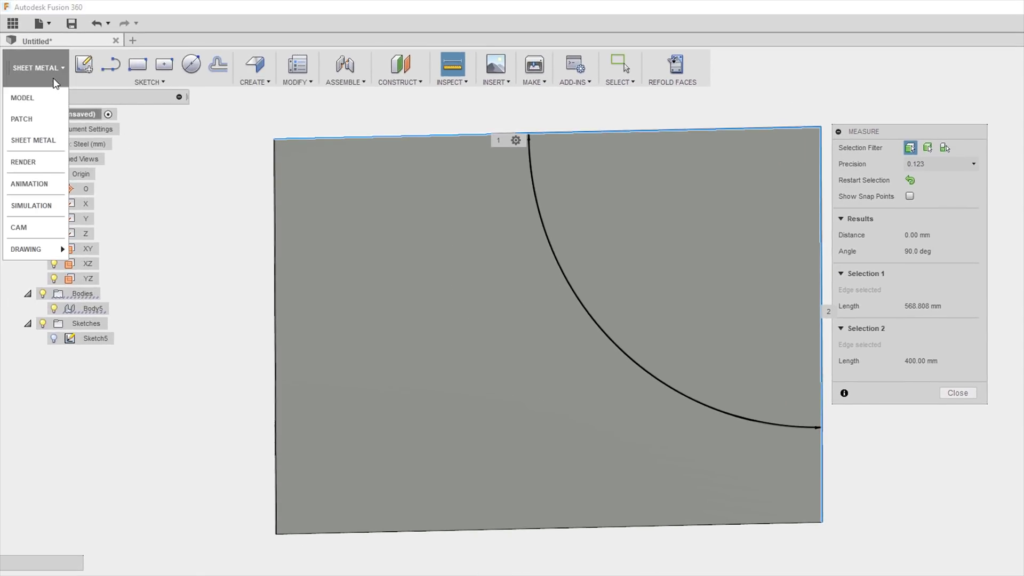
left_click(37, 98)
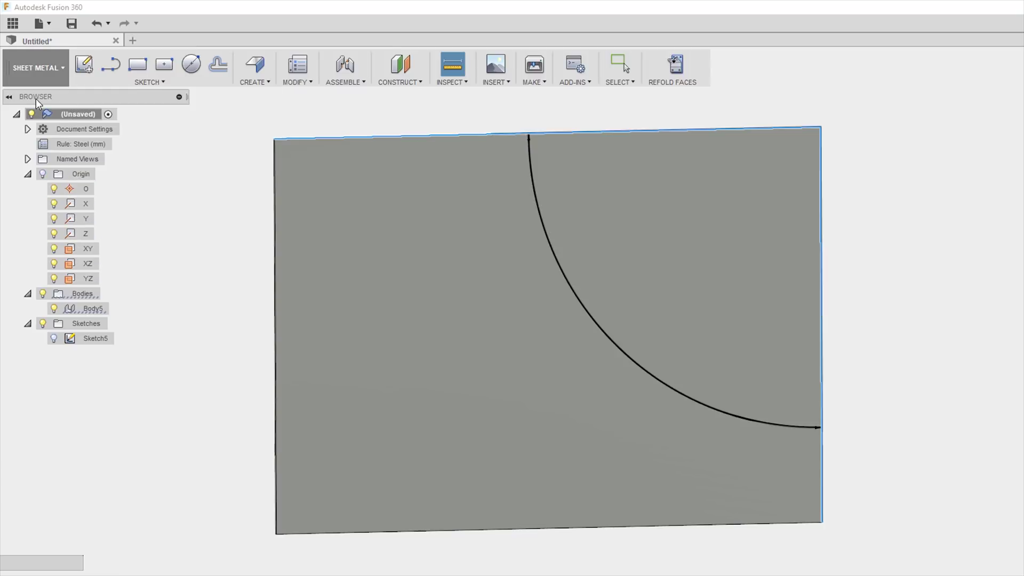
left_click(172, 82)
left_click(286, 81)
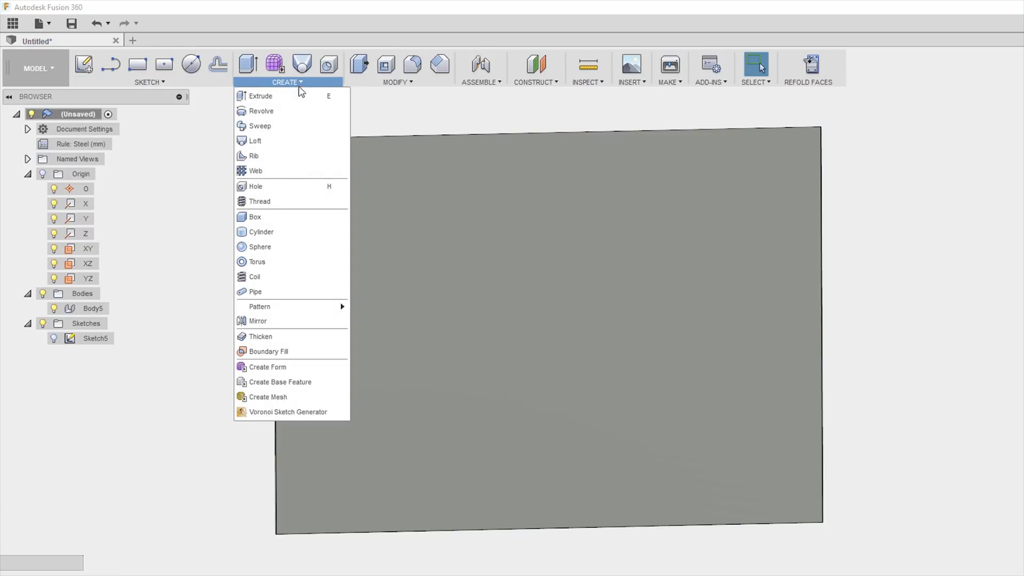
left_click(313, 413)
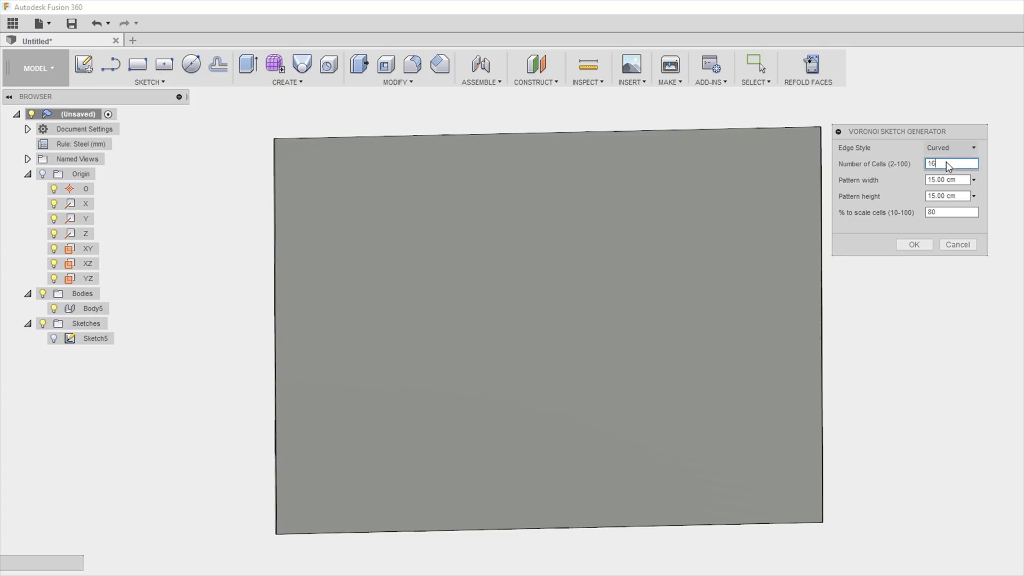
left_click_drag(904, 136, 555, 253)
Generate a Voronoi sketch with curved edges, 50 cells, pattern width 56.80 cm, height 40.00 cm and cells scaled to 80%
left_click(657, 214)
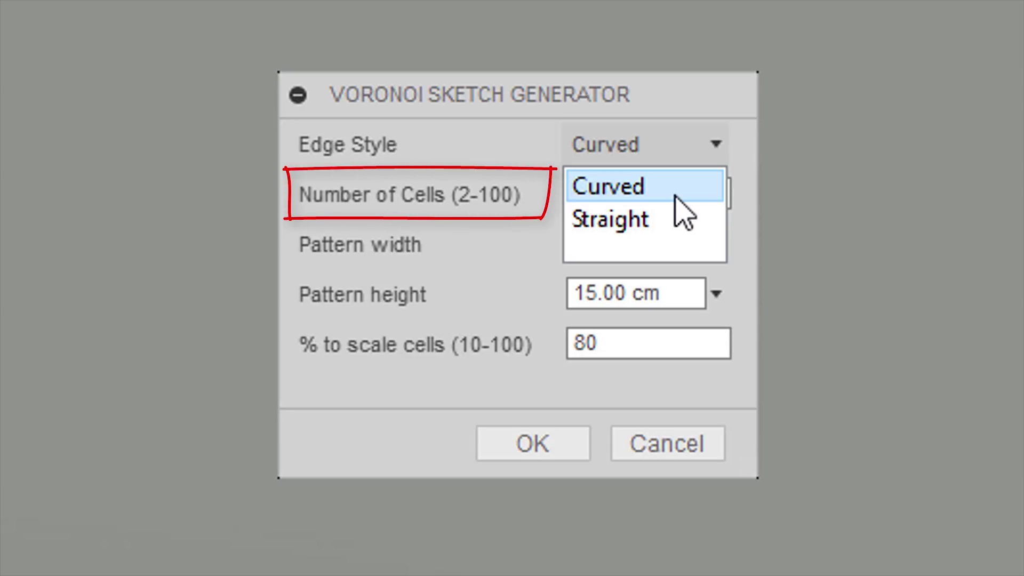
left_click(593, 187)
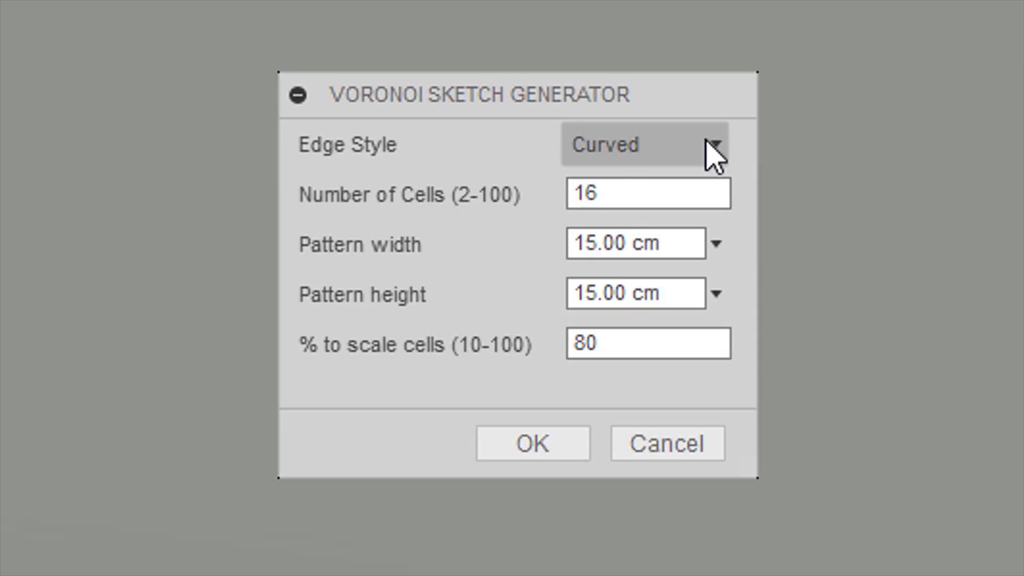
left_click(713, 155)
left_click(641, 184)
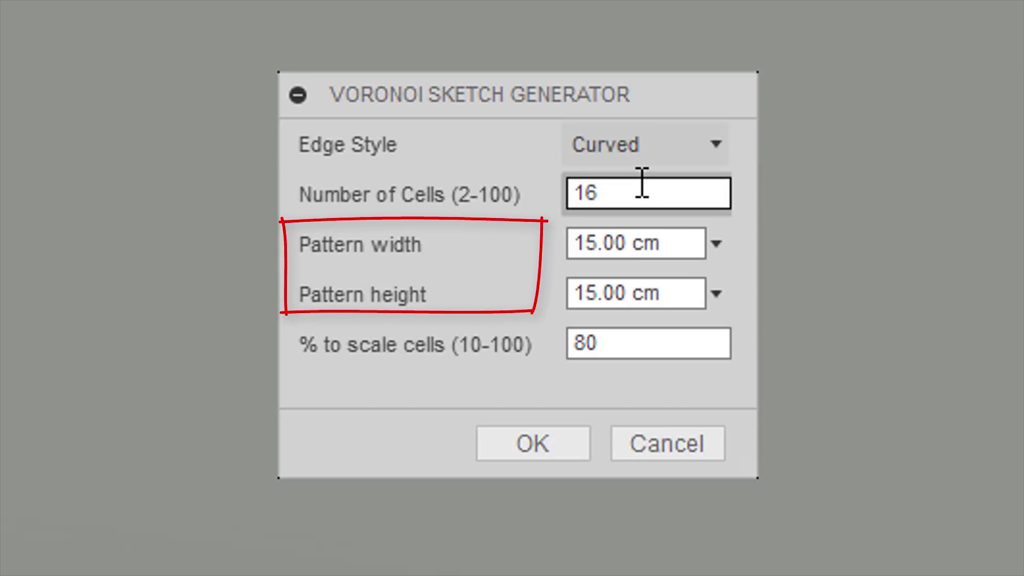
left_click_drag(655, 193, 629, 198)
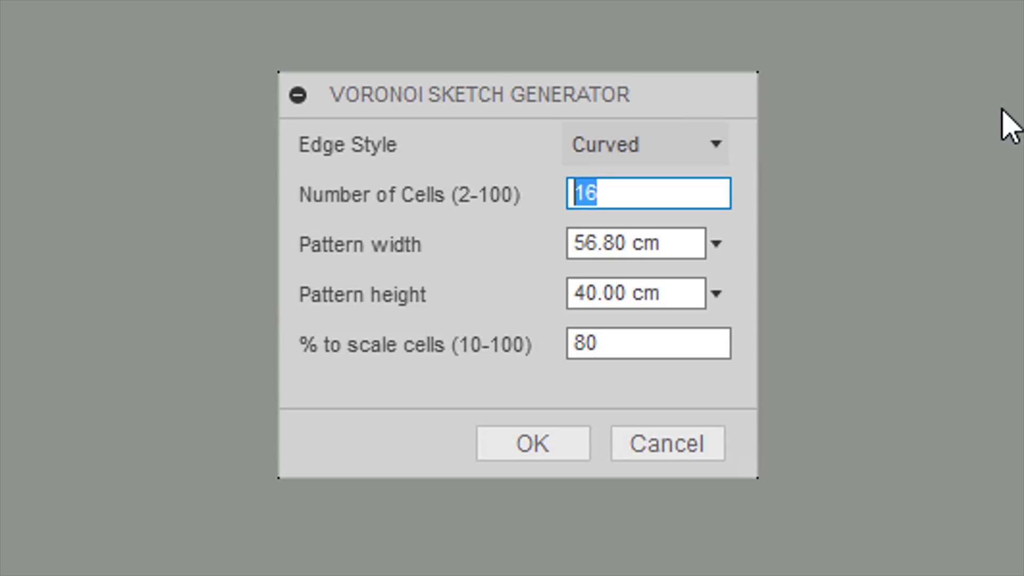
type("50")
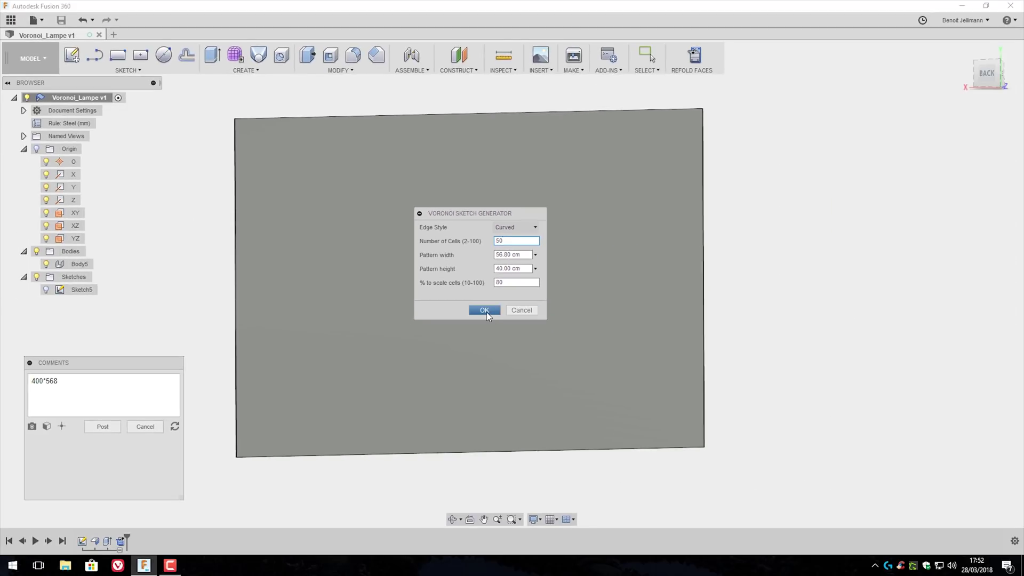
left_click(484, 310)
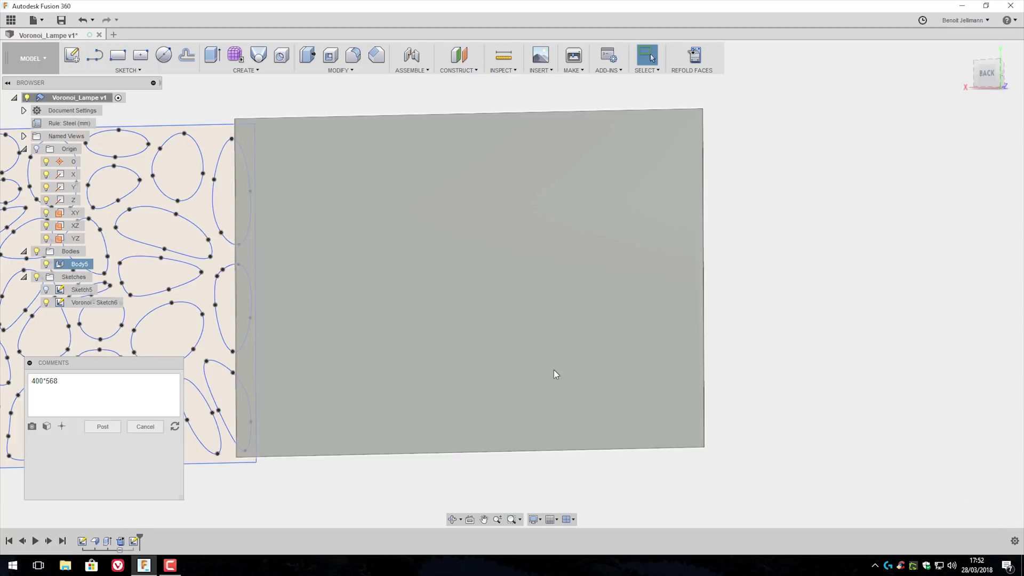
Open the generated Voronoi sketch for editing
mouse_move(556, 372)
middle_mouse_down("shift")
mouse_move(774, 276)
mouse_move(745, 275)
mouse_move(707, 288)
mouse_move(898, 325)
mouse_move(840, 336)
mouse_move(871, 316)
mouse_move(892, 326)
middle_mouse_up("shift")
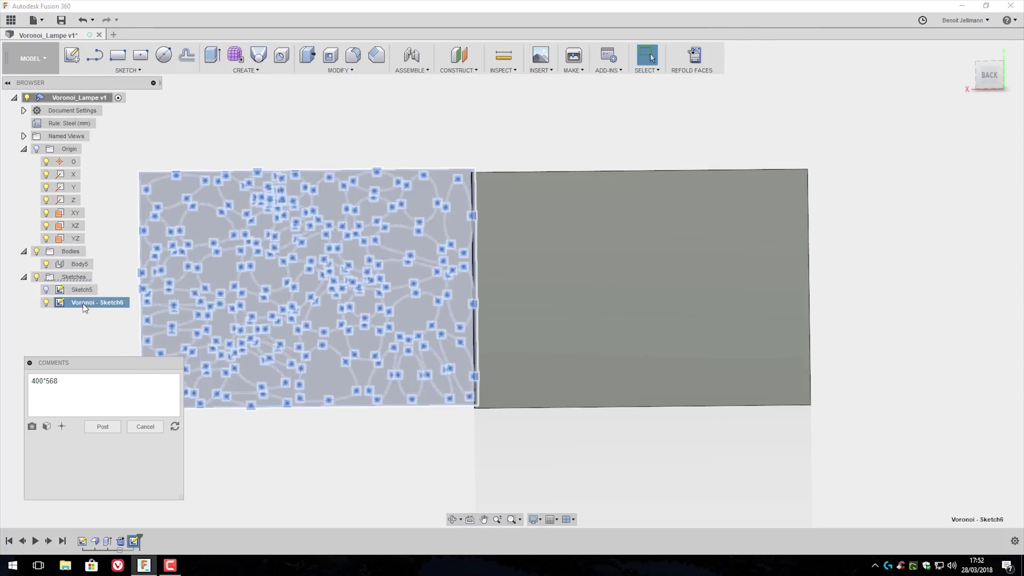
mouse_move(591, 471)
middle_mouse_down("shift")
mouse_move(511, 464)
mouse_move(573, 459)
mouse_move(578, 472)
mouse_move(373, 126)
mouse_move(350, 128)
mouse_move(354, 155)
mouse_move(212, 263)
middle_mouse_up("shift")
double_click(110, 303)
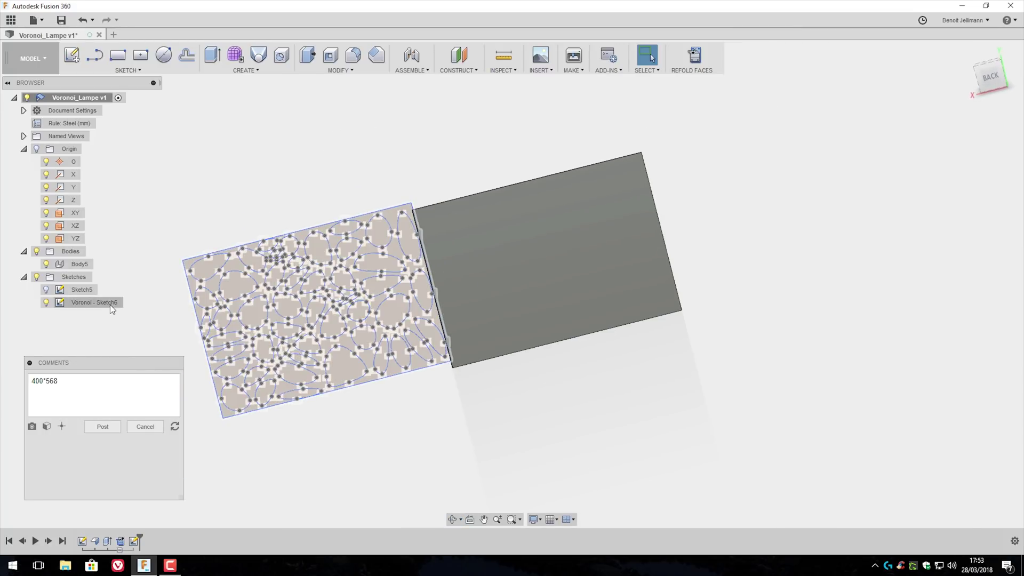
Select the entire Voronoi pattern and move it -600 mm along X over the unfolded sheet
left_click_drag(166, 171, 454, 392)
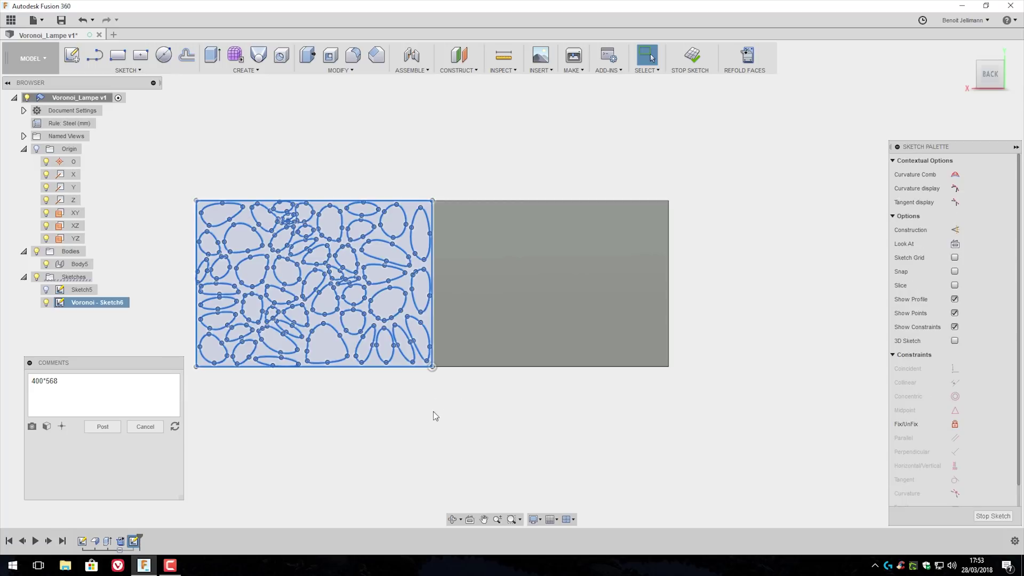
right_click(407, 213)
left_click(375, 223)
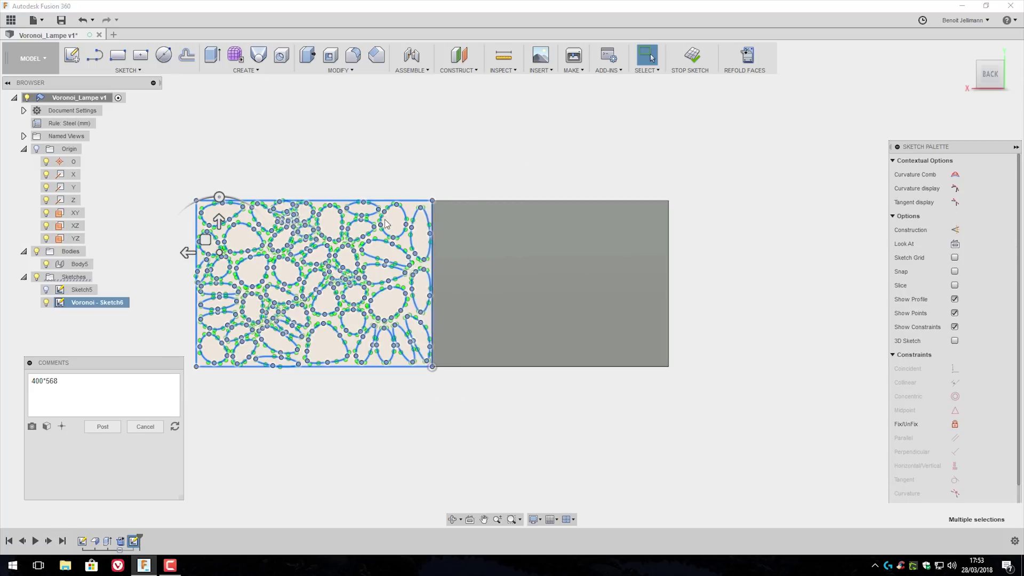
left_click_drag(190, 251, 333, 253)
left_click_drag(487, 253, 435, 255)
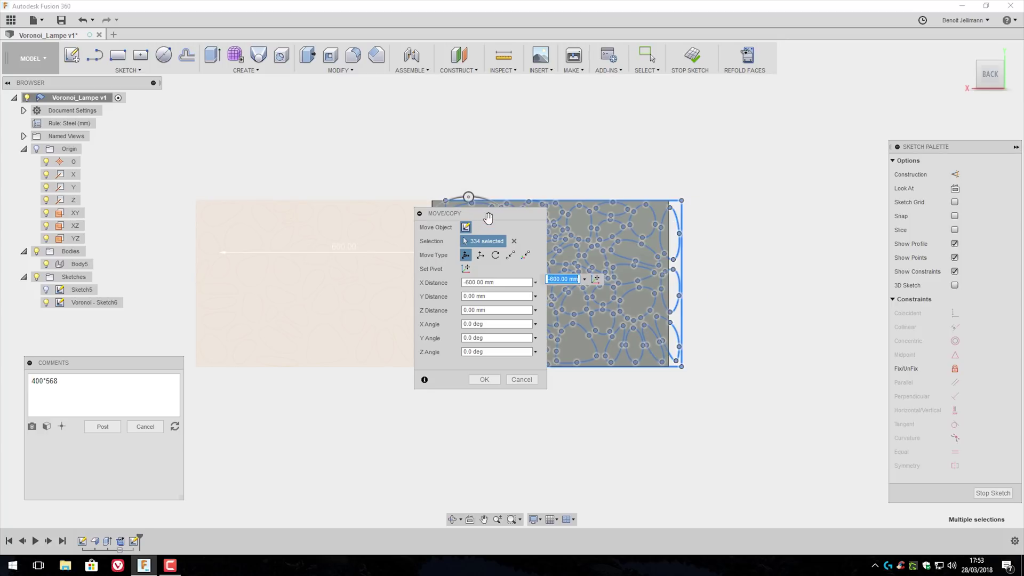
left_click_drag(487, 218, 300, 196)
Adjust the pattern's X distance to -568 mm so its border lines up with the sheet's edges
scroll(640, 287, "up", 8)
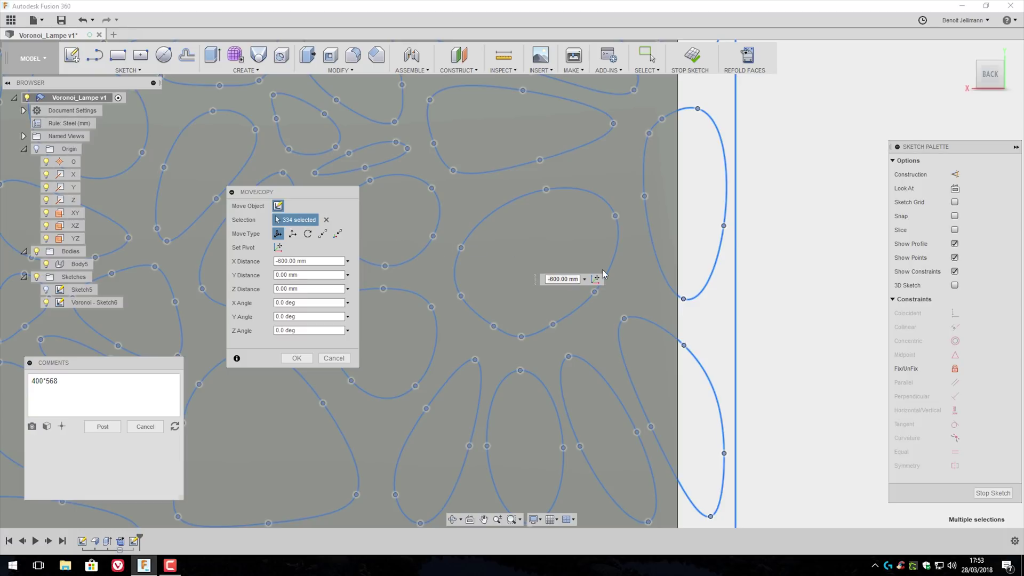
scroll(513, 267, "down", 5)
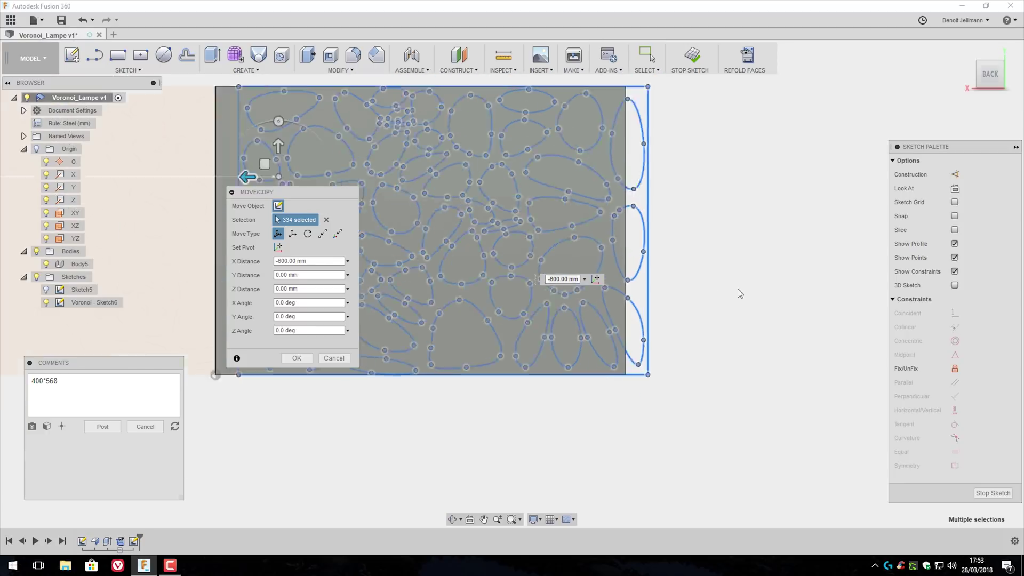
scroll(512, 183, "down", 1)
scroll(383, 196, "up", 8)
scroll(392, 193, "up", 1)
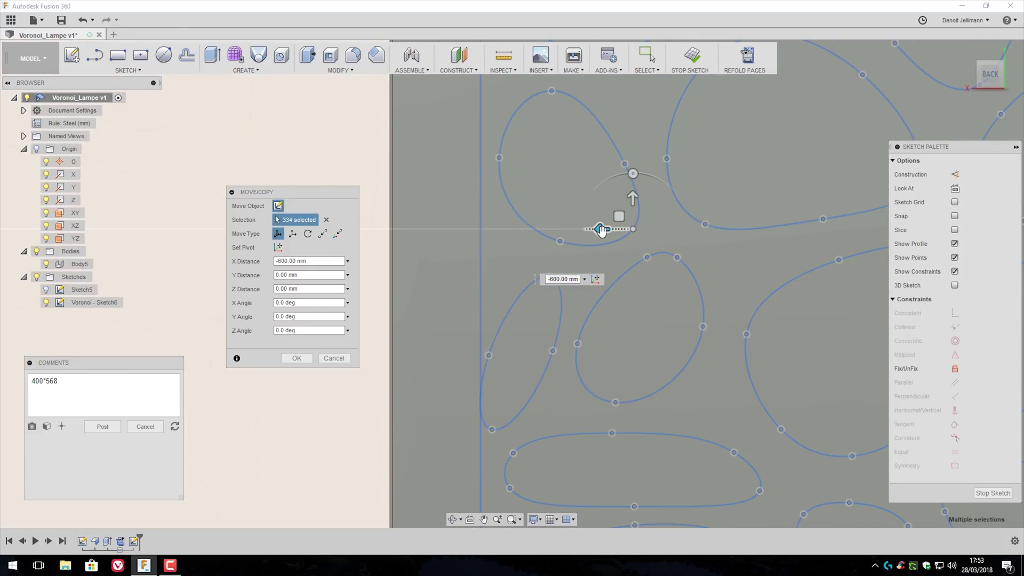
left_click_drag(600, 230, 502, 228)
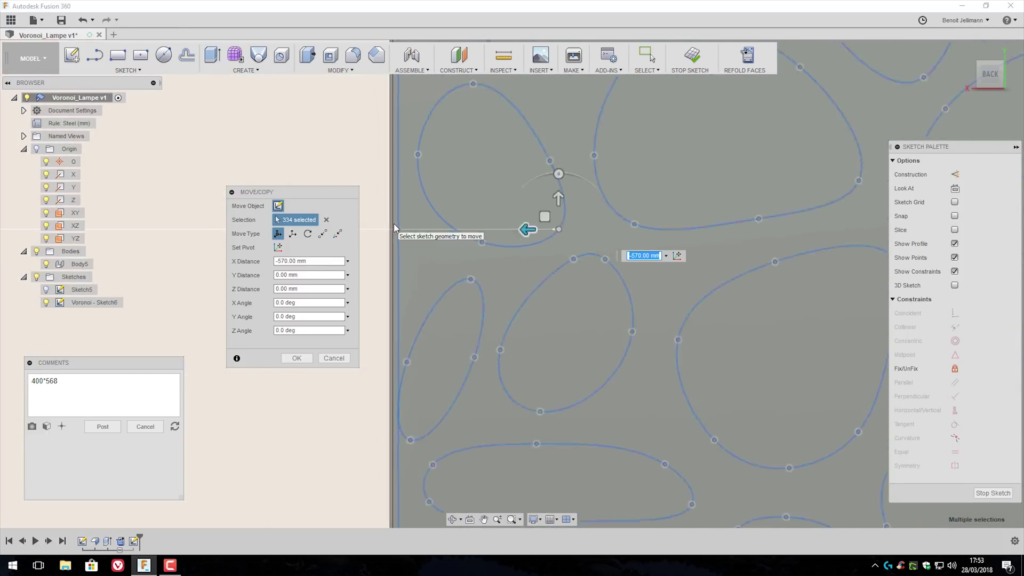
scroll(395, 226, "up", 6)
left_click_drag(841, 233, 827, 242)
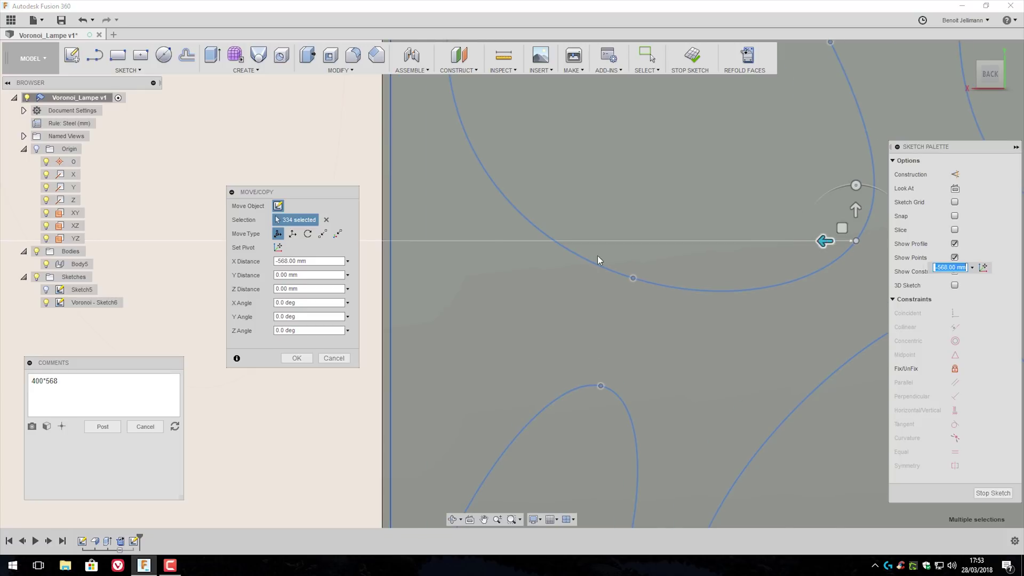
scroll(418, 151, "down", 6)
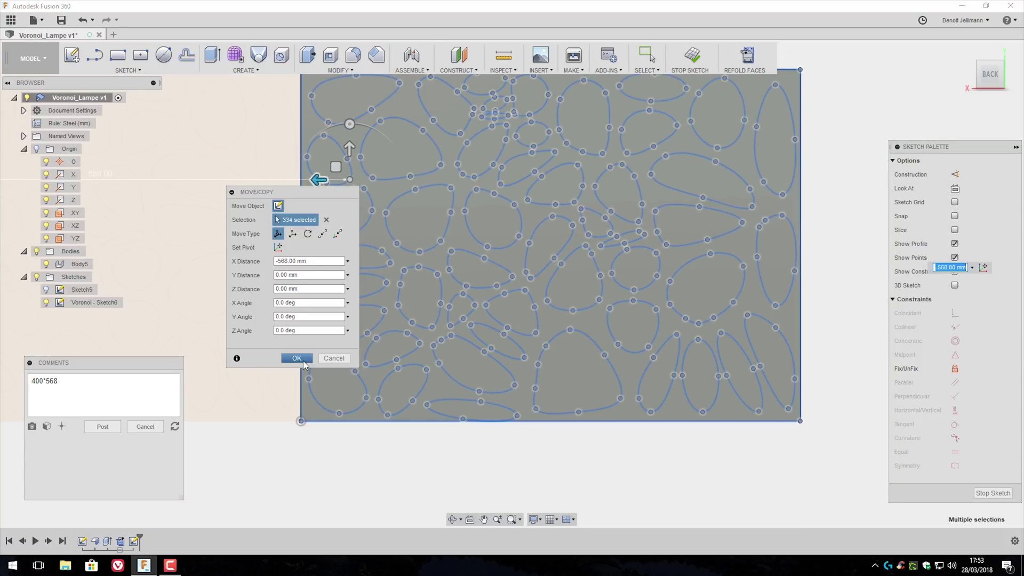
left_click(297, 359)
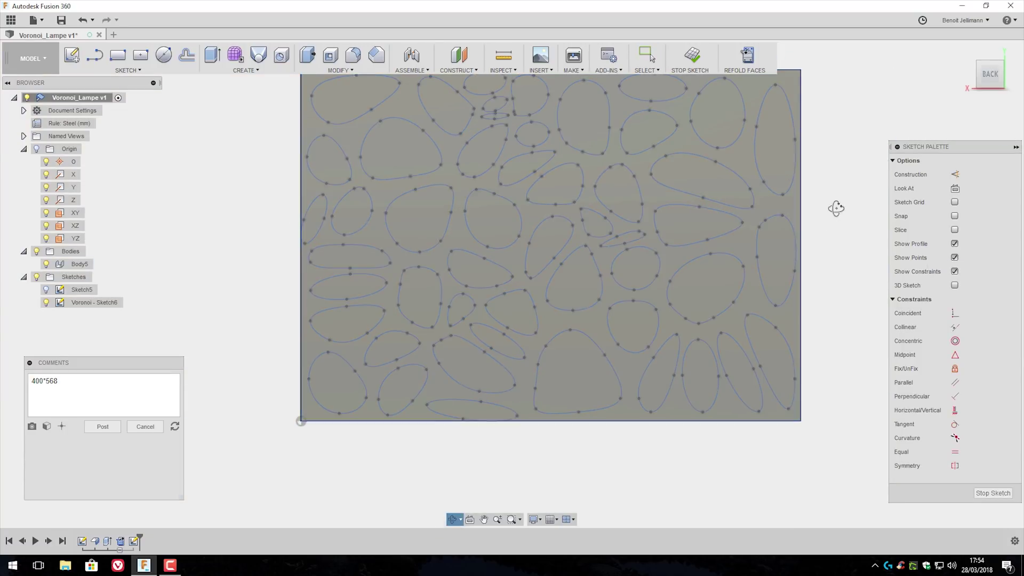
Delete the rectangular border lines framing the Voronoi cells
mouse_move(835, 208)
middle_mouse_down("shift")
mouse_move(720, 222)
mouse_move(651, 262)
middle_mouse_up("shift")
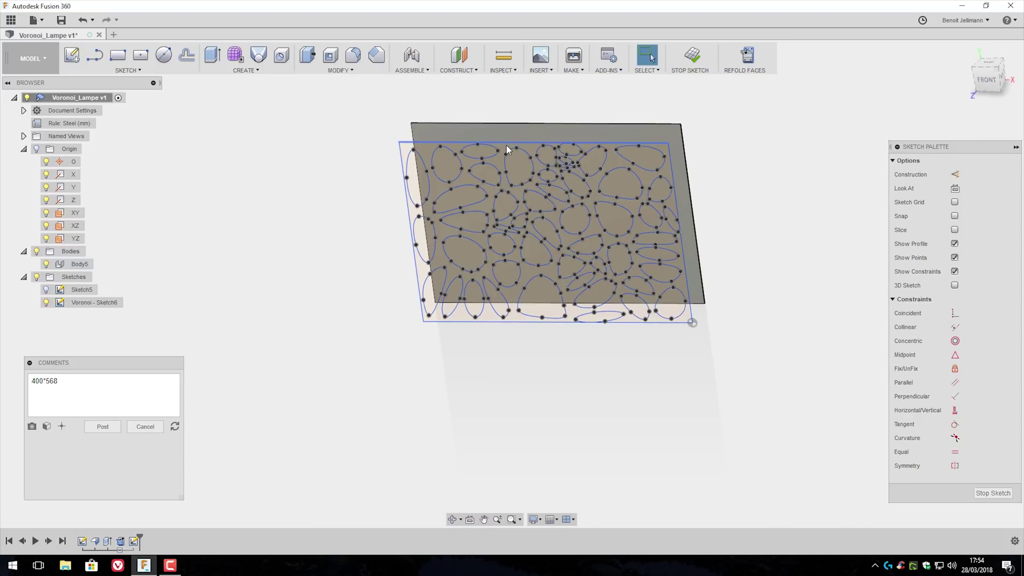
scroll(513, 145, "up", 4)
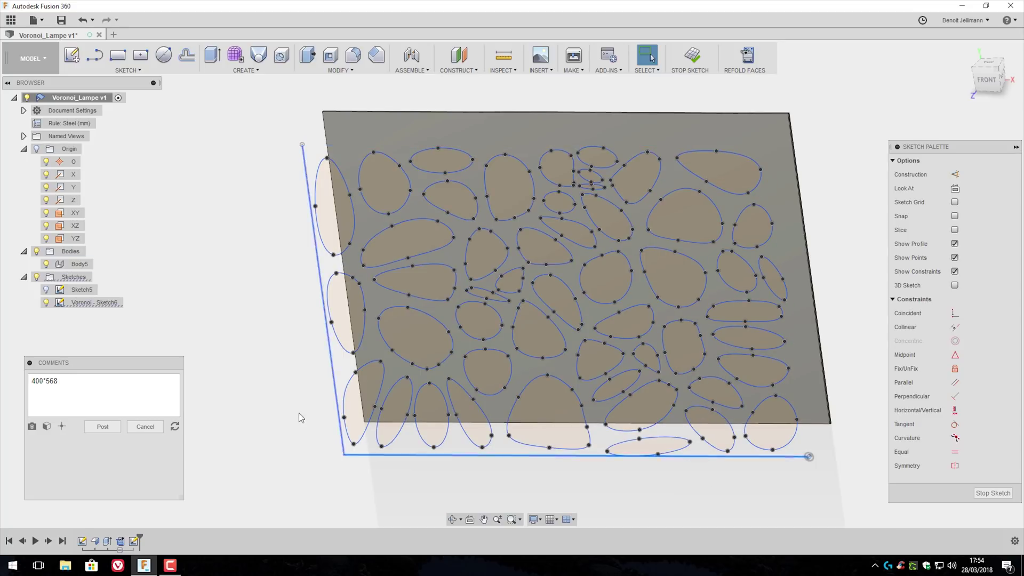
Select all 50 Voronoi cell profiles with the sheet body temporarily hidden and extrude them -140 mm as a cut through the sheet
left_click(46, 264)
left_click_drag(253, 96, 865, 498)
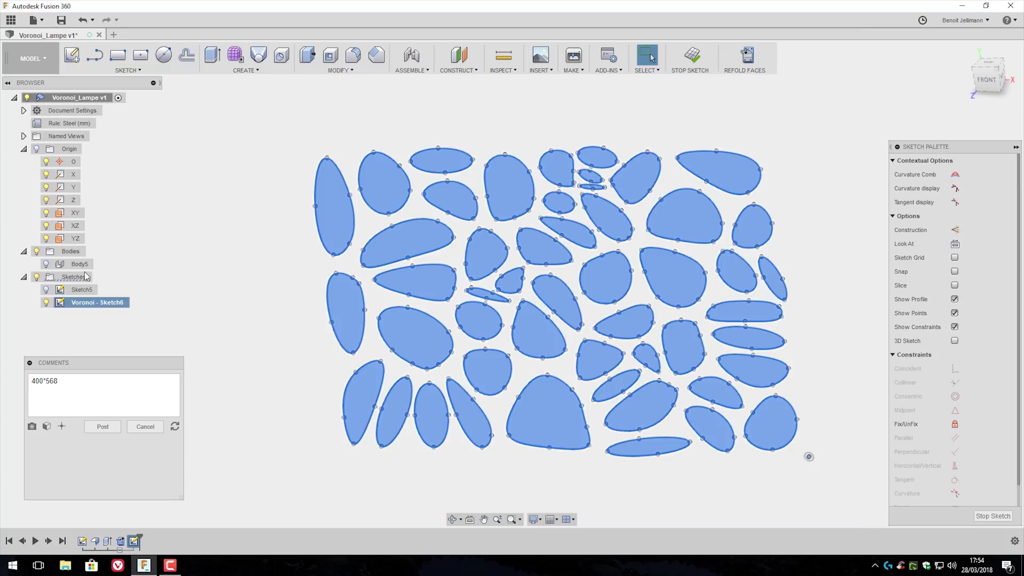
left_click(46, 264)
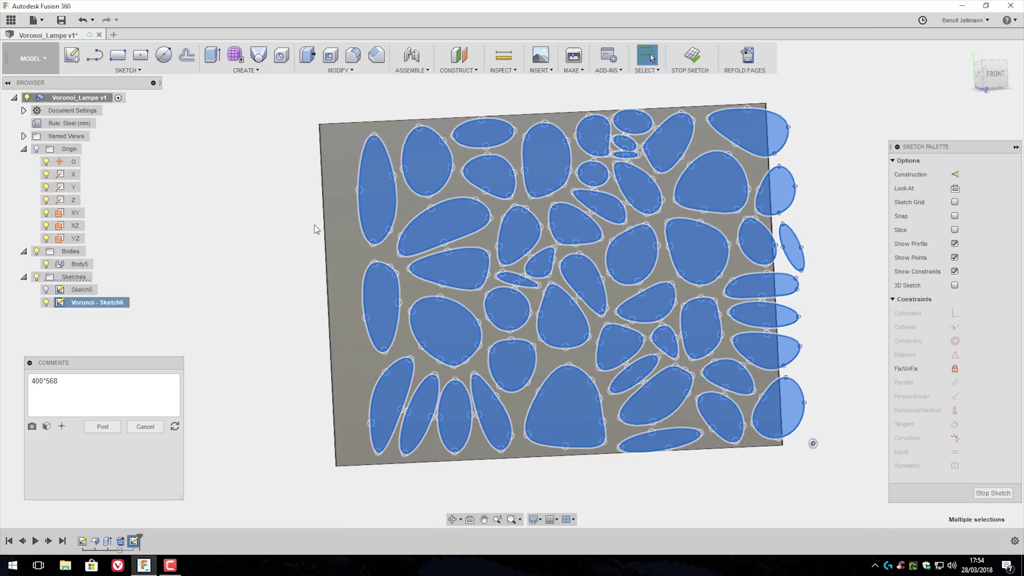
key("e")
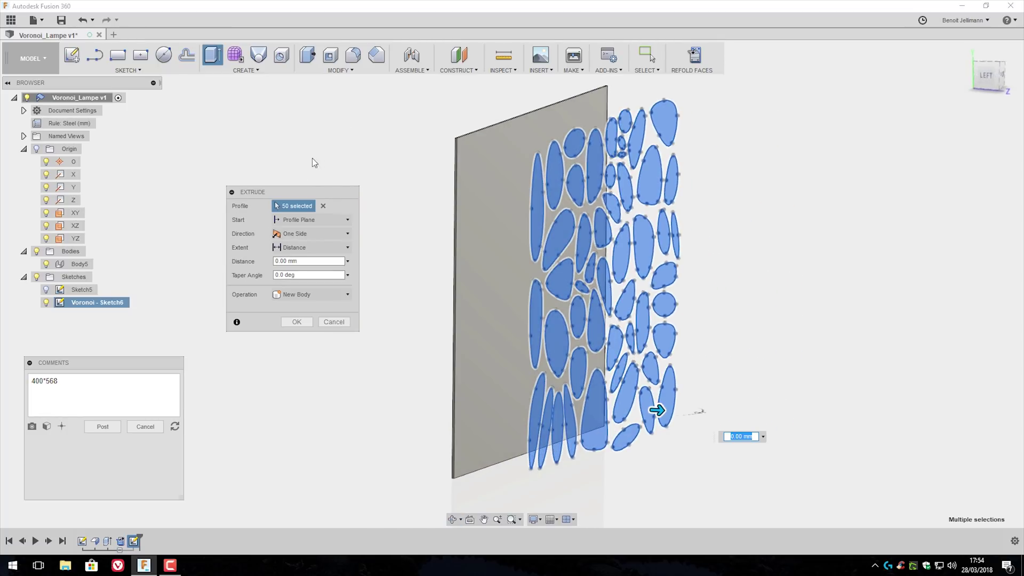
left_click_drag(640, 416, 541, 430)
left_click(296, 335)
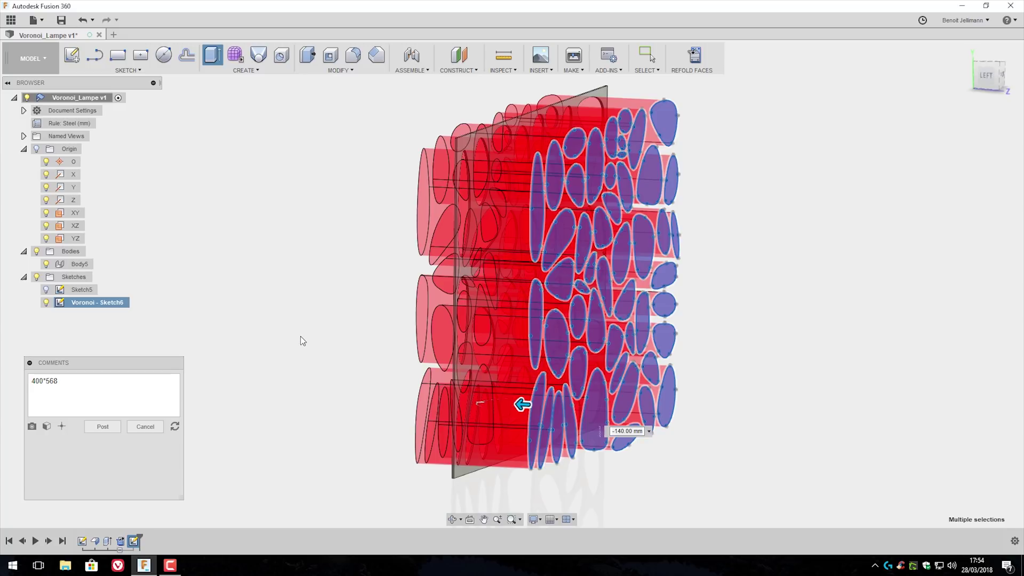
Inspect the cell cutting into the sheet's lower edge and undo the extruded cut, returning to the Voronoi sketch
middle_click_drag(779, 280, 699, 265, "shift")
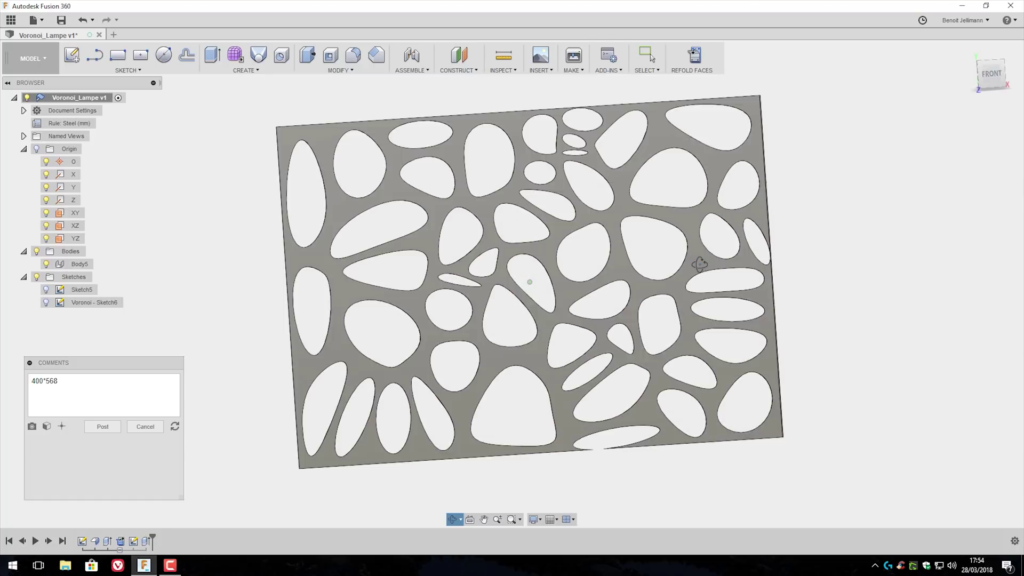
scroll(554, 446, "down", 3)
scroll(557, 447, "up", 7)
scroll(650, 435, "up", 5)
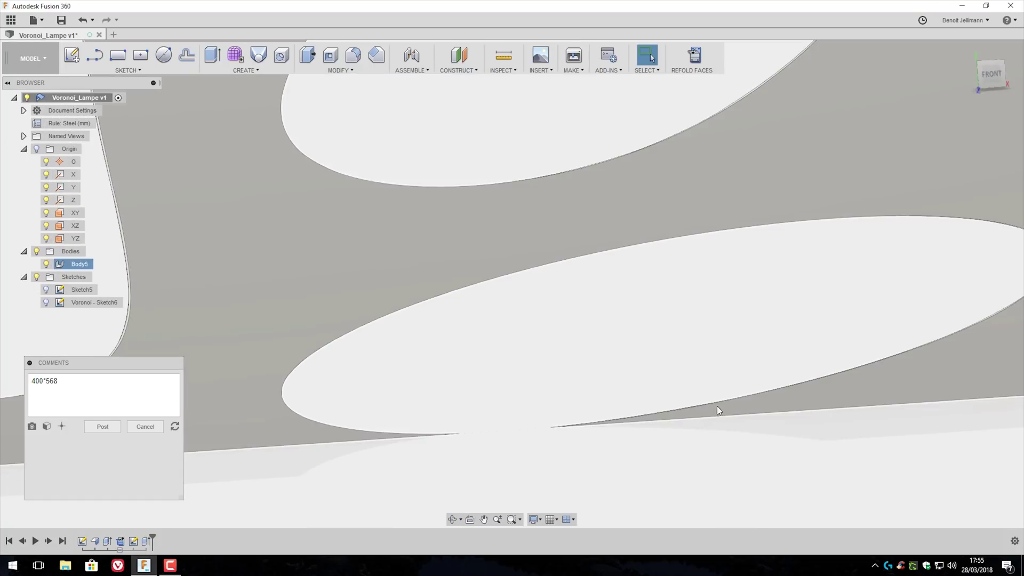
scroll(348, 361, "down", 3)
key("ctrl+z")
key("ctrl+z")
scroll(418, 279, "down", 6)
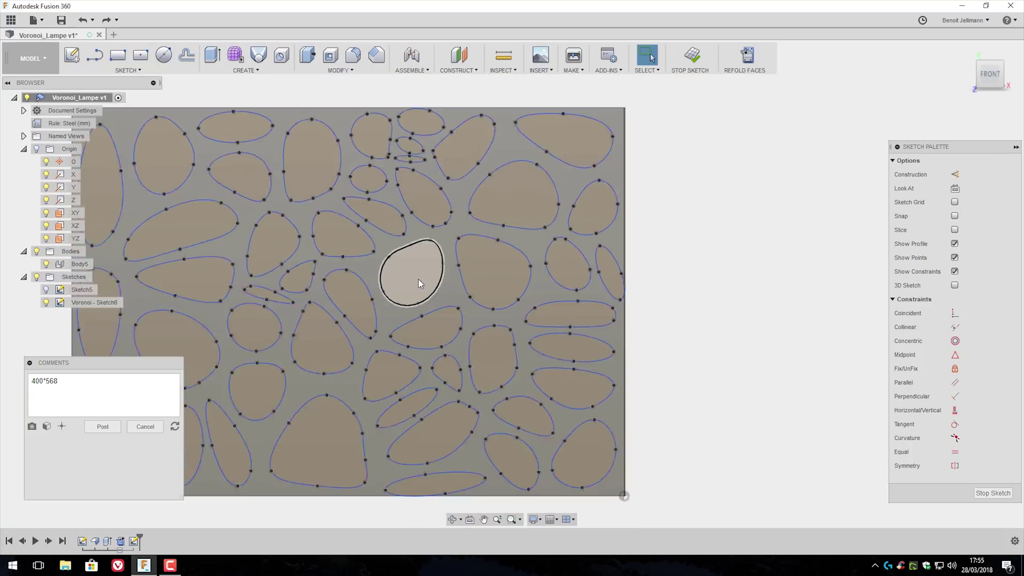
Move the long flat cell at the sheet's lower edge 5 mm inward along Y
scroll(418, 280, "down", 3)
scroll(414, 399, "up", 6)
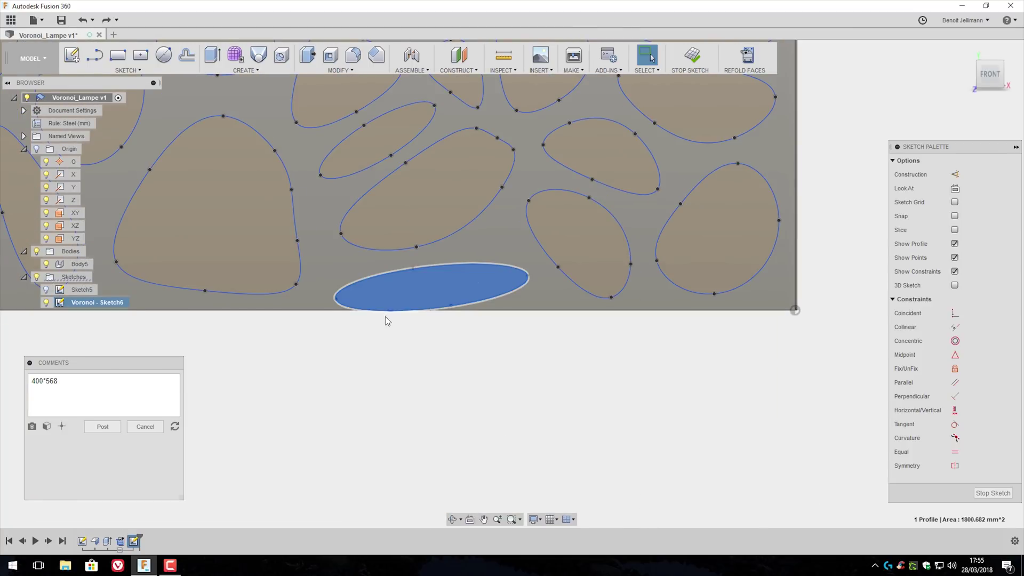
scroll(386, 318, "up", 1)
right_click(423, 274)
left_click(399, 288)
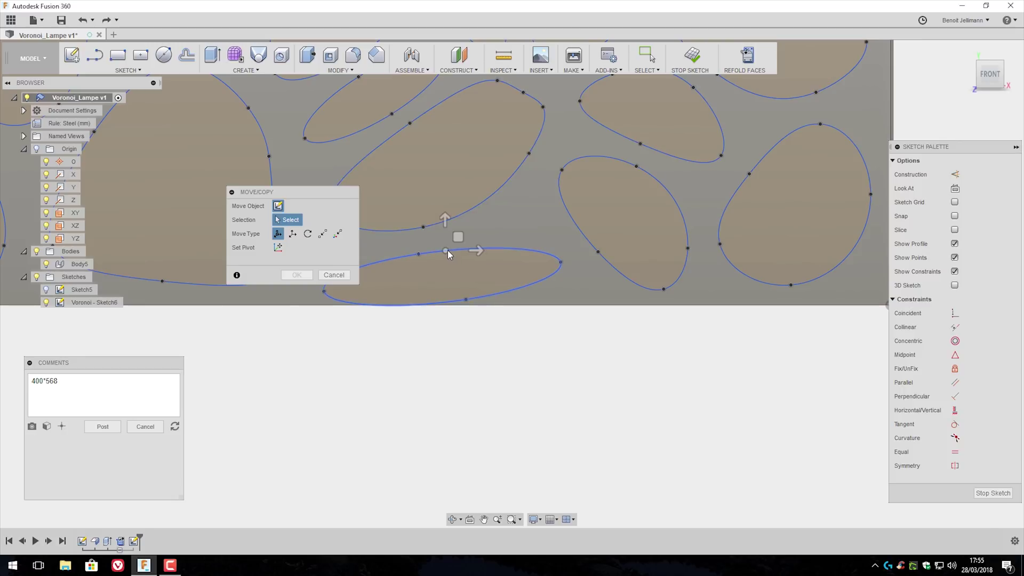
left_click(447, 251)
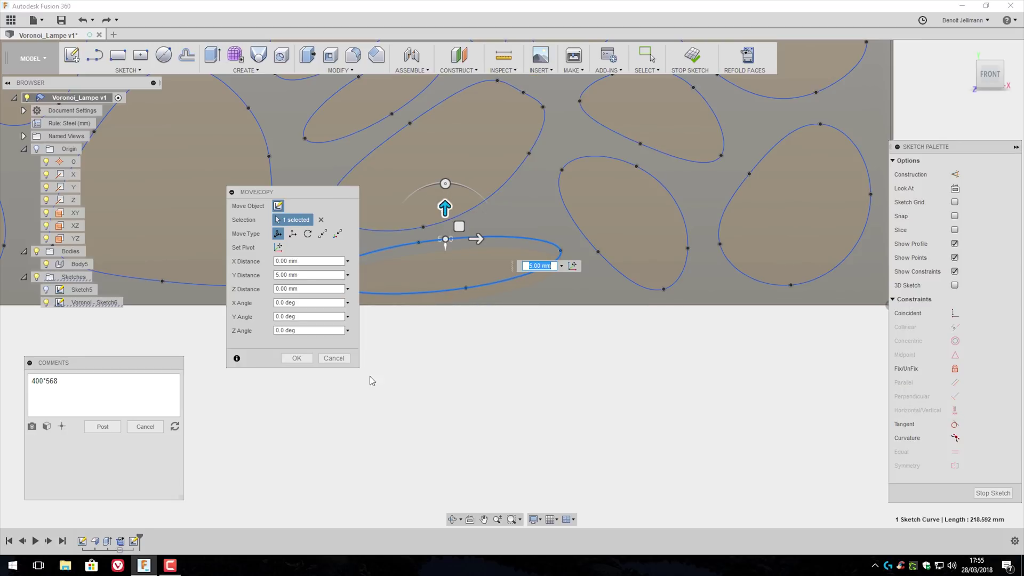
left_click(301, 357)
Examine the cells along the sheet's two short edges for clearance to the border, especially the narrow slanted one
scroll(327, 360, "down", 5)
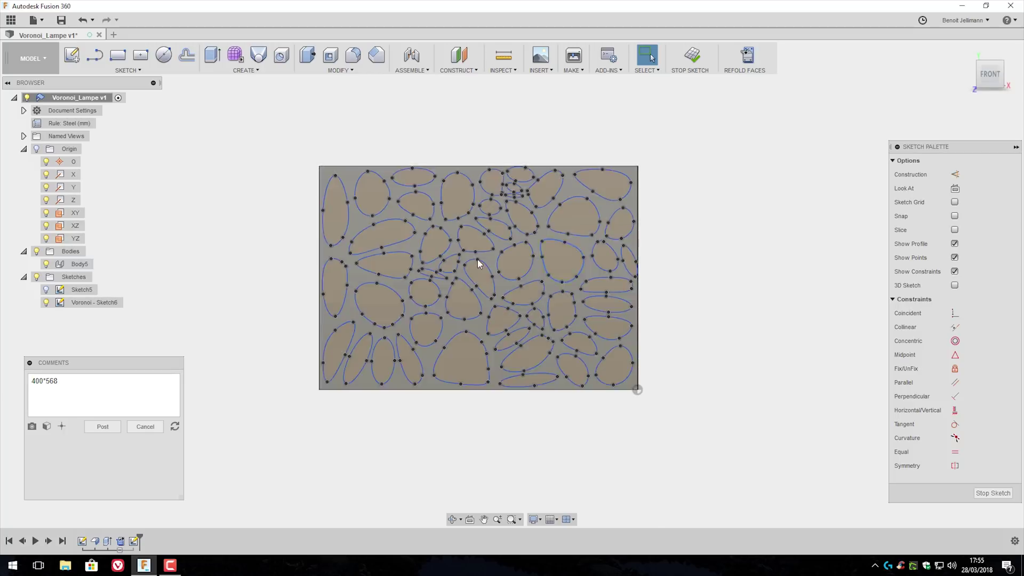
scroll(478, 259, "up", 5)
scroll(624, 292, "down", 5)
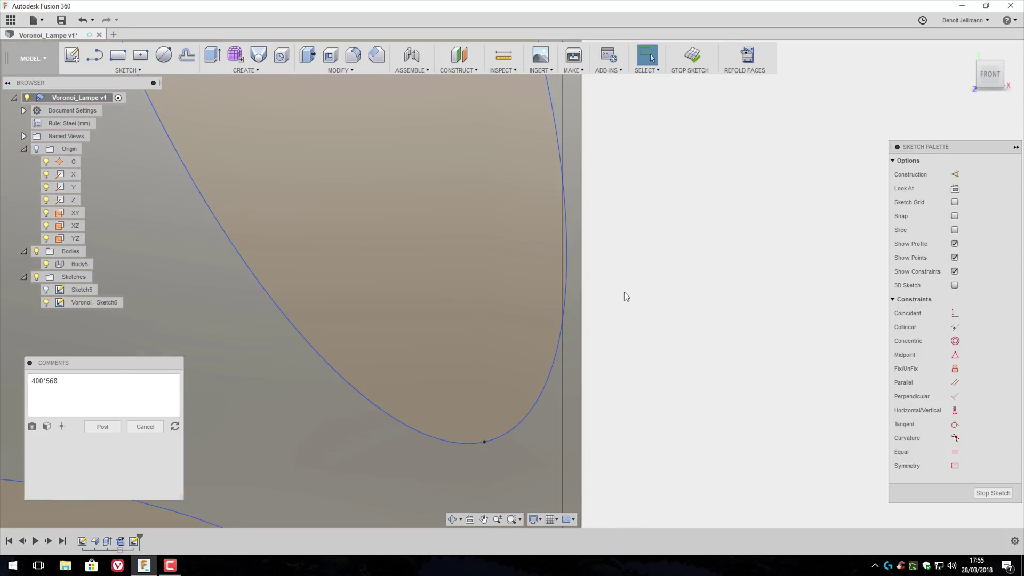
scroll(693, 157, "down", 4)
scroll(469, 226, "up", 5)
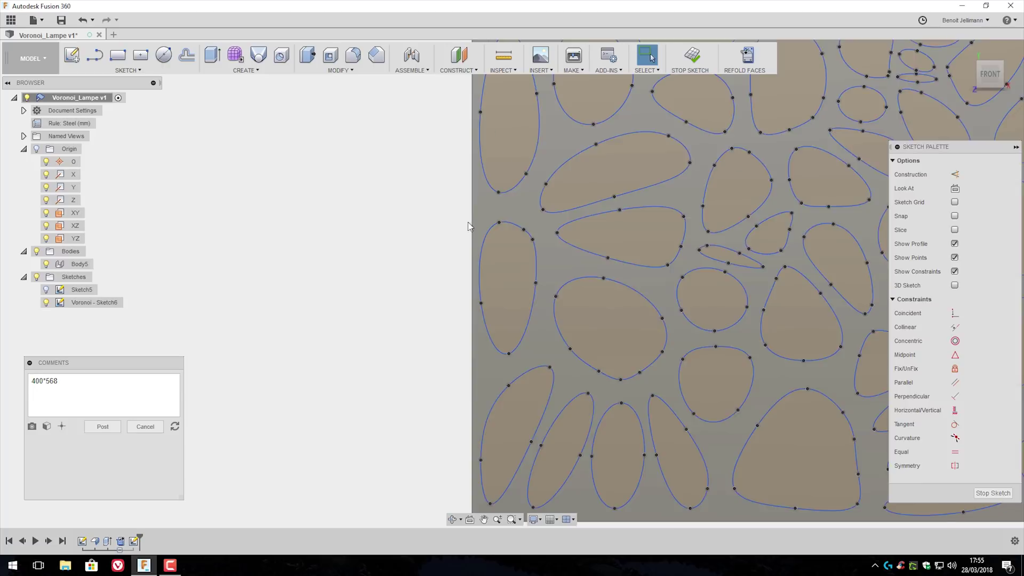
scroll(414, 204, "down", 5)
scroll(775, 239, "up", 4)
scroll(762, 196, "up", 5)
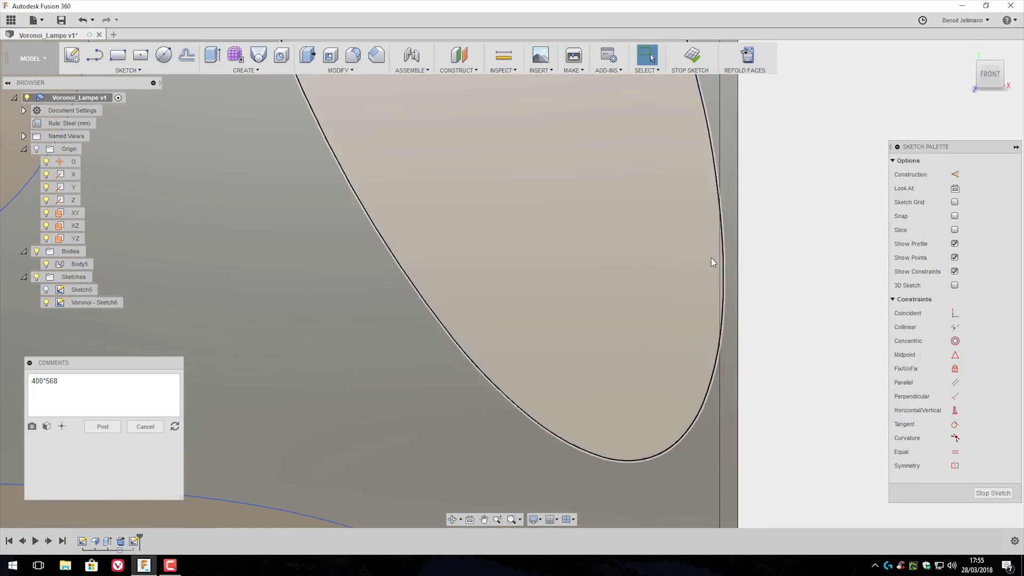
scroll(711, 257, "down", 2)
scroll(736, 233, "down", 6)
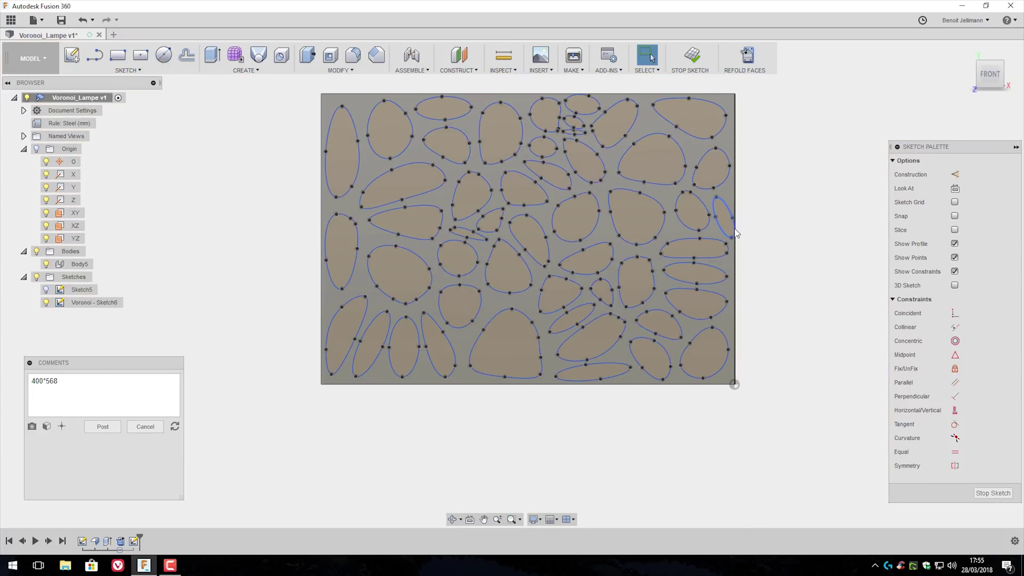
Pull the edge-side points of the narrow slanted cell inward, away from the sheet's short border
scroll(741, 229, "down", 2)
scroll(741, 229, "up", 7)
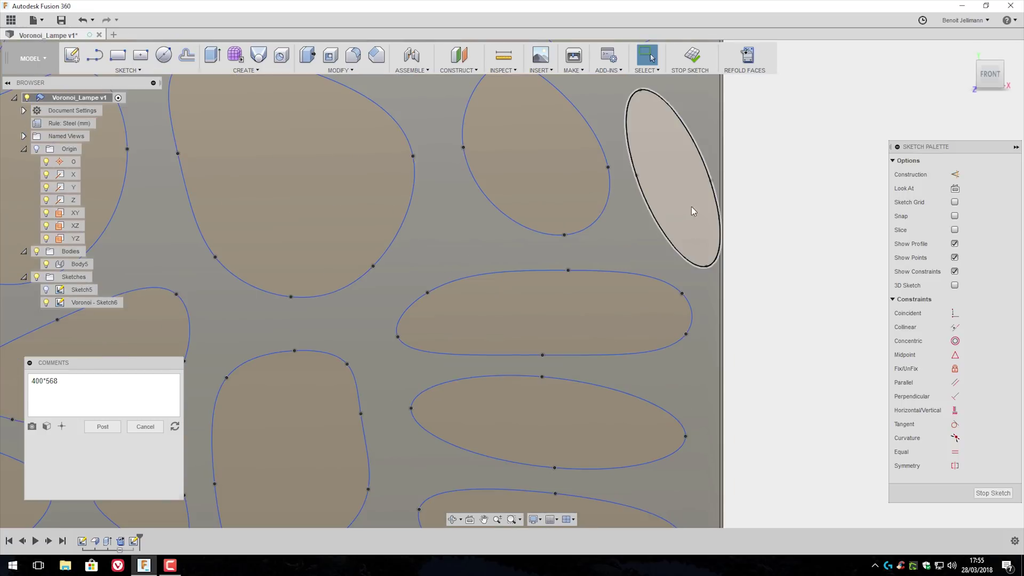
left_click(692, 209)
left_click_drag(705, 267, 696, 266)
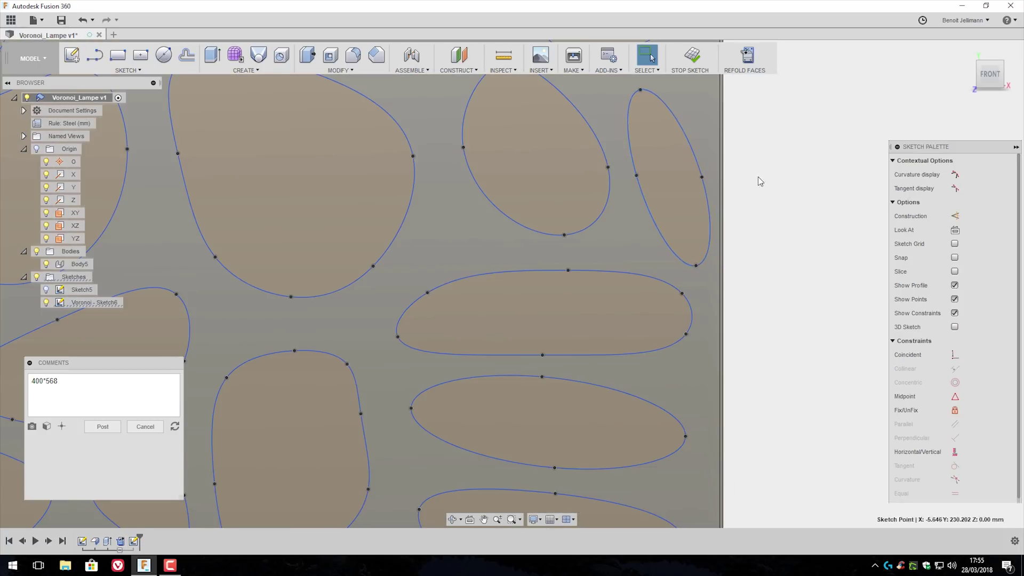
scroll(759, 182, "down", 5)
left_click_drag(439, 99, 428, 128)
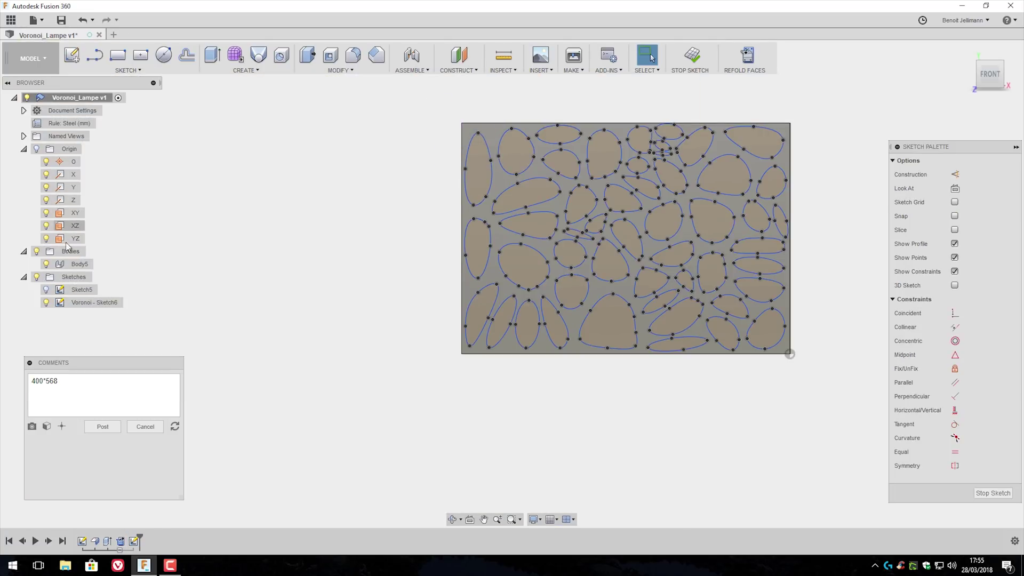
Select all 50 cell profiles with the sheet body temporarily hidden and extrude them -250 mm as a cut
left_click(46, 264)
left_click_drag(398, 97, 837, 393)
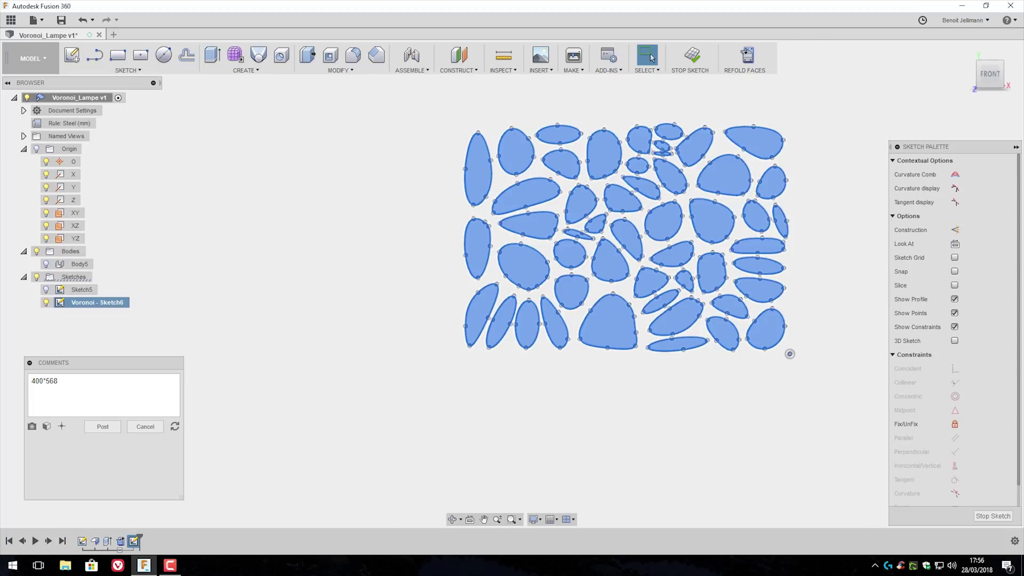
left_click(46, 264)
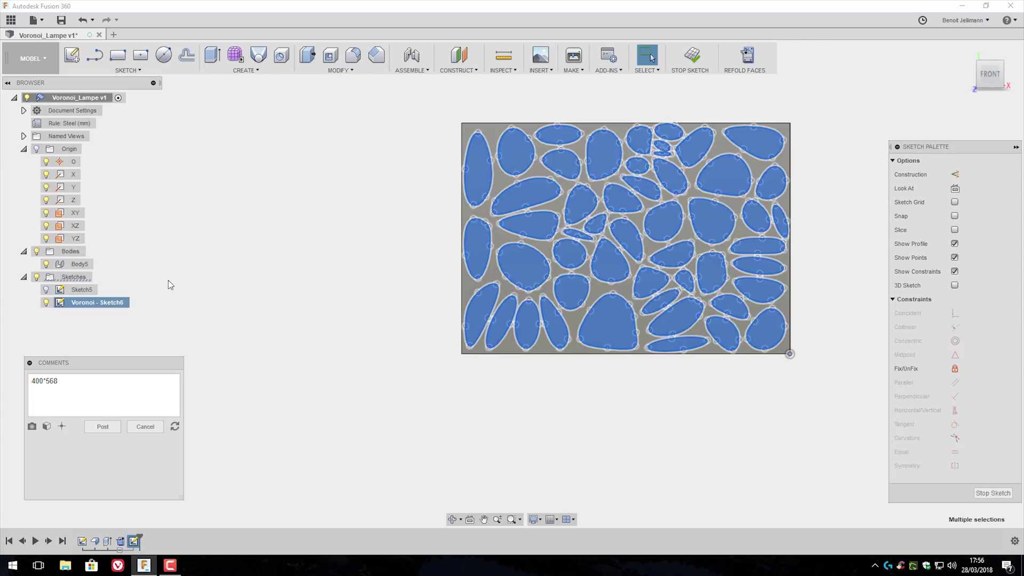
key("e")
middle_click_drag(434, 270, 625, 231, "shift")
left_click_drag(673, 223, 537, 193)
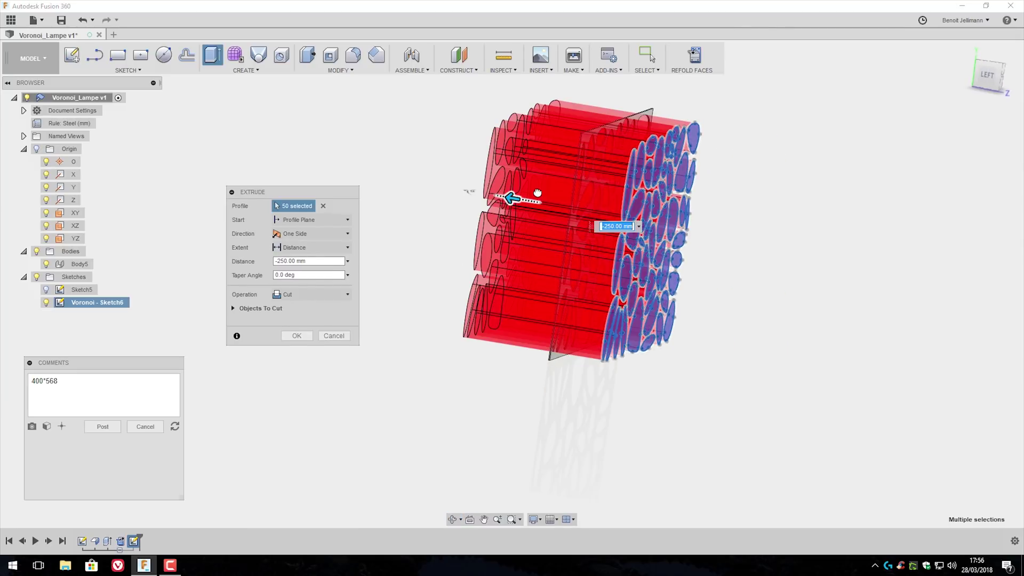
left_click(293, 335)
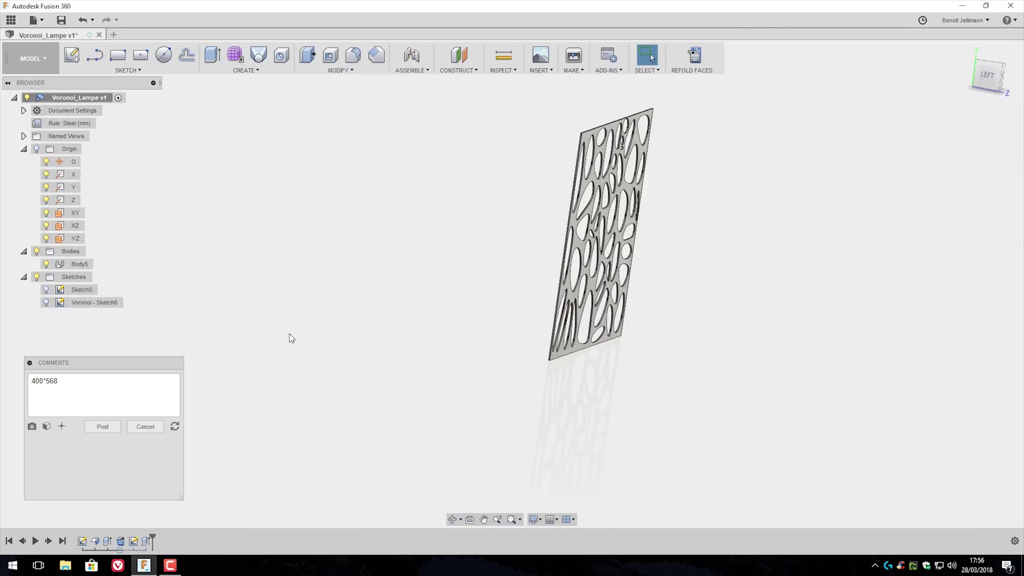
Check the perforated flat sheet and refold it into a cylinder
middle_click_drag(820, 189, 763, 192, "shift")
scroll(633, 231, "down", 2)
scroll(635, 233, "up", 3)
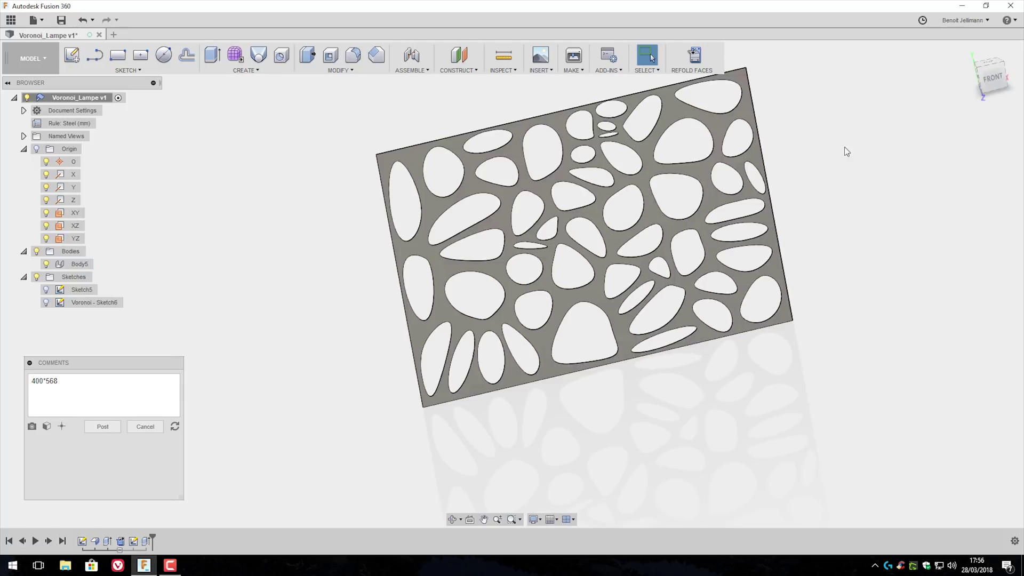
middle_click_drag(240, 145, 394, 120, "shift")
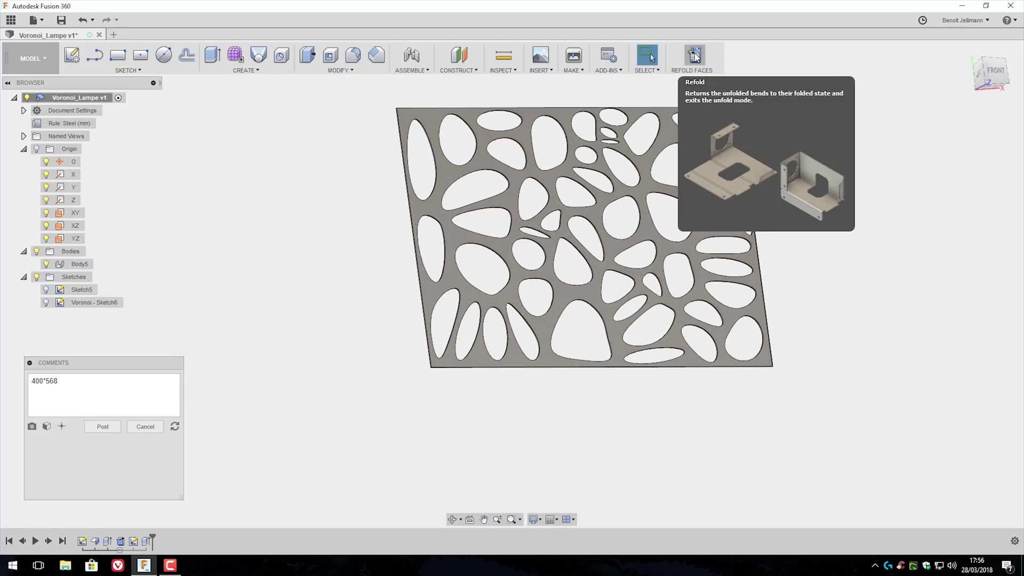
left_click(696, 58)
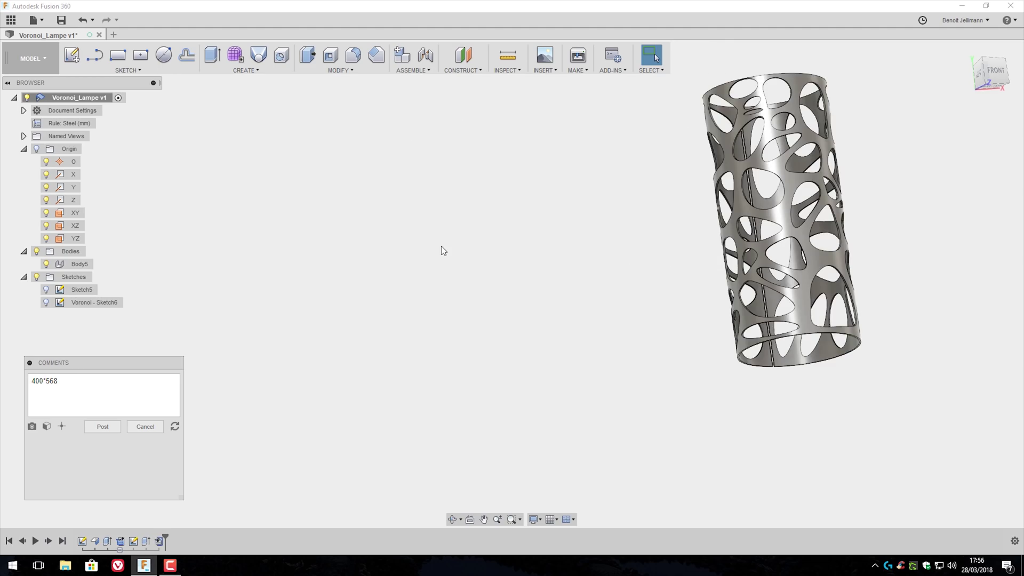
Inspect the refolded cylinder's pattern and slit from all around, and undo back to the blank unfolded sheet without a Voronoi sketch
middle_click_drag(443, 250, 421, 171, "shift")
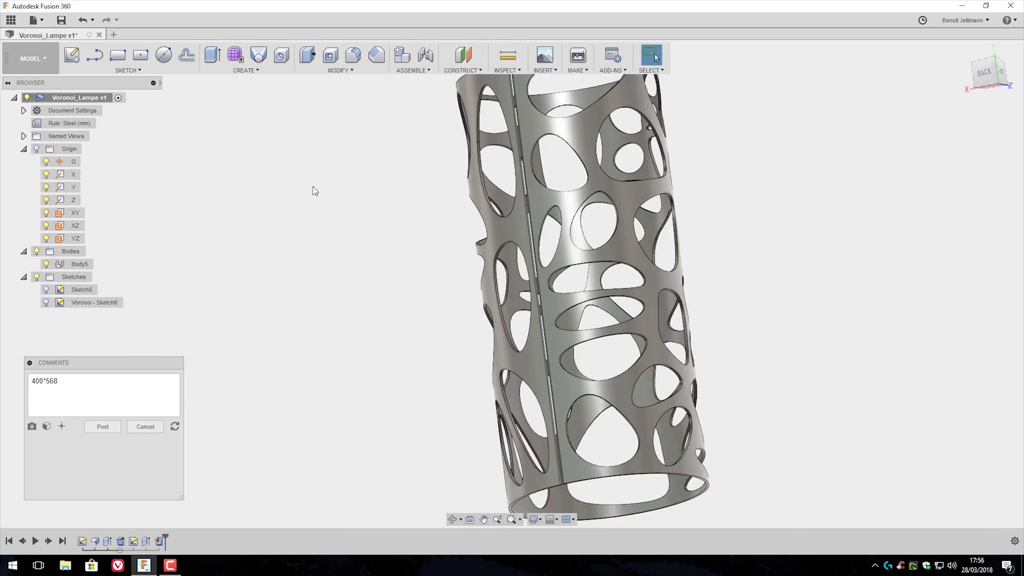
middle_click_drag(315, 191, 322, 204, "shift")
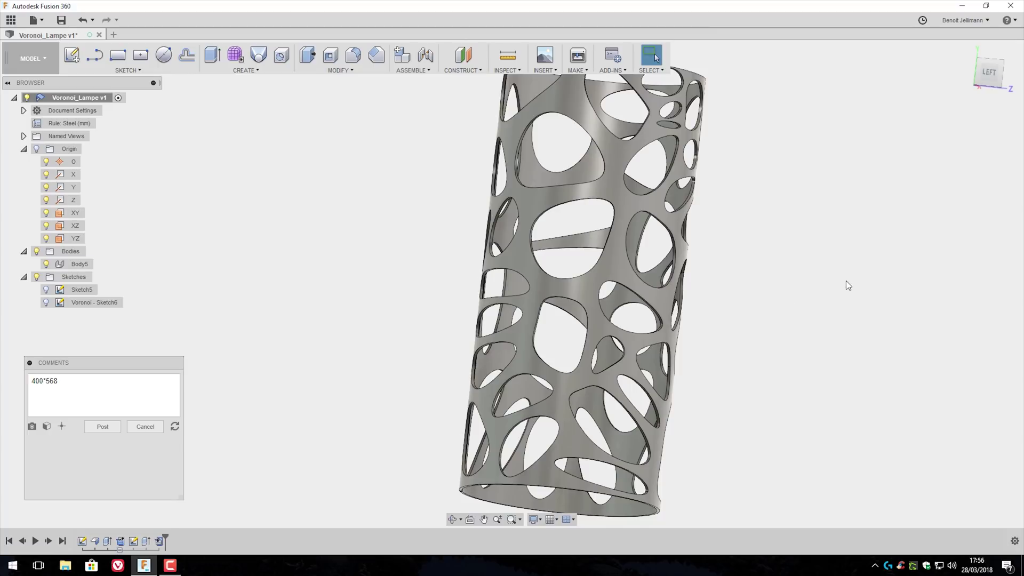
middle_click_drag(845, 285, 418, 158, "shift")
middle_click_drag(776, 237, 715, 222, "shift")
key("ctrl+z")
key("ctrl+z")
key("ctrl+z")
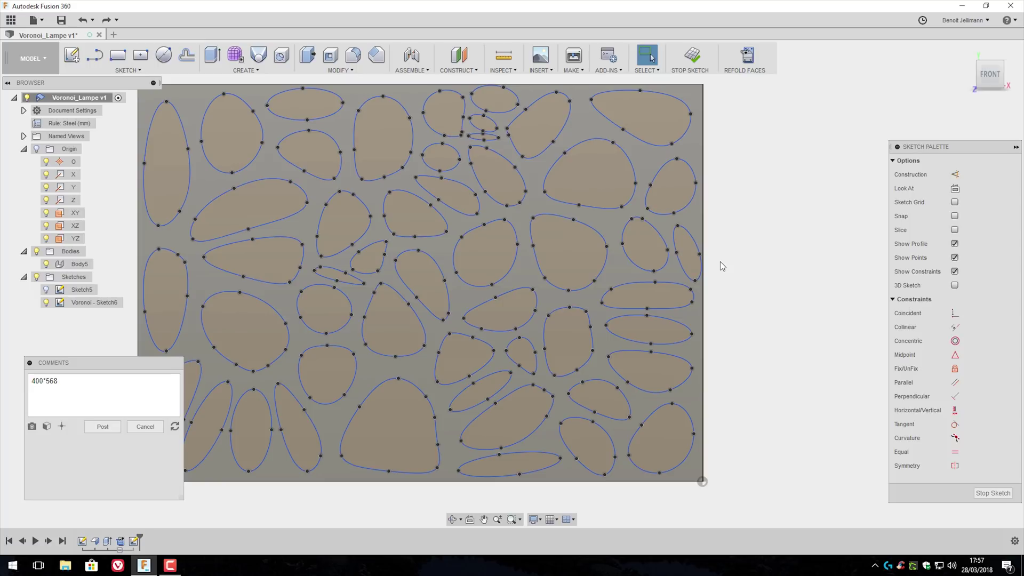
key("ctrl+z")
Generate a curved Voronoi sketch with 100 cells and undo it
middle_click_drag(478, 293, 512, 292)
left_click(246, 70)
left_click(256, 354)
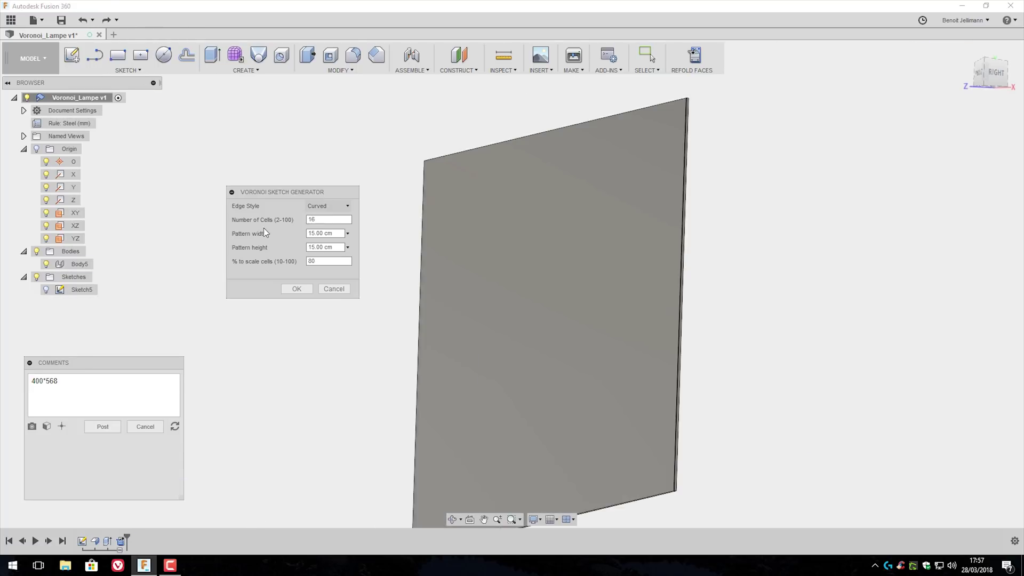
key("BackSpace")
type("00")
mouse_move(336, 247)
left_mouse_down()
mouse_move(304, 247)
mouse_move(304, 233)
left_mouse_up()
left_click(296, 288)
key("ctrl+z")
scroll(421, 321, "down", 8)
scroll(418, 361, "up", 8)
Generate another Voronoi sketch beside the unfolded sheet
left_click(246, 70)
left_click(256, 354)
left_click(297, 289)
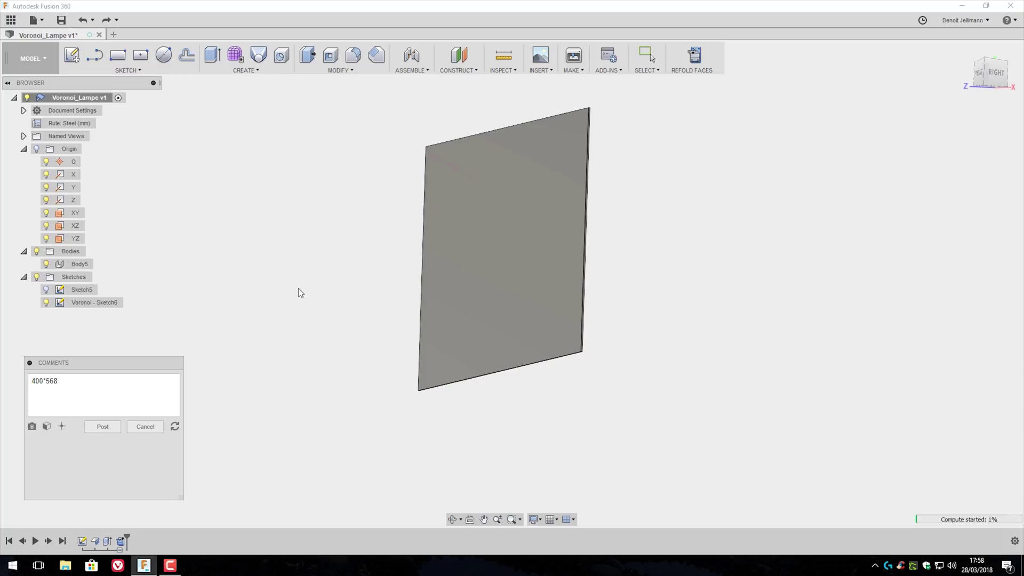
scroll(480, 299, "down", 4)
middle_click_drag(469, 309, 576, 314, "shift")
Open the Voronoi sketch for editing, select all its objects and move them -570 mm along X onto the sheet
left_click(45, 265)
double_click(60, 302)
left_click(45, 264)
mouse_move(442, 154)
left_mouse_down()
mouse_move(699, 347)
mouse_move(505, 350)
mouse_move(297, 198)
mouse_move(656, 174)
left_mouse_up()
key("m")
scroll(299, 170, "up", 4)
scroll(220, 357, "up", 6)
left_click_drag(372, 332, 389, 332)
scroll(243, 307, "down", 5)
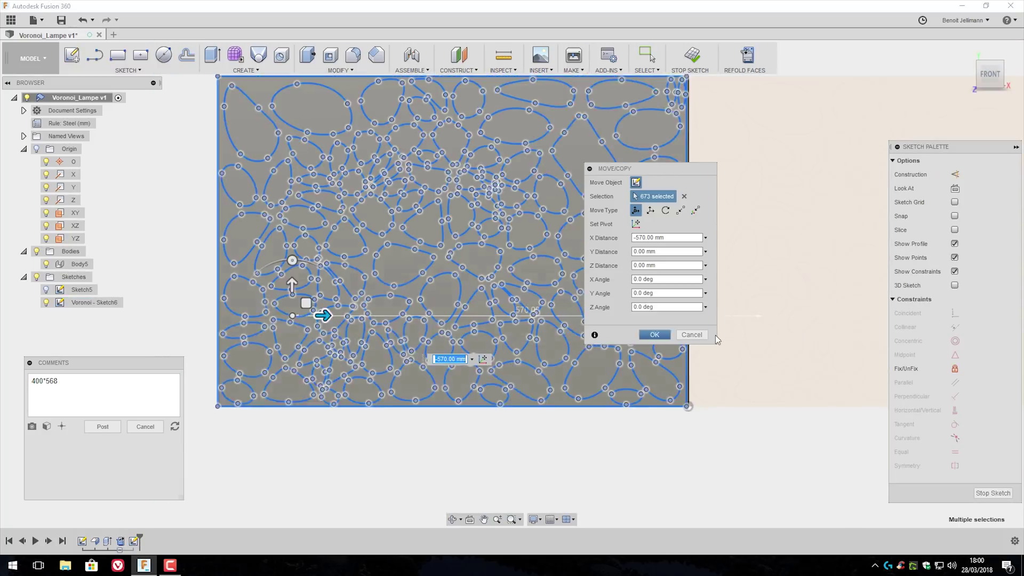
left_click(654, 335)
Select the denser pattern's cell profiles with the sheet body temporarily hidden and cut them through the sheet with an extrusion
scroll(574, 183, "up", 5)
scroll(590, 241, "down", 6)
scroll(512, 464, "up", 4)
left_click(45, 264)
left_click_drag(302, 126, 855, 489)
left_click(46, 264)
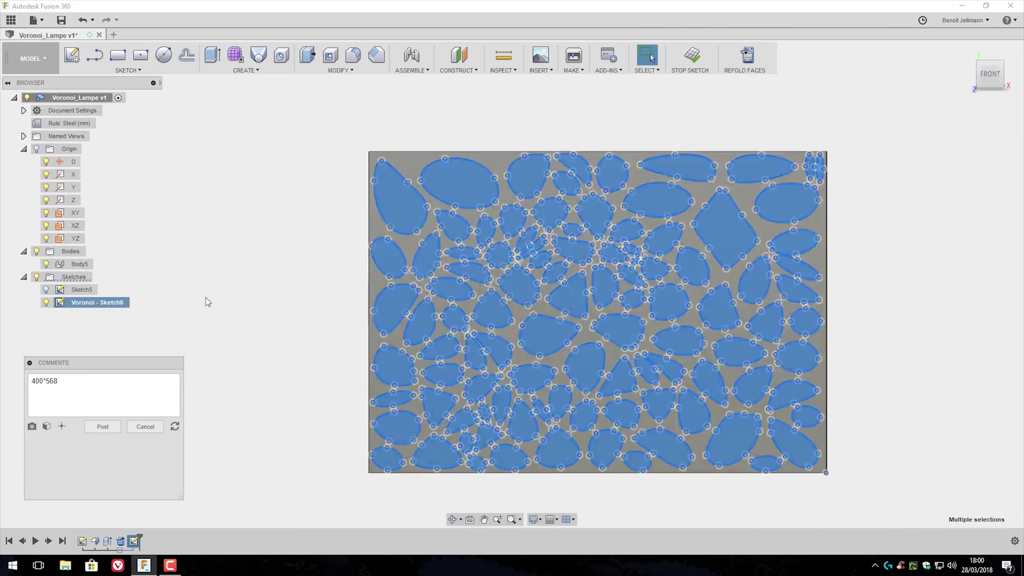
key("e")
middle_click_drag(480, 298, 613, 291, "shift")
left_click_drag(667, 227, 510, 222)
left_click(306, 306)
Refold the densely perforated sheet and undo back to the blank unfolded sheet
left_click(695, 55)
key("ctrl+z")
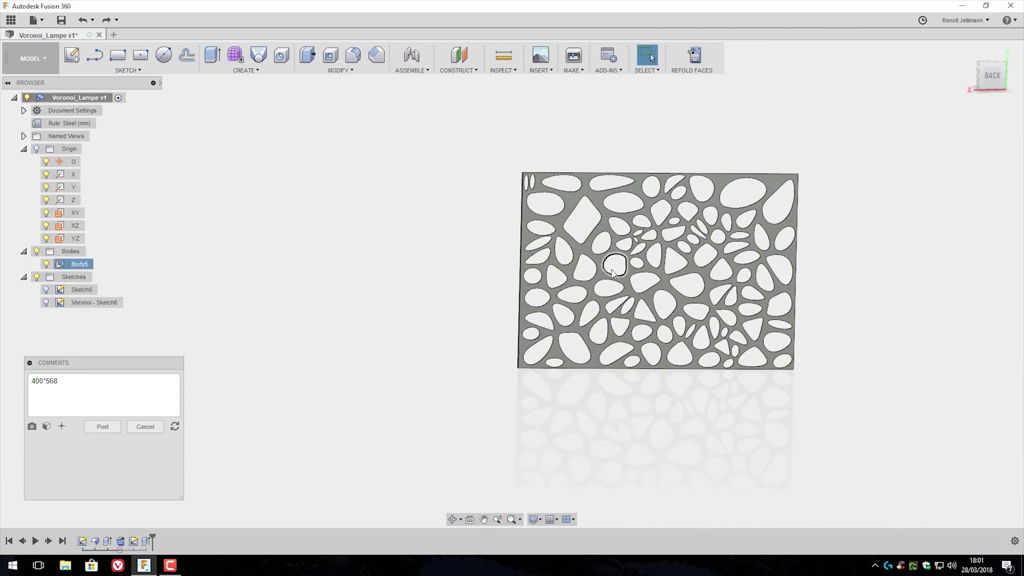
Generate a curved Voronoi sketch with 100 cells, a pattern width of 56.80 cm and a height of 40.00 cm
left_click(245, 70)
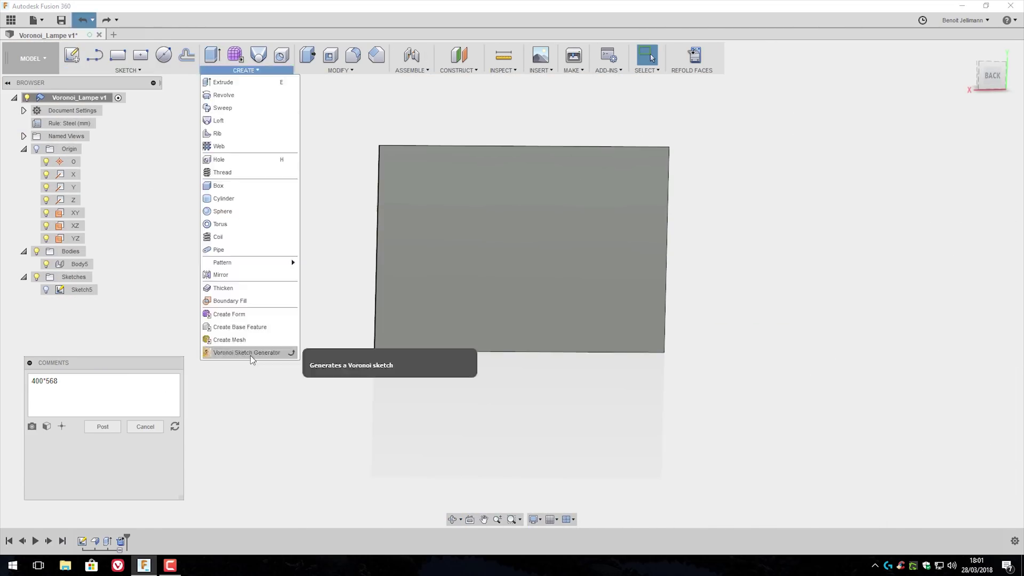
left_click(246, 352)
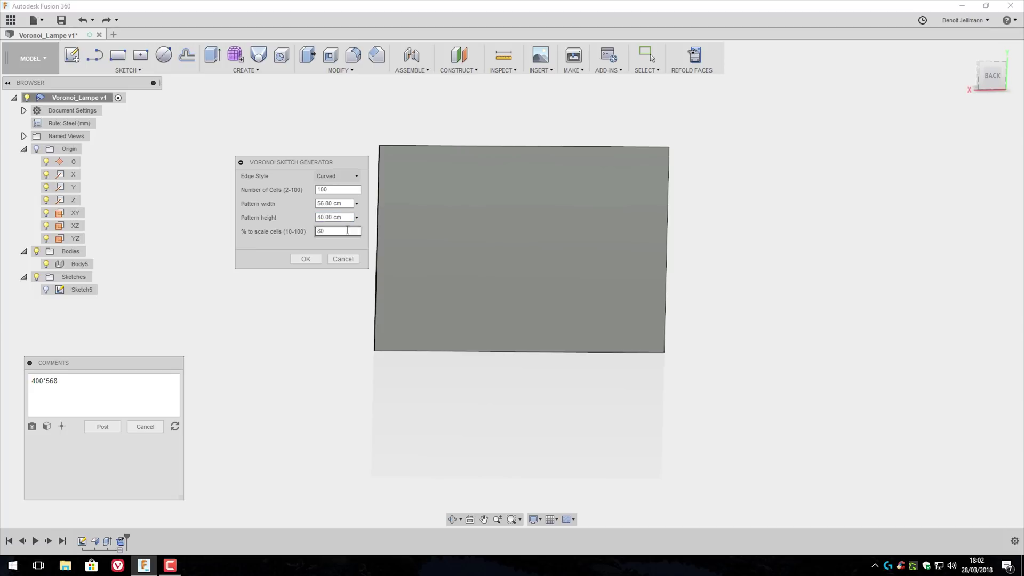
left_click(306, 259)
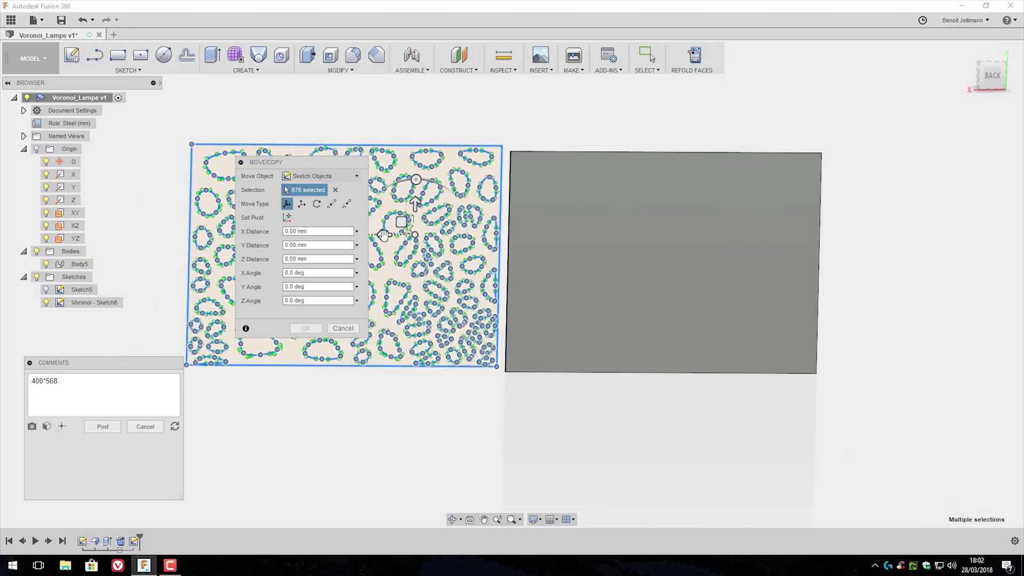
Move all the Voronoi sketch objects along X onto the sheet, and hide the sheet body
left_click_drag(384, 234, 699, 235)
scroll(805, 217, "up", 8)
scroll(789, 217, "down", 8)
left_click(305, 328)
left_click(94, 303)
left_click(46, 264)
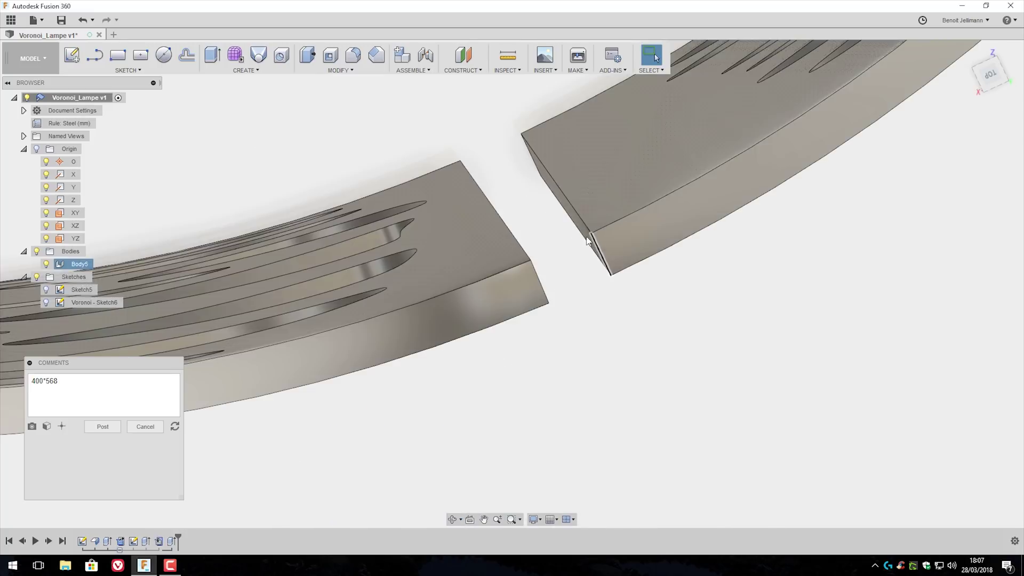
Start a sketch on the refolded cylinder's end face and draw a 180 mm circle from its centre to the slit's inner corner
scroll(588, 239, "down", 5)
left_click(605, 242)
left_click(73, 55)
scroll(552, 155, "down", 4)
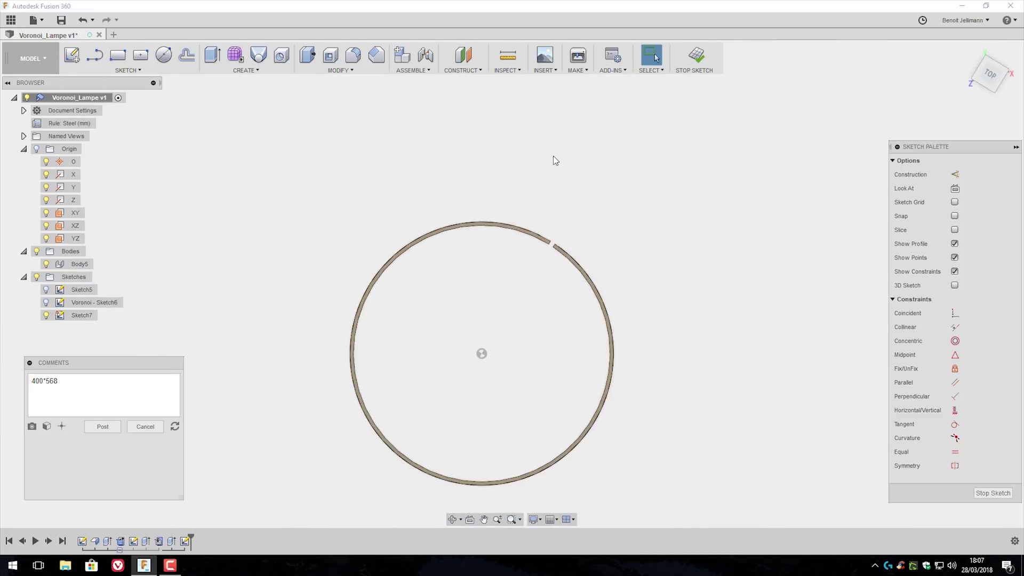
scroll(517, 383, "up", 3)
left_click(164, 55)
left_click(457, 332)
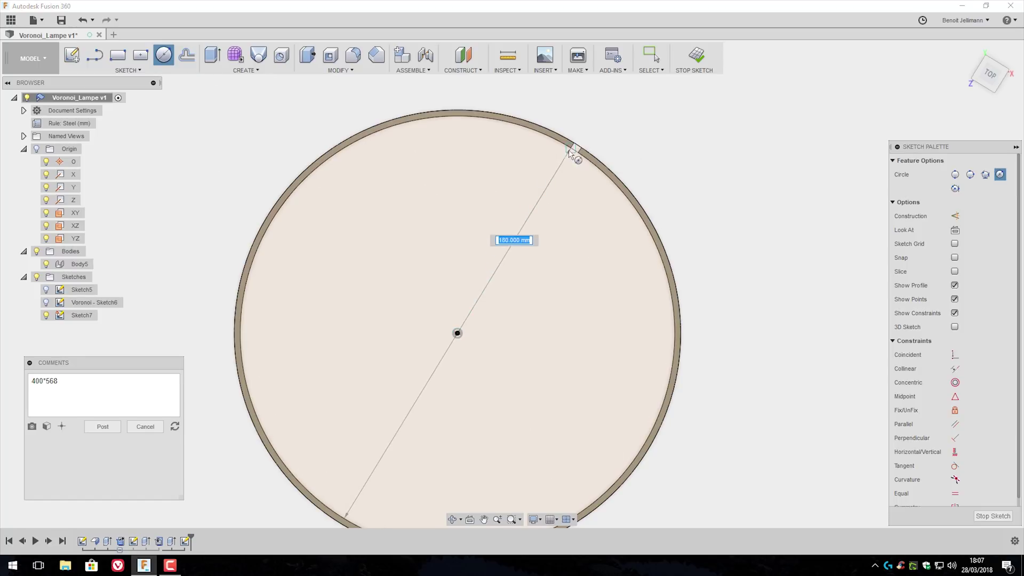
scroll(577, 148, "up", 10)
Close off the slit gap with sketch lines and extrude the enclosed profile -400 mm, joined to the cylinder
key("l")
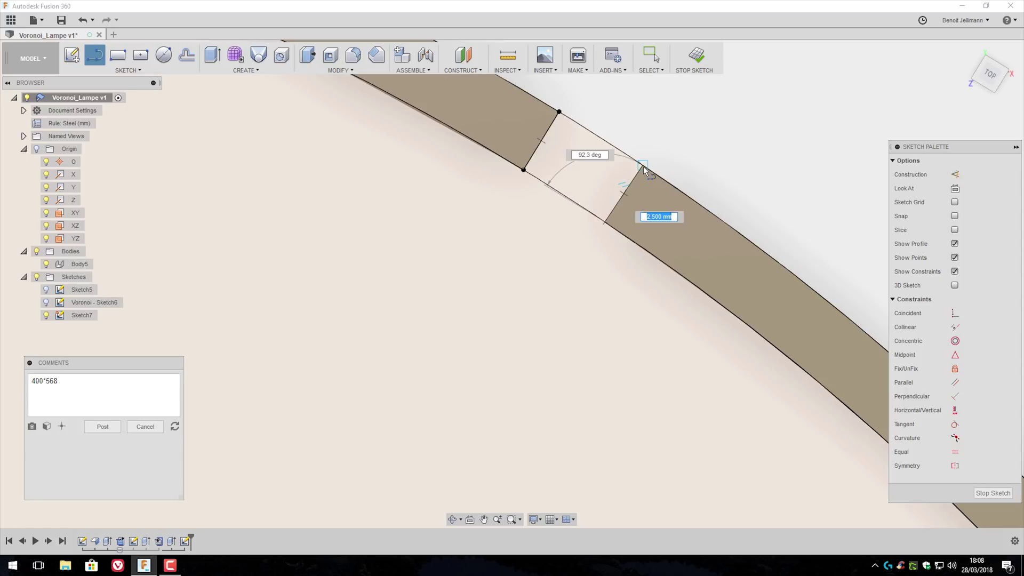
left_click(576, 173)
key("e")
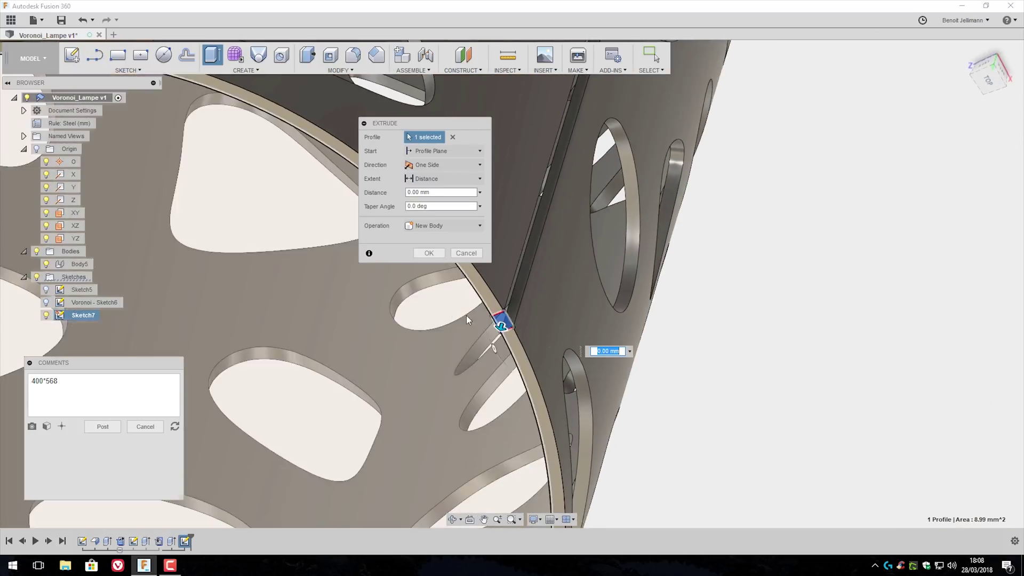
scroll(503, 349, "down", 6)
left_click_drag(502, 348, 593, 147)
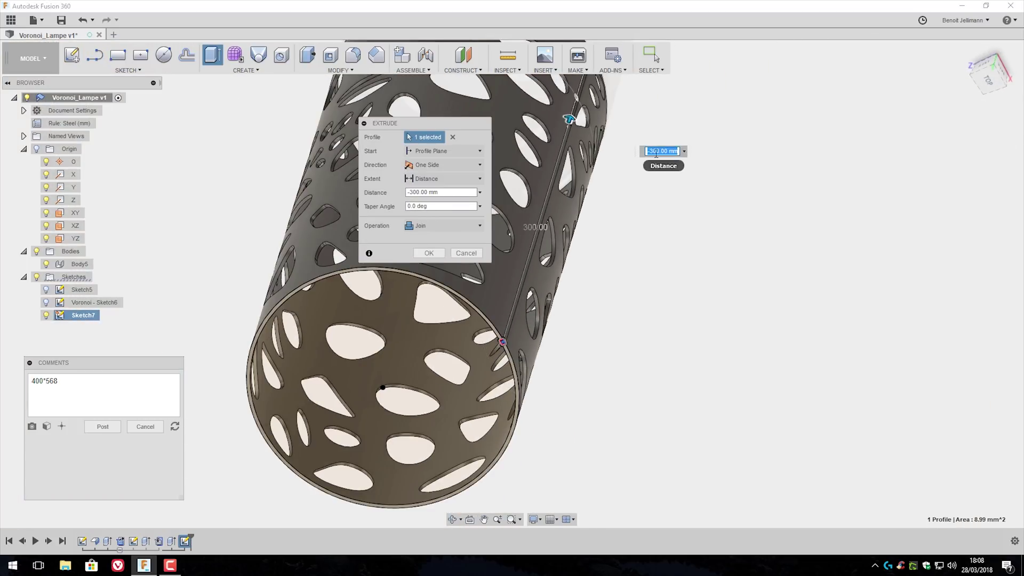
key("BackSpace")
type("4")
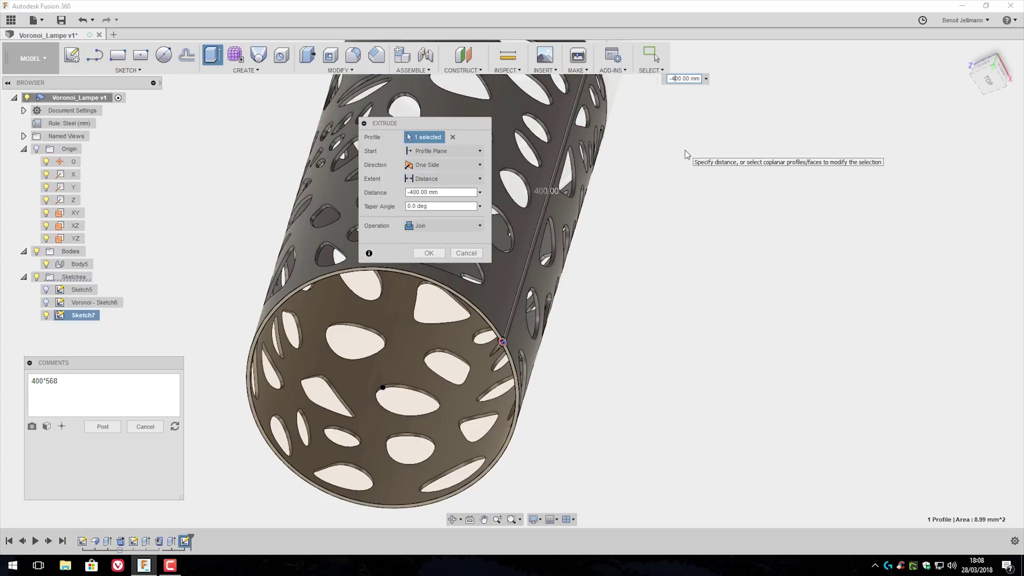
left_click(436, 253)
Check the filled seam along the cylinder and collapse the Origin and Sketches folders in the browser tree
middle_click_drag(480, 247, 493, 156, "shift")
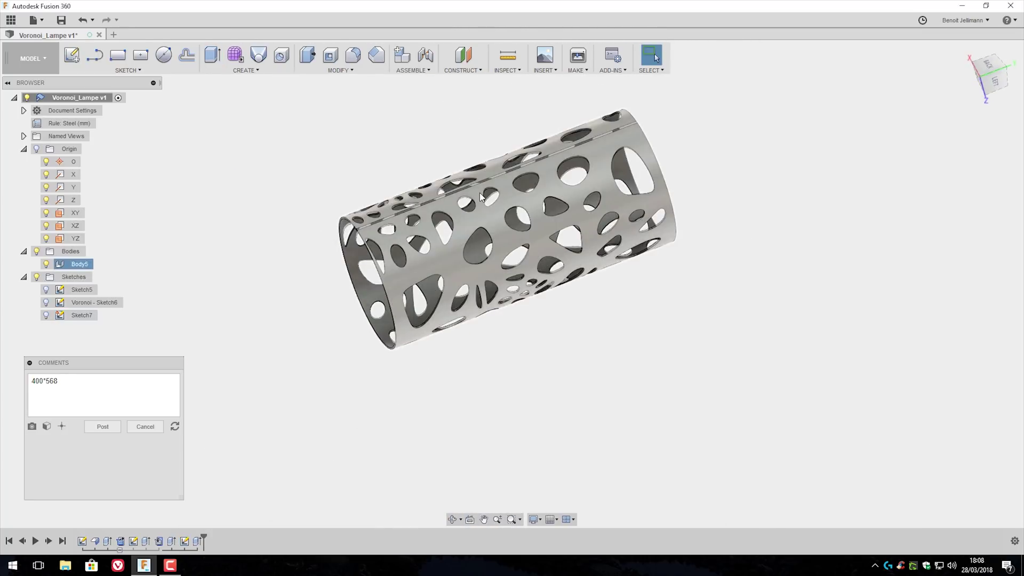
middle_click_drag(605, 170, 642, 130, "shift")
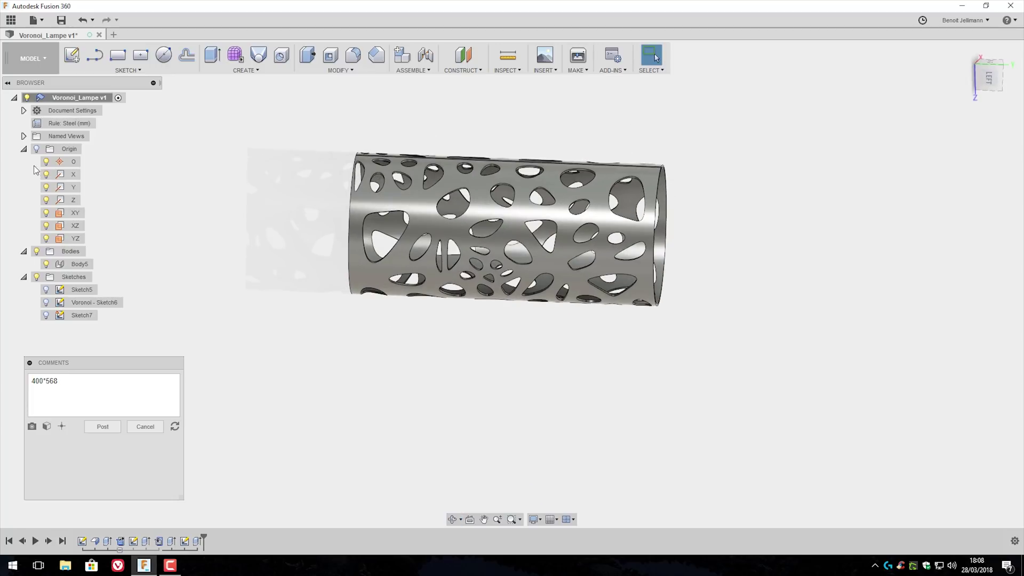
left_click(23, 149)
left_click(24, 187)
mouse_move(704, 166)
middle_mouse_down("shift")
mouse_move(713, 176)
mouse_move(695, 336)
mouse_move(657, 211)
mouse_move(699, 222)
mouse_move(575, 228)
mouse_move(606, 270)
mouse_move(581, 232)
mouse_move(565, 315)
mouse_move(565, 300)
middle_mouse_up("shift")
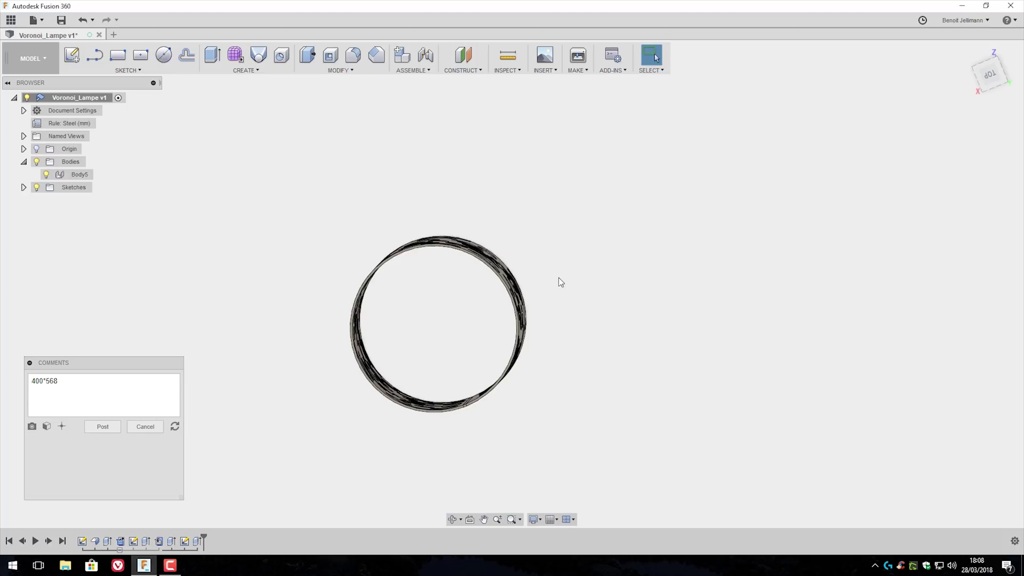
Examine the perforated cylinder from its open end, including the rim and the cell walls up close
scroll(517, 324, "down", 3)
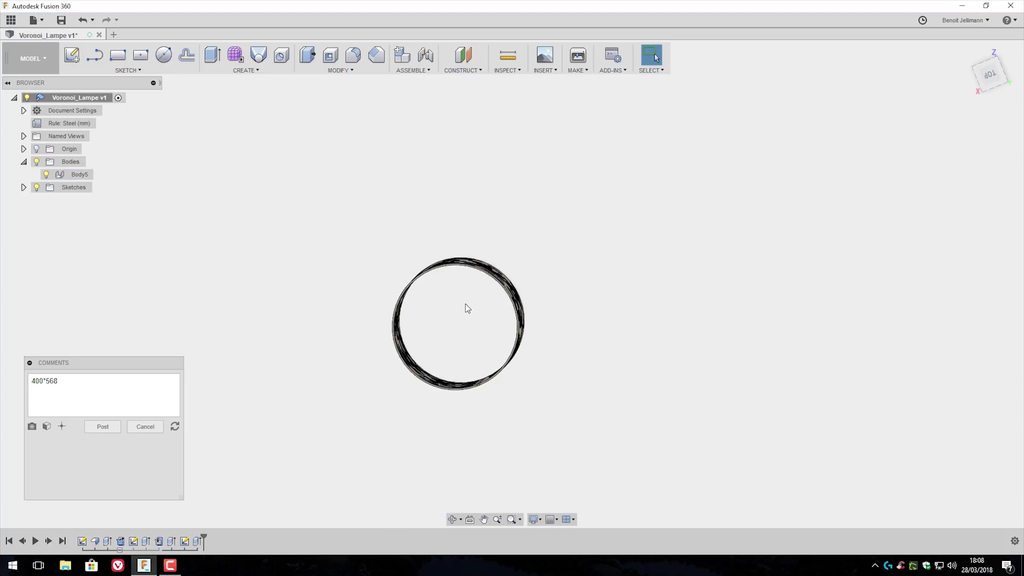
middle_click_drag(466, 306, 391, 226, "shift")
scroll(435, 305, "up", 4)
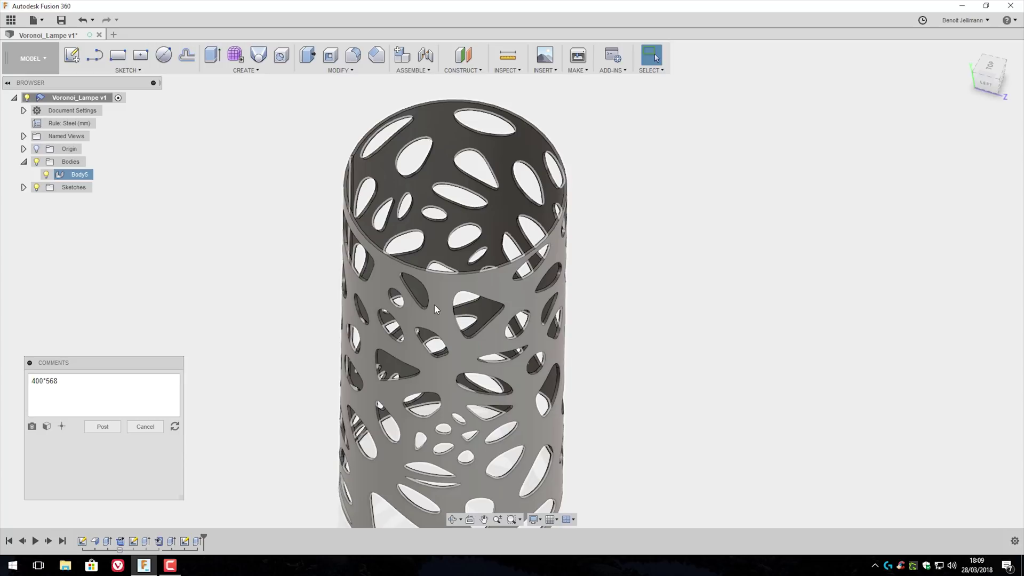
scroll(435, 305, "down", 3)
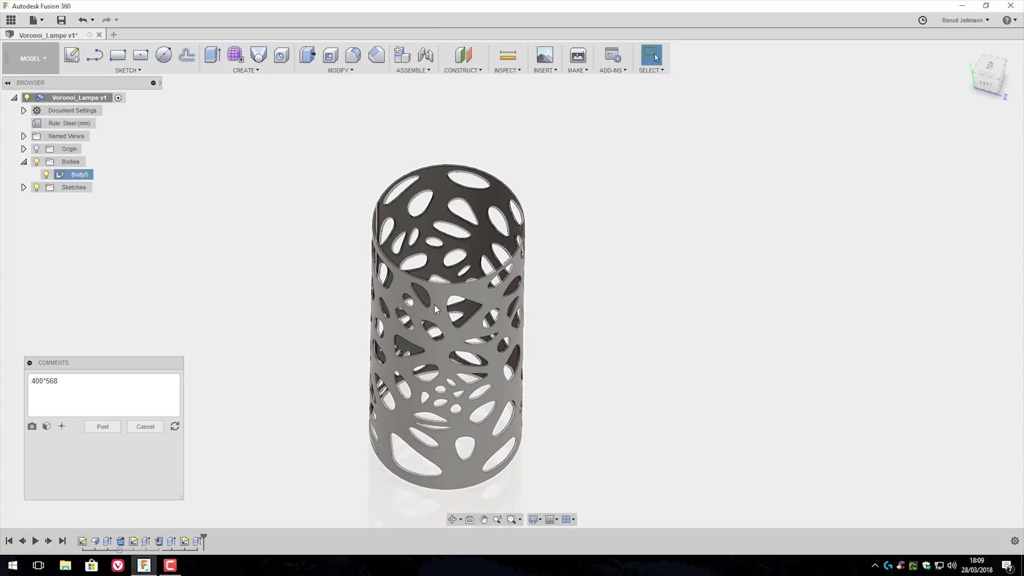
scroll(434, 305, "up", 3)
middle_click_drag(448, 281, 470, 262, "shift")
scroll(431, 264, "up", 5)
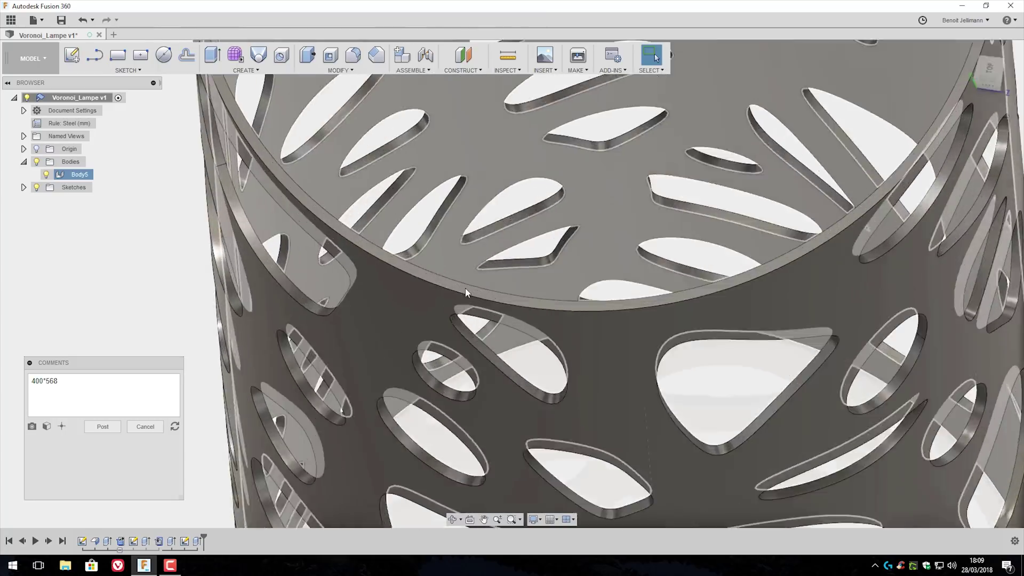
Start a sketch on the cylinder's end face and run a line about 185 mm long from the filled seam's outer edge across the ring
left_click(457, 288)
left_click(72, 56)
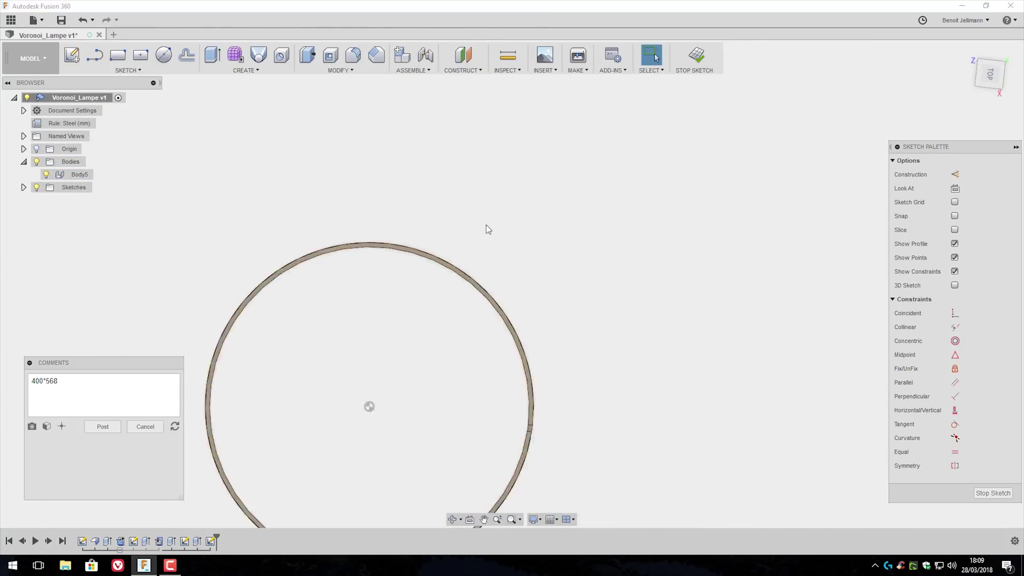
scroll(653, 353, "down", 2)
scroll(657, 353, "up", 1)
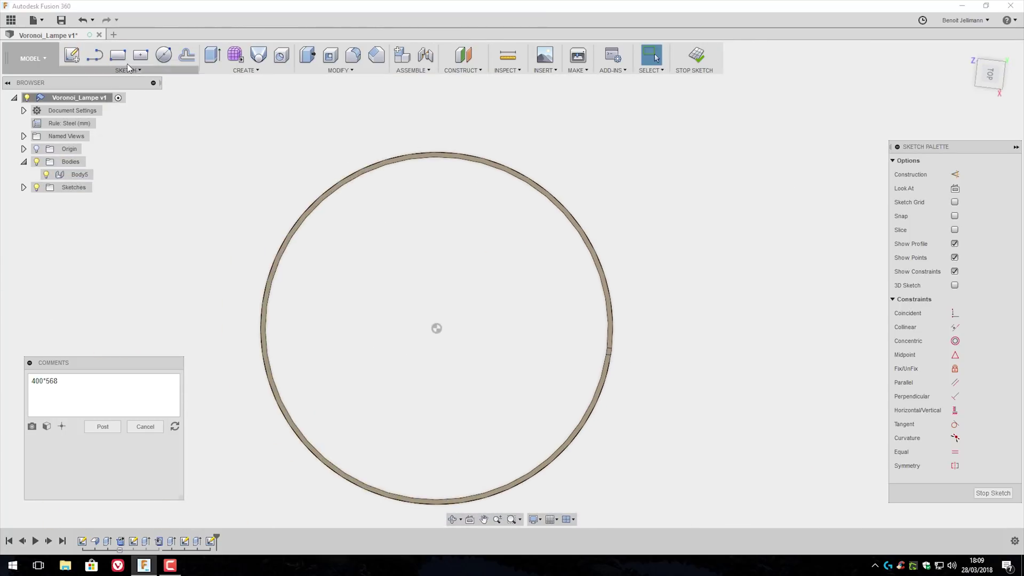
scroll(612, 355, "up", 5)
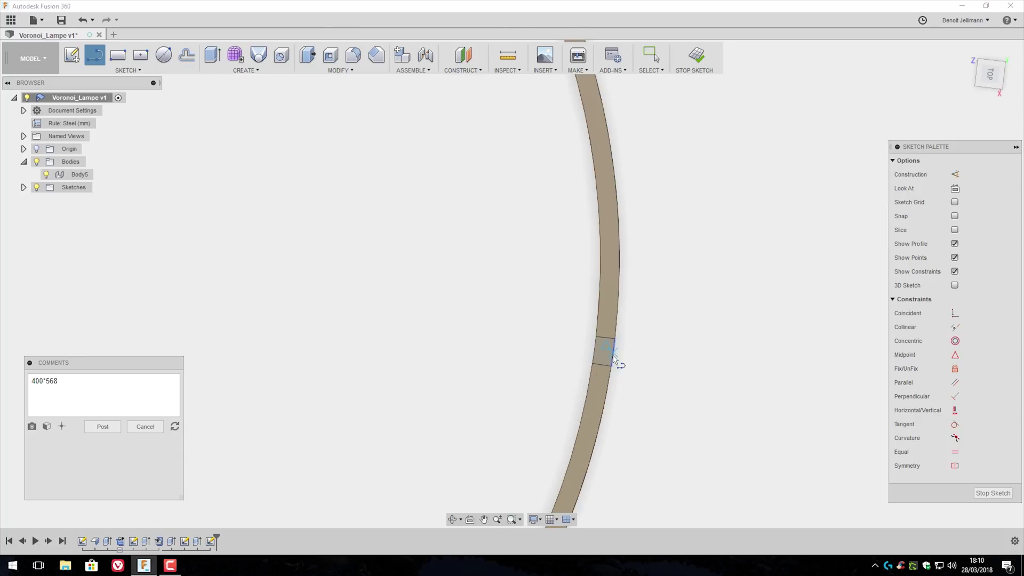
left_click(613, 358)
scroll(153, 285, "down", 5)
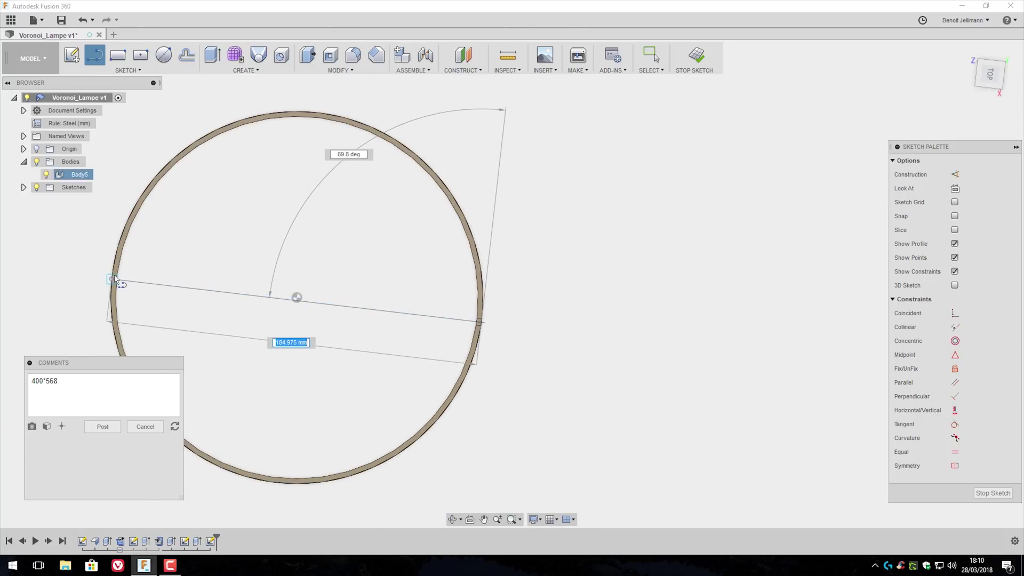
scroll(379, 319, "down", 3)
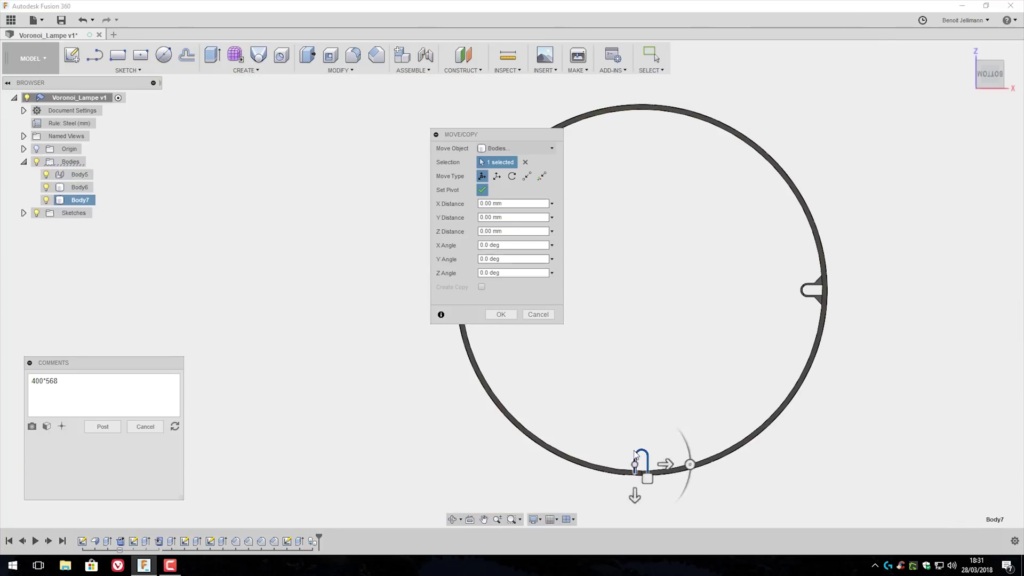
Set the move pivot for the copied U-shaped clip at the ring's centre and rotate the copy -120 degrees about Z
left_click(636, 454)
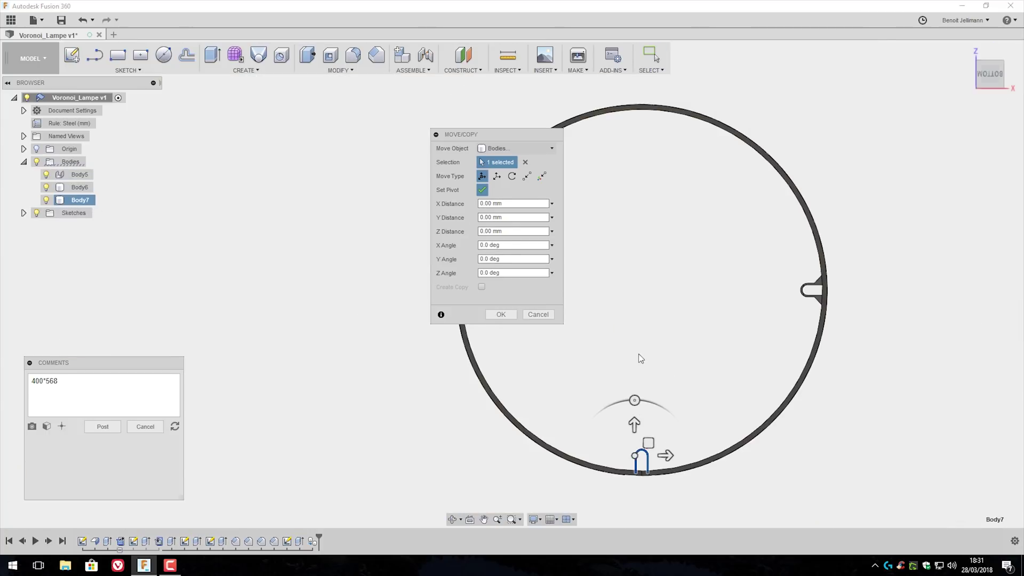
left_click(642, 290)
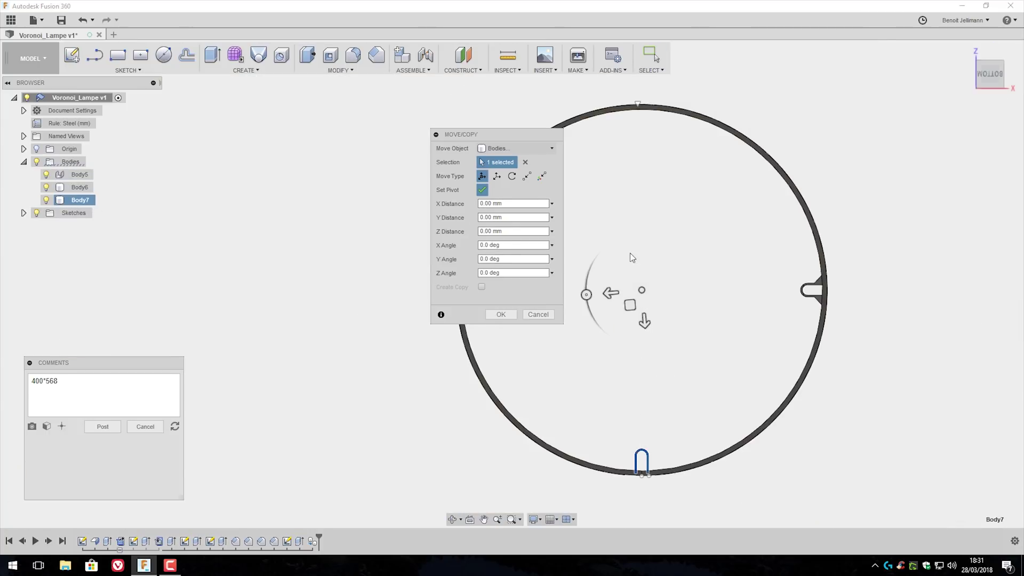
left_click(641, 454)
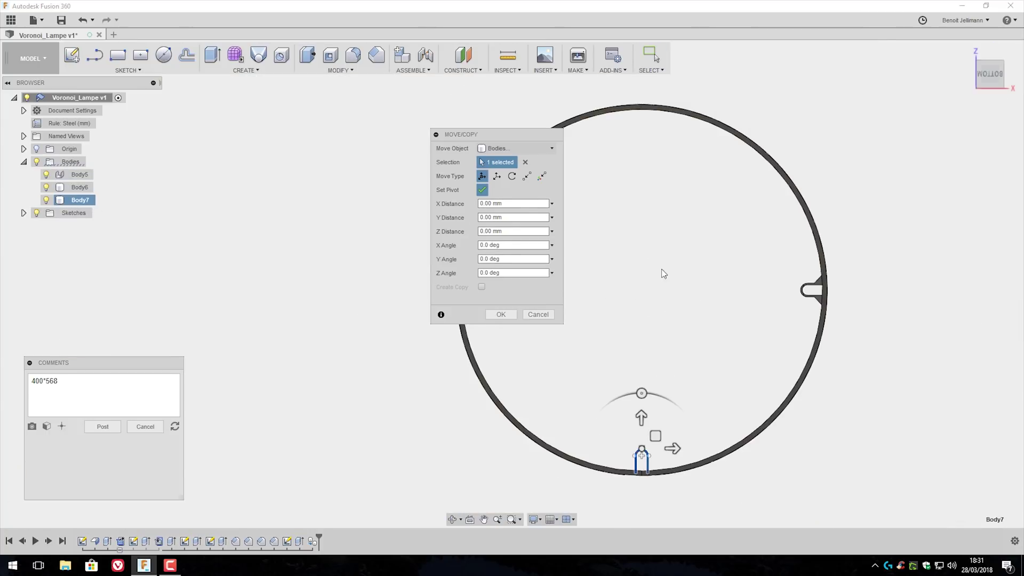
scroll(645, 285, "up", 2)
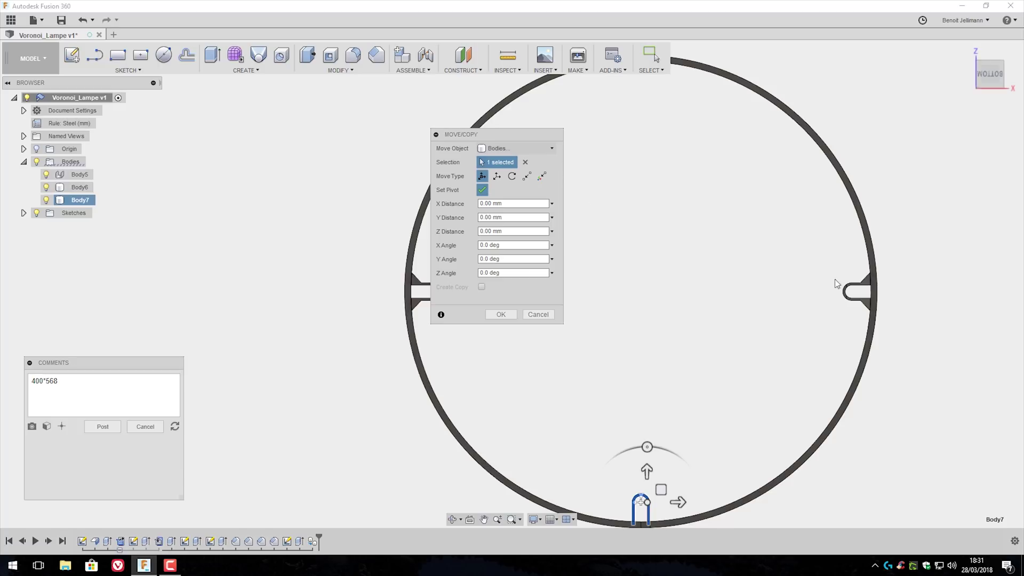
left_click(859, 288)
left_click(768, 108)
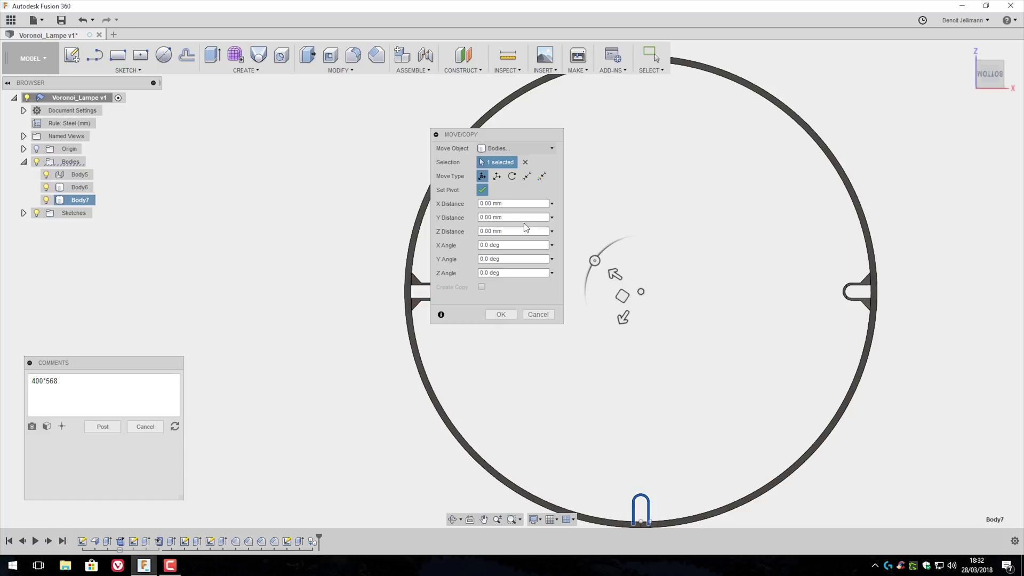
left_click(482, 190)
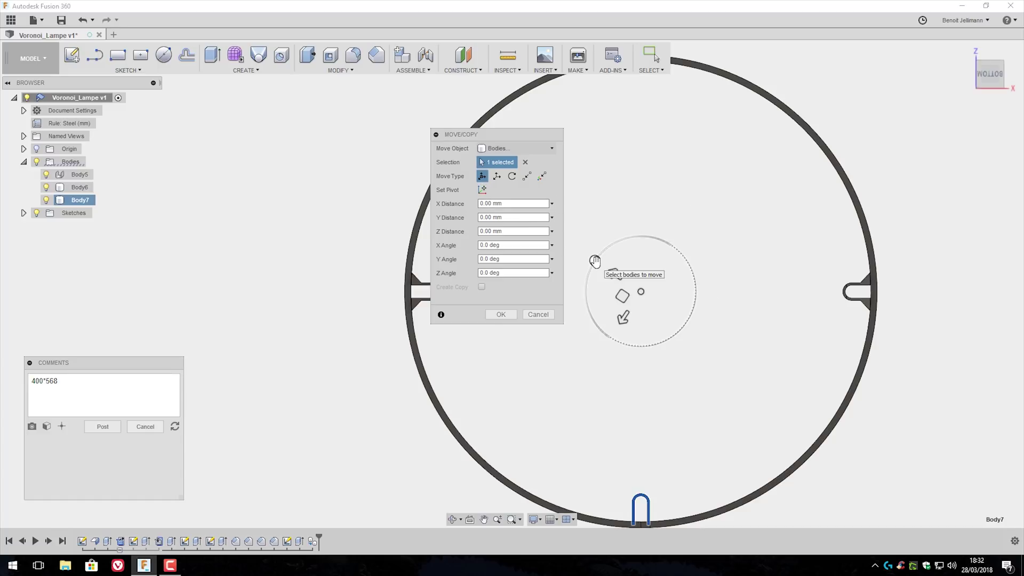
left_click_drag(595, 261, 642, 332)
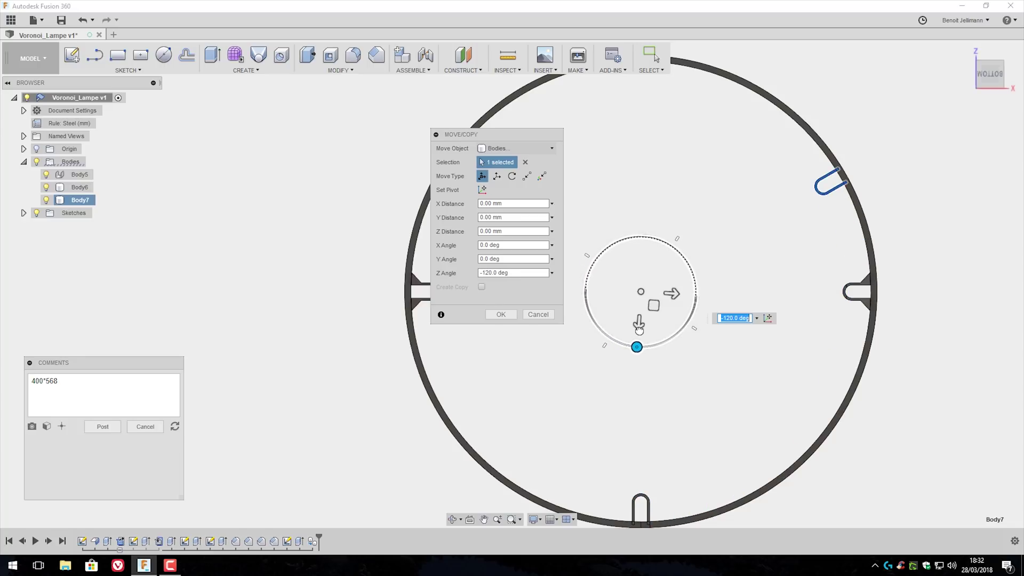
left_click(500, 314)
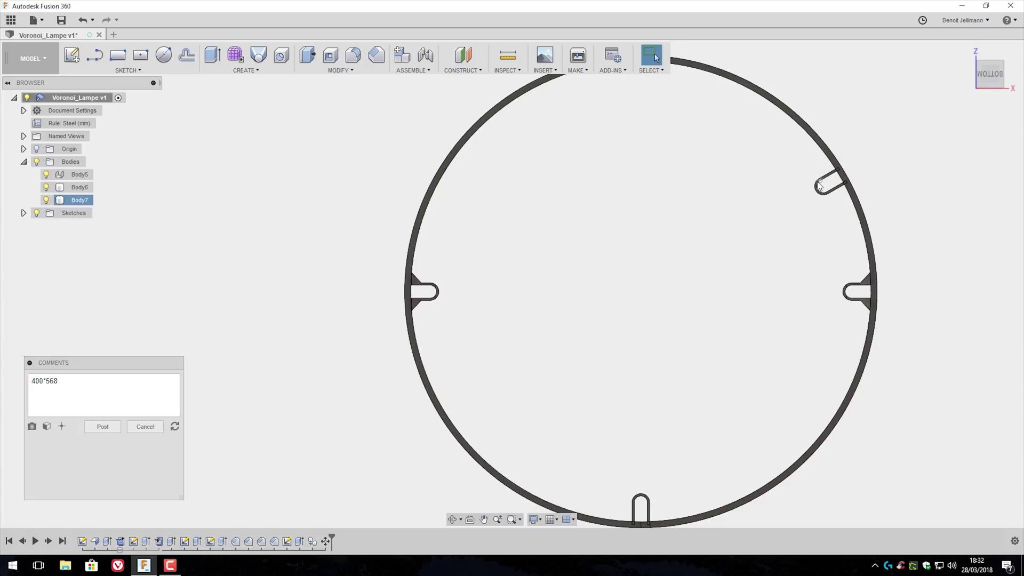
Duplicate the rotated clip and rotate the duplicate about the ring's centre to the third evenly spaced position
left_click(85, 199)
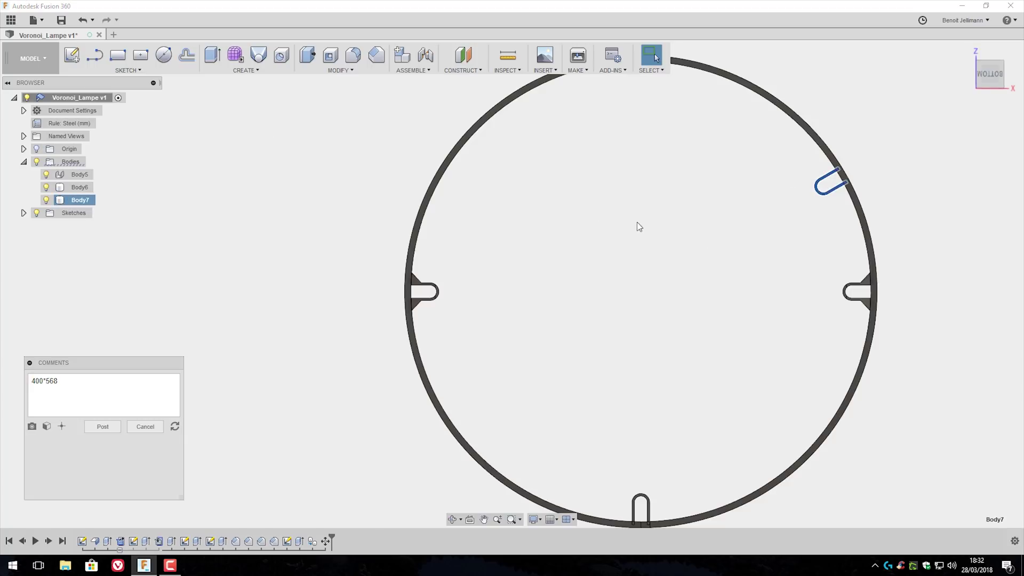
key("ctrl+c")
key("ctrl+v")
left_click(482, 191)
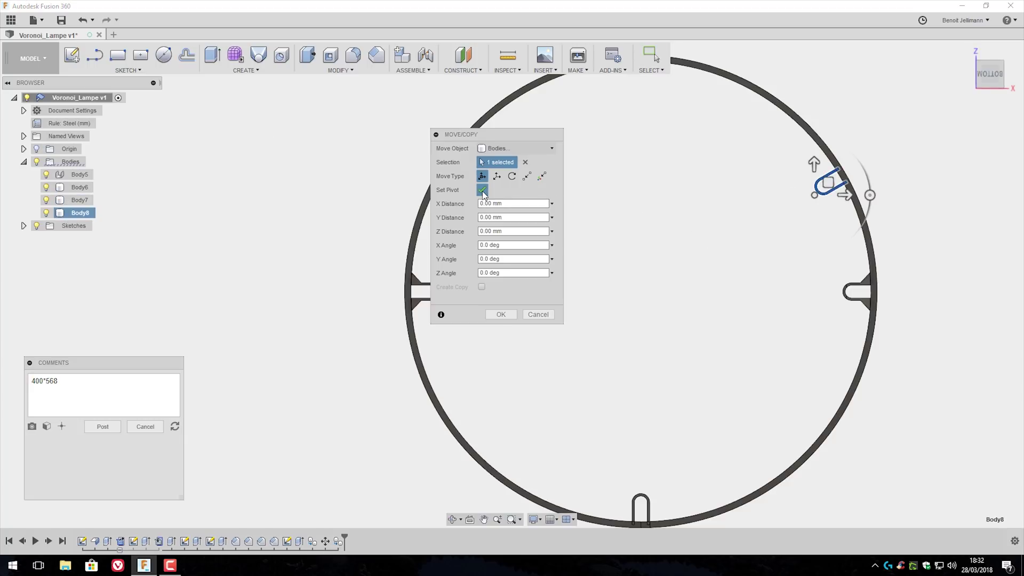
left_click(761, 100)
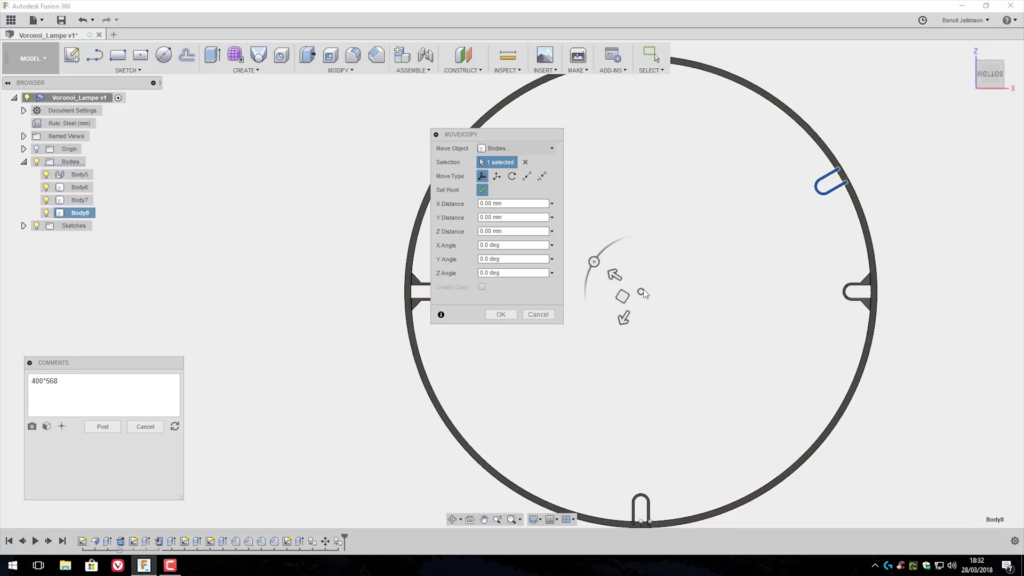
left_click(482, 190)
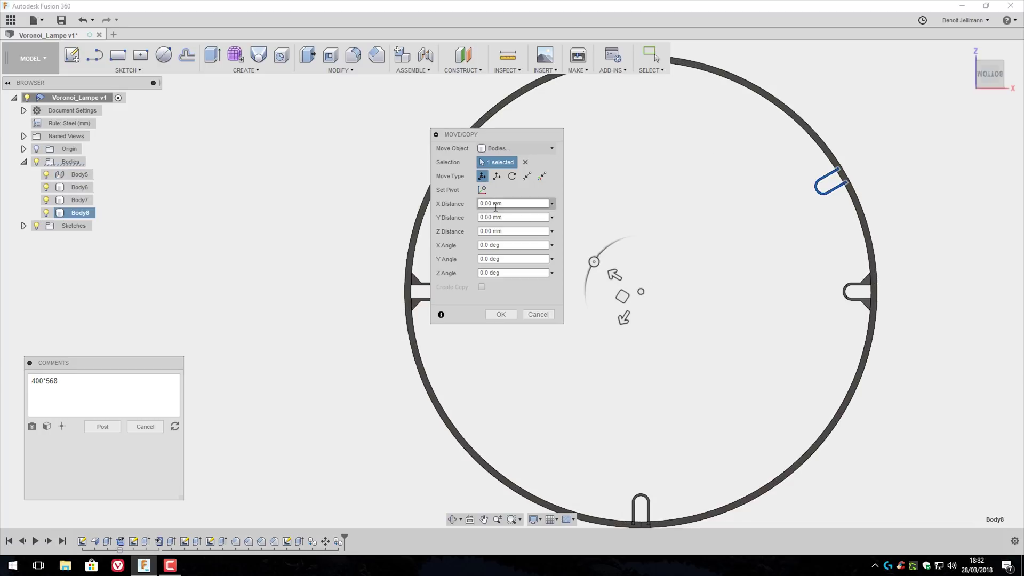
left_click_drag(594, 261, 636, 322)
left_click(500, 315)
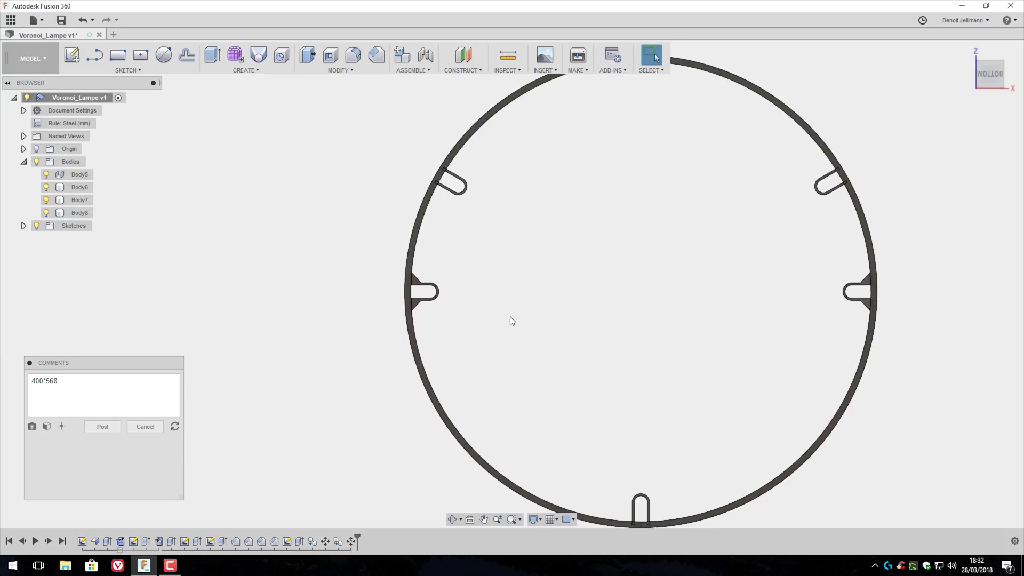
Join the three U-shaped clips Body6, Body7 and Body8 to the cylinder Body5 with Combine
key("F6")
left_click(67, 190)
left_click(74, 201, "ctrl")
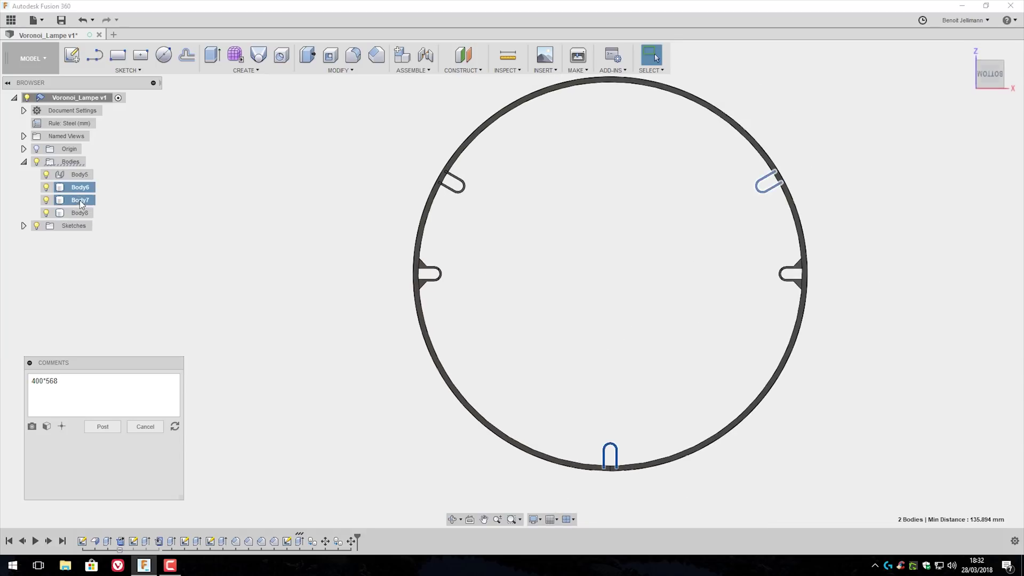
left_click(79, 213, "ctrl")
left_click(336, 70)
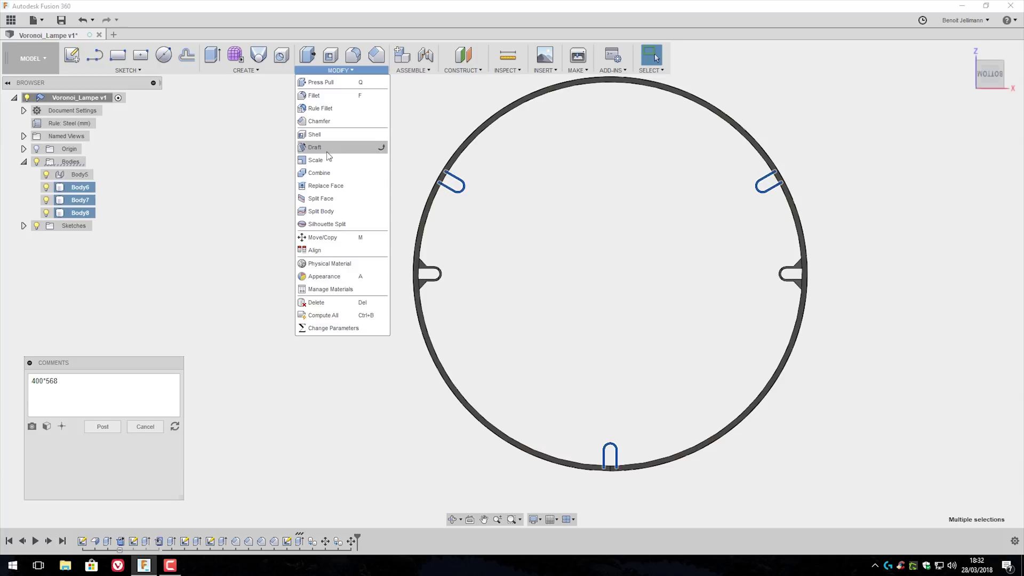
left_click(330, 176)
left_click_drag(487, 132, 329, 104)
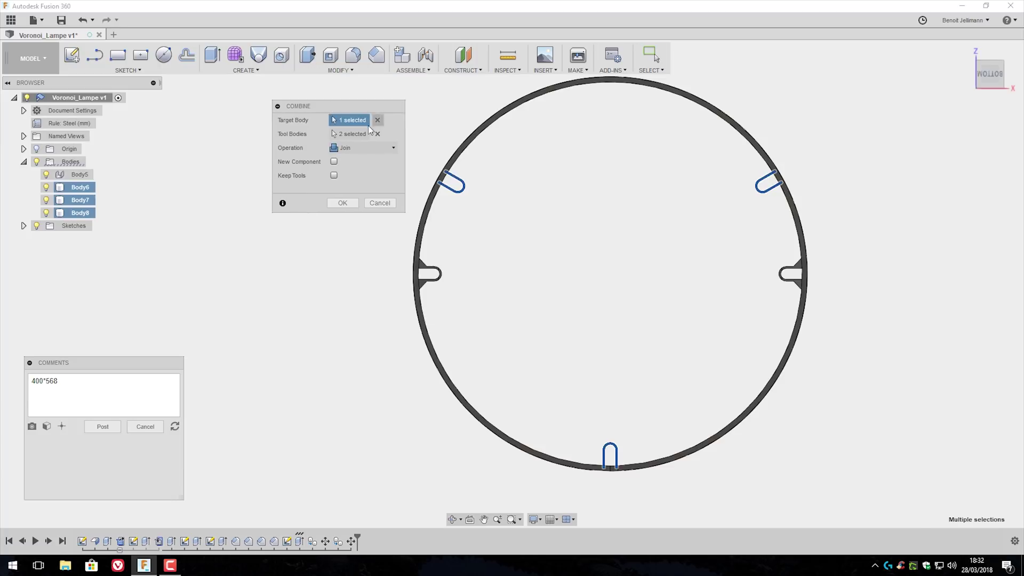
left_click(378, 120)
left_click(378, 134)
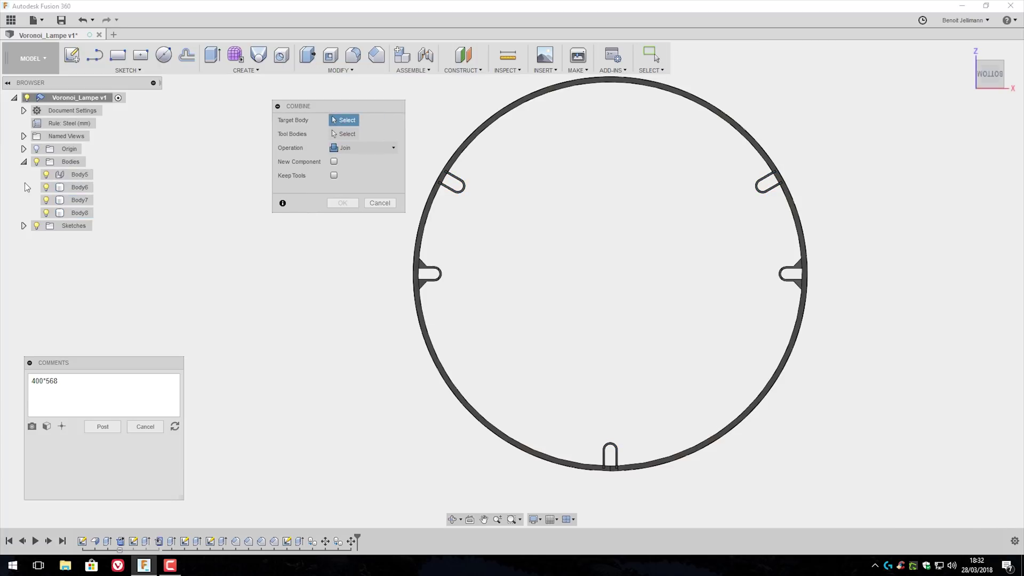
left_click(77, 175)
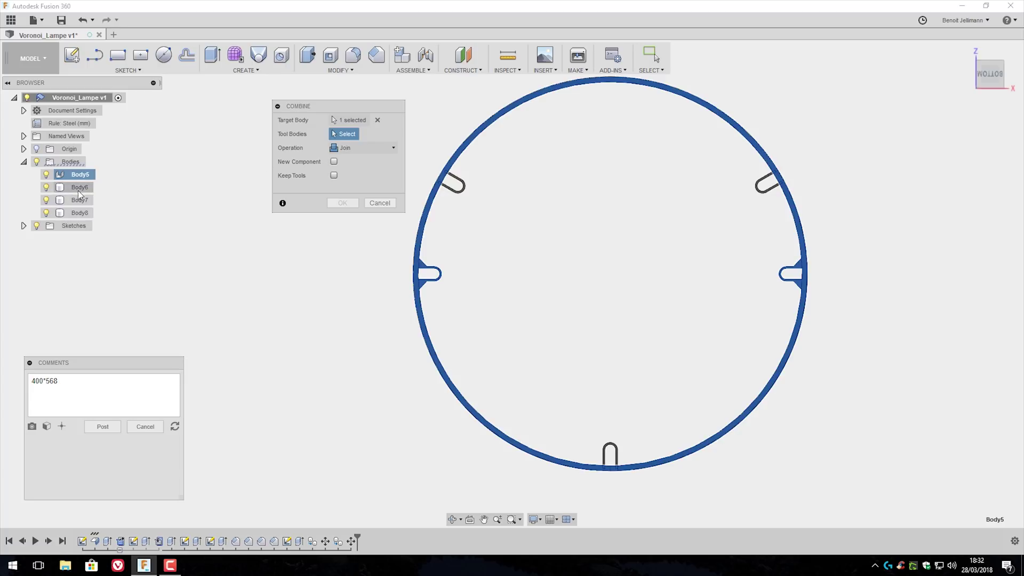
left_click(80, 188)
left_click(79, 200)
left_click(78, 212)
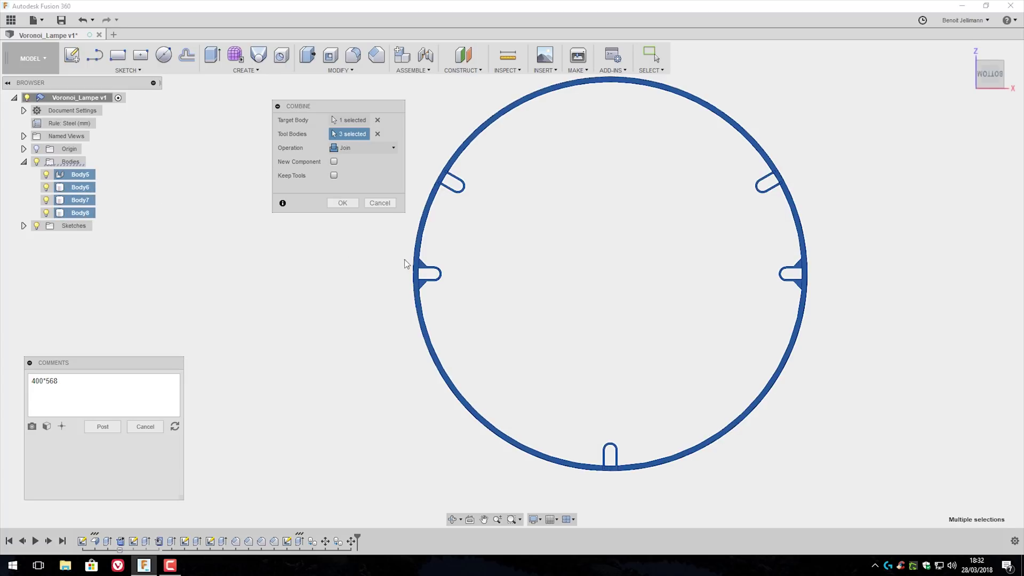
left_click(343, 203)
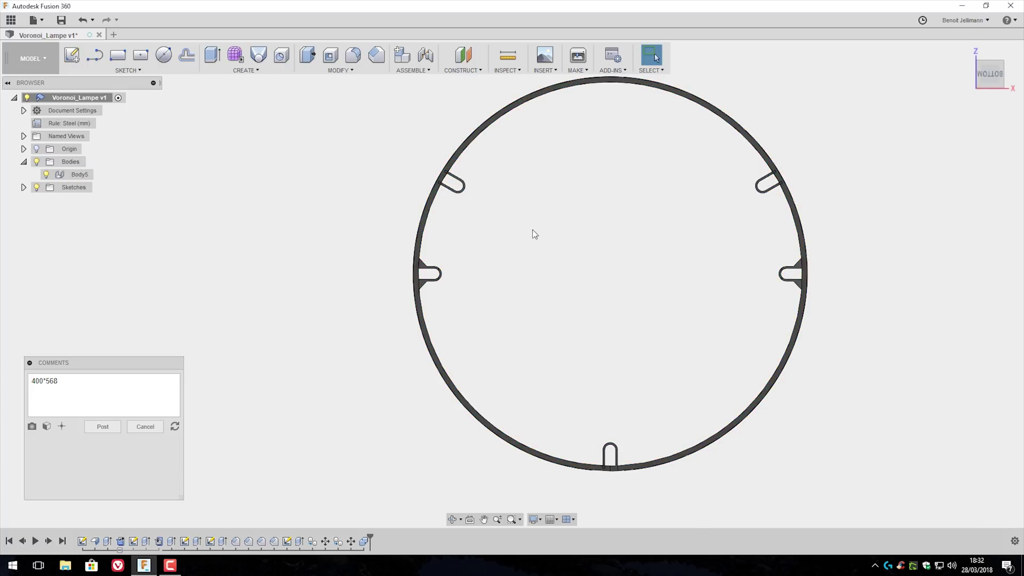
Check that the clips and the cylinder form one combined body
left_click(80, 175)
left_click(158, 199)
middle_click_drag(603, 245, 555, 213, "shift")
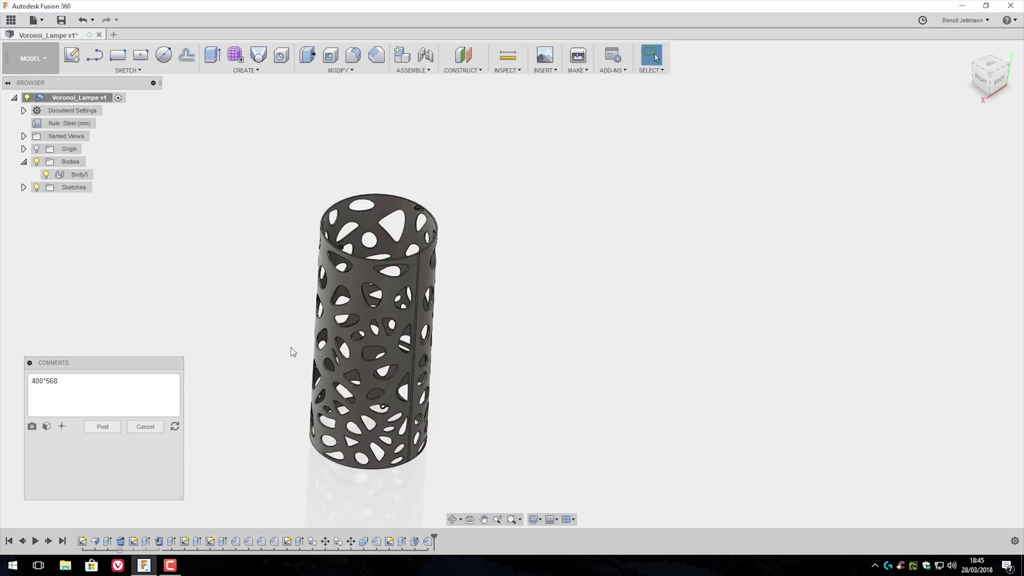
Set up a 3D print export of the lamp body with sending to the print utility turned off
left_click(580, 60)
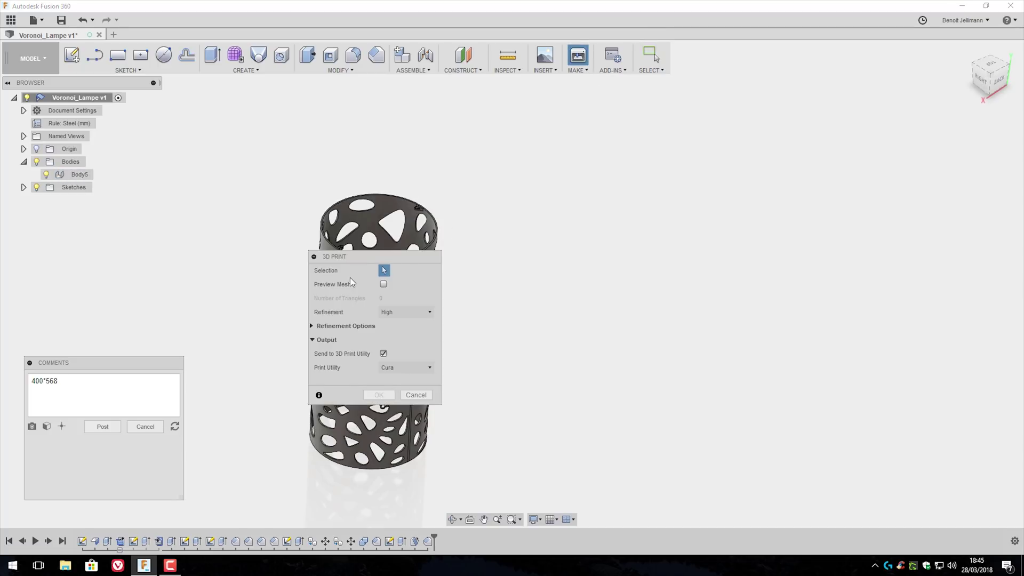
left_click(378, 229)
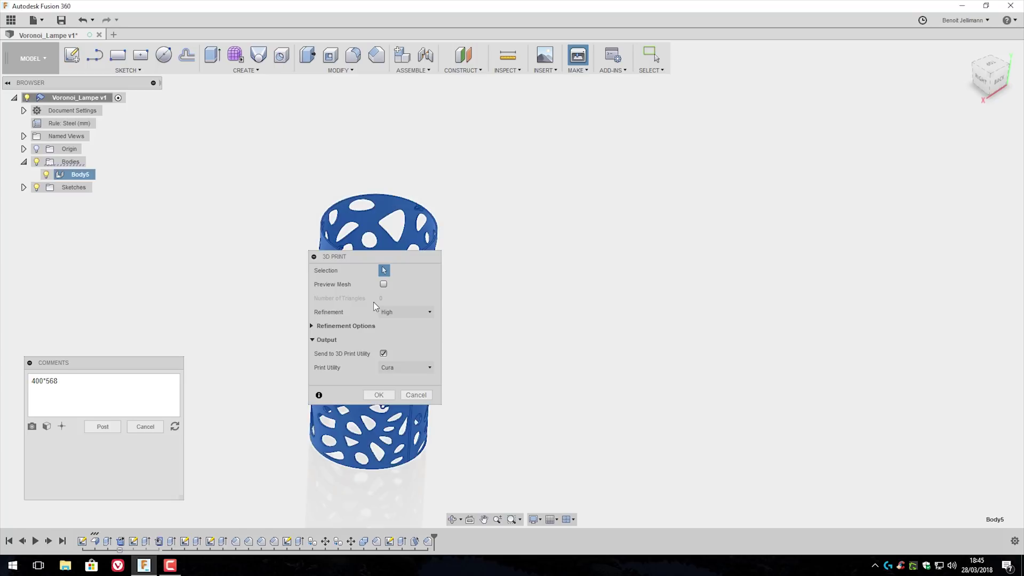
left_click(384, 353)
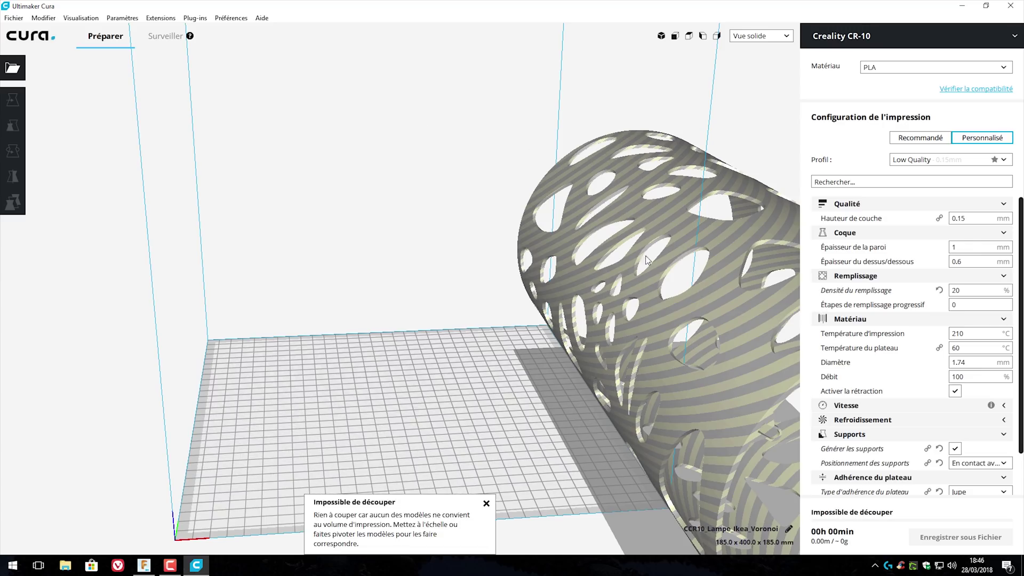
In Ultimaker Cura, rotate the lamp model so that it stands upright on its end
left_click(13, 151)
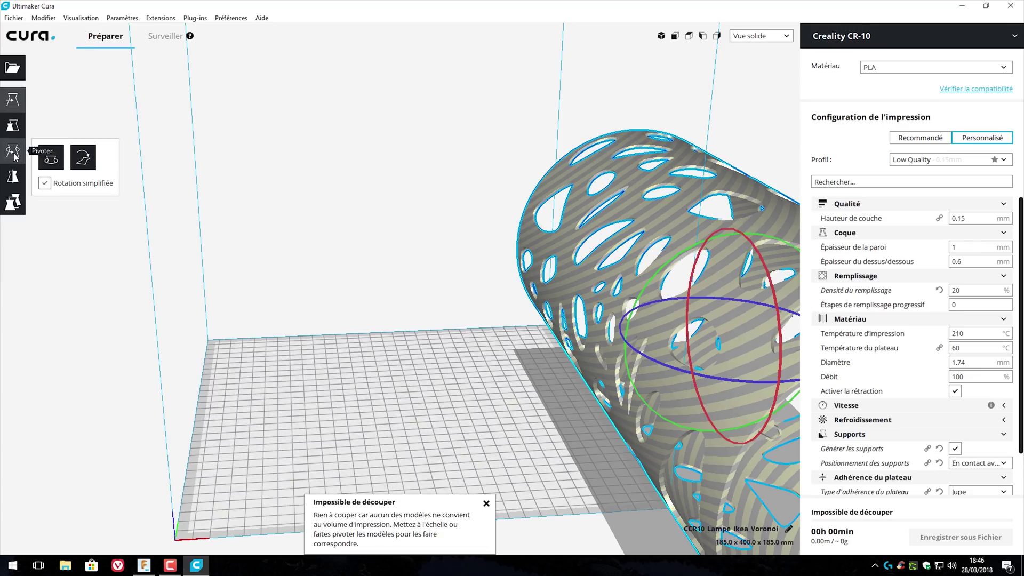
left_click_drag(683, 363, 395, 346)
right_click_drag(393, 342, 498, 373)
left_click(84, 158)
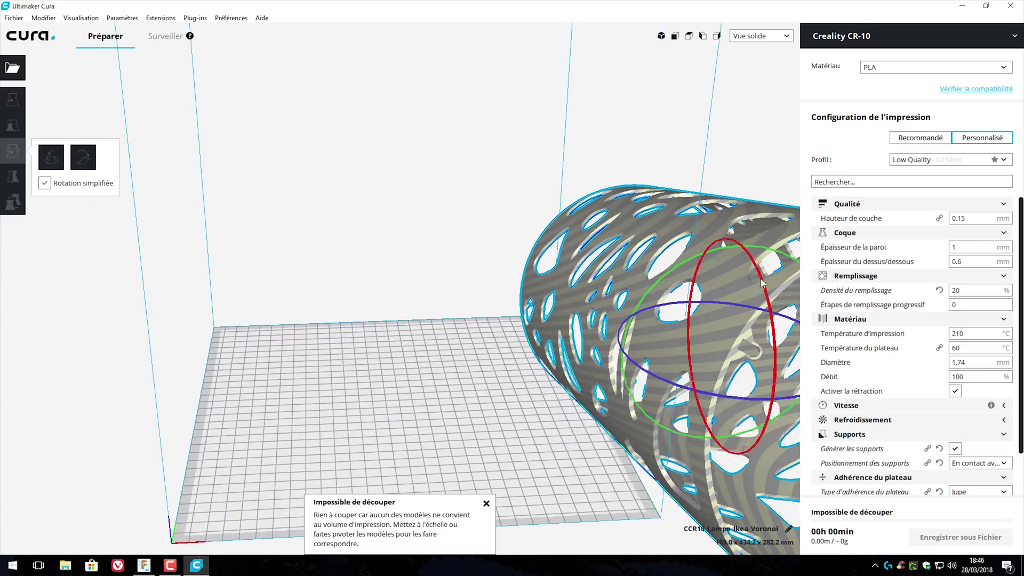
left_click(51, 158)
Move the upright lamp model over the middle of the build plate and check its scale settings
left_click(13, 101)
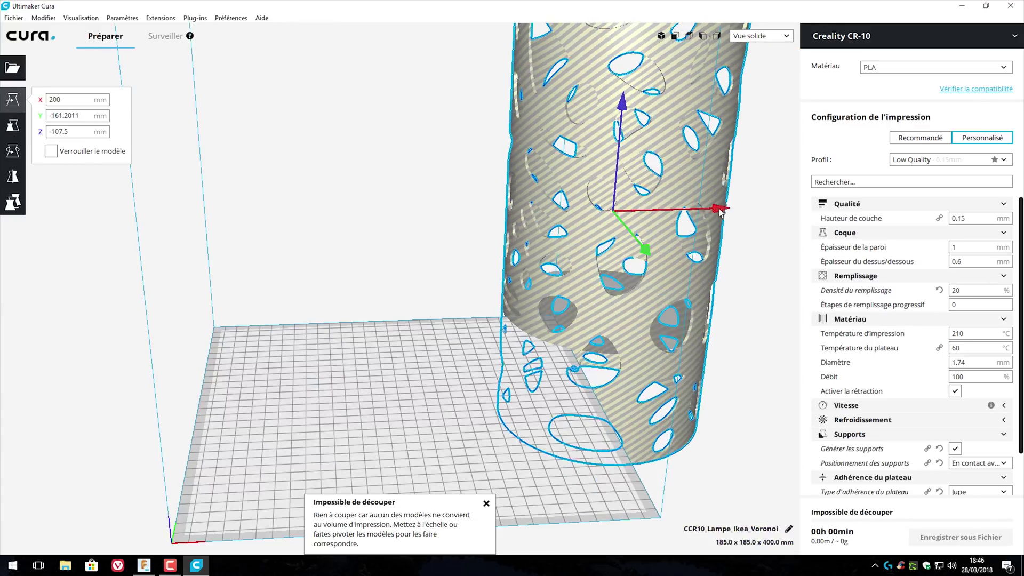
left_click(13, 126)
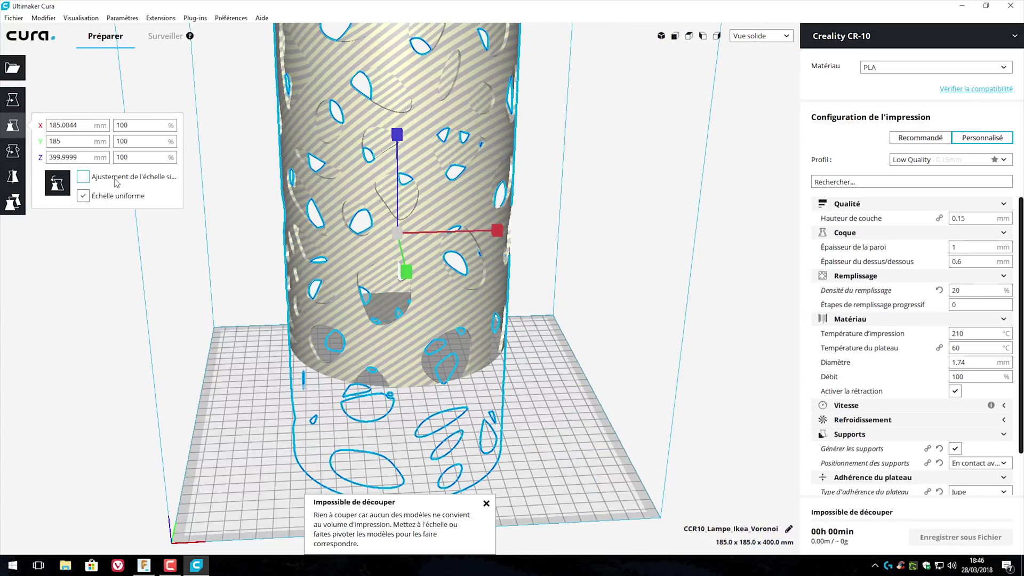
left_click(13, 102)
Rotate the upright lamp model again and lay its end flat on the build plate
left_click(13, 152)
left_click(91, 161)
scroll(513, 264, "down", 2)
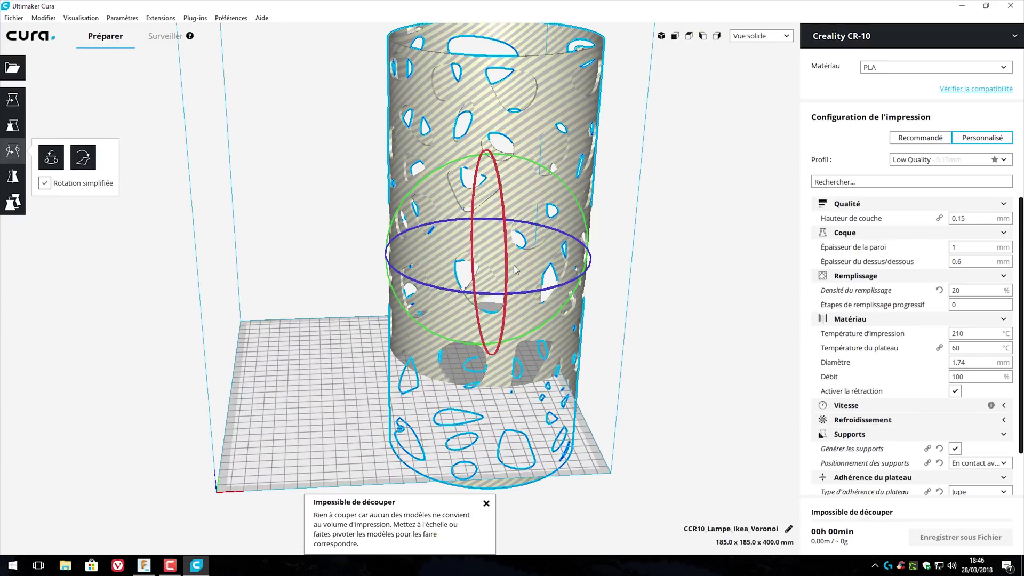
Centre the lamp model on the build plate by setting its X and Y positions to 0 mm
left_click(13, 101)
left_click_drag(495, 289, 411, 297)
left_click_drag(80, 100, 25, 105)
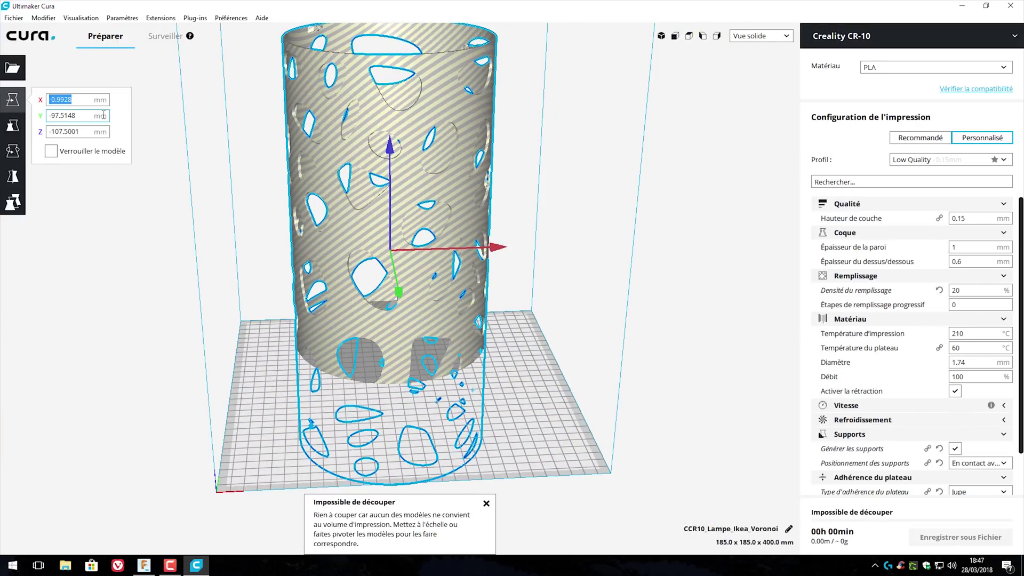
type("0")
key("Tab")
type("0")
key("Return")
Raise the lamp vertically out of the build plate so its base rests on the surface, and deselect it
mouse_move(559, 372)
right_mouse_down()
mouse_move(551, 257)
mouse_move(557, 362)
right_mouse_up()
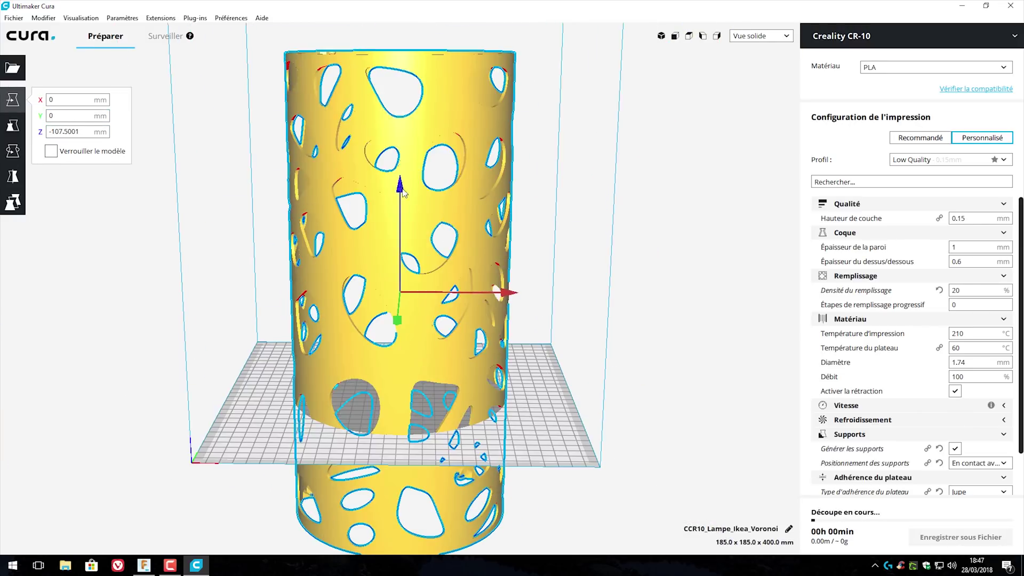
left_click_drag(400, 187, 400, 60)
left_click(583, 336)
Switch the model display to layer view and inspect the supports generated around the sliced lamp
scroll(583, 335, "down", 2)
right_click_drag(584, 335, 528, 277)
scroll(560, 247, "down", 3)
left_click_drag(1020, 397, 1022, 449)
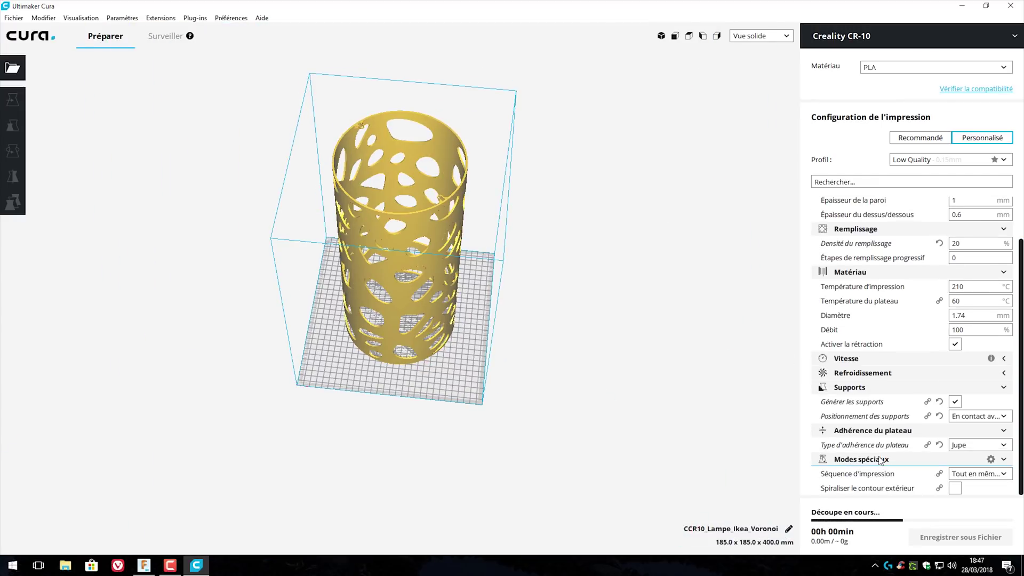
left_click(779, 36)
left_click(774, 72)
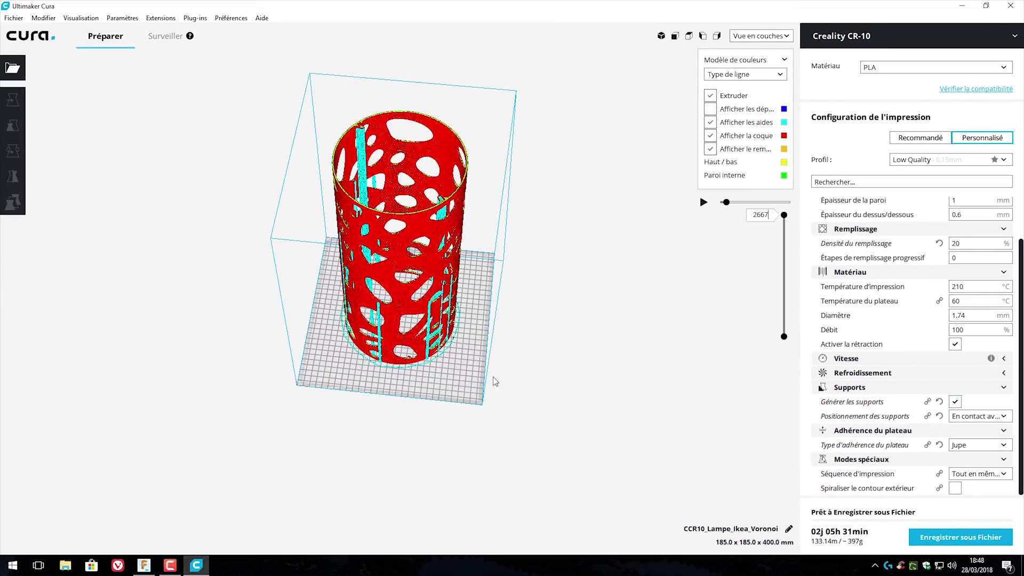
right_click_drag(558, 341, 428, 306)
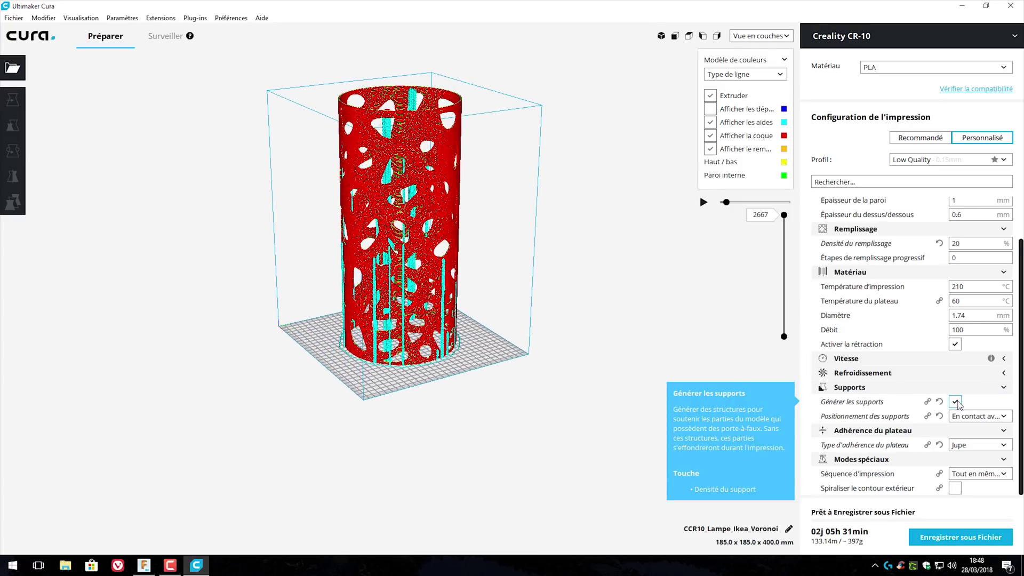
Turn off support generation and switch the profile to Draft Quality - 0.2mm, keeping the customised settings
left_click(955, 402)
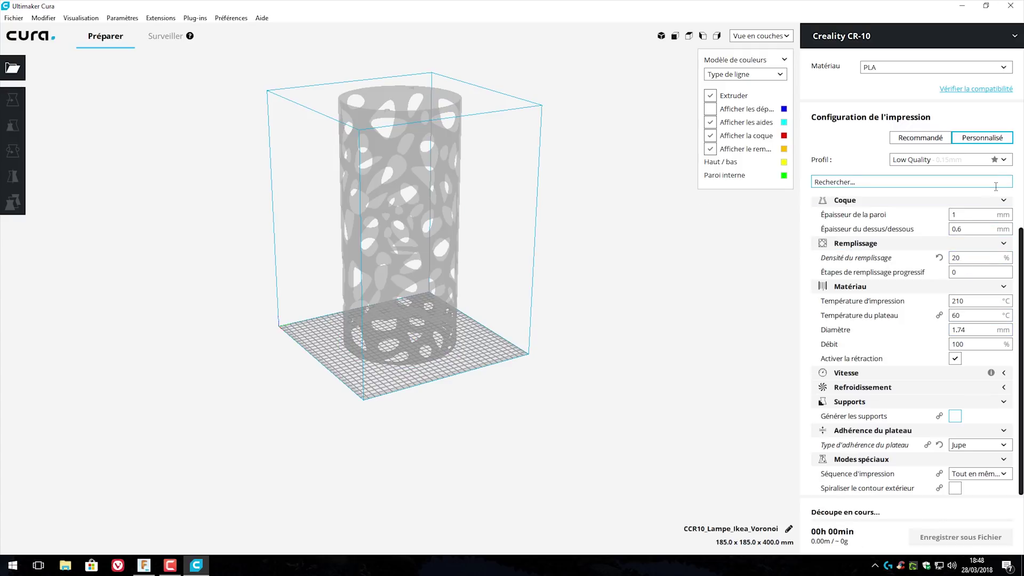
left_click(1005, 160)
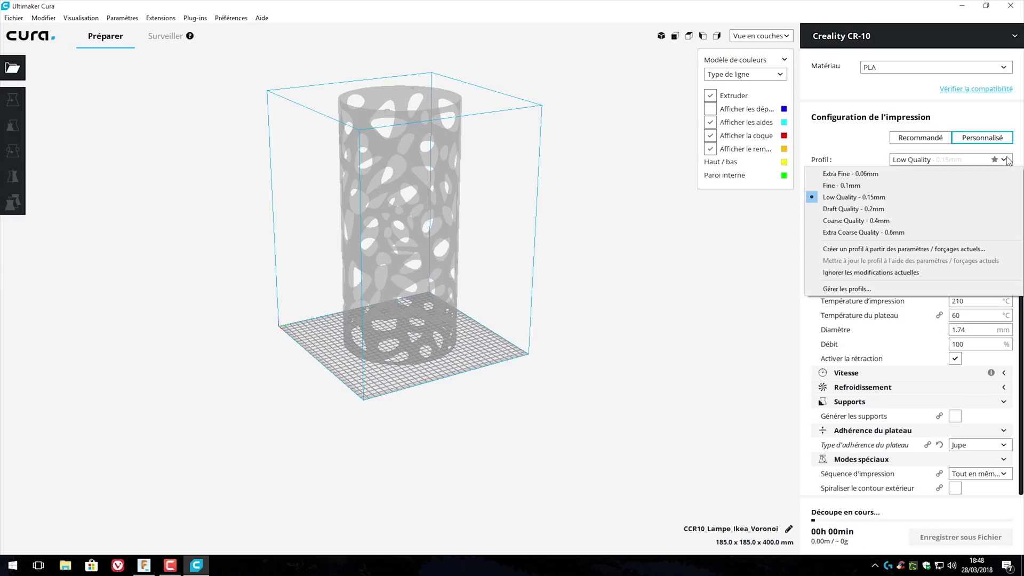
left_click(900, 209)
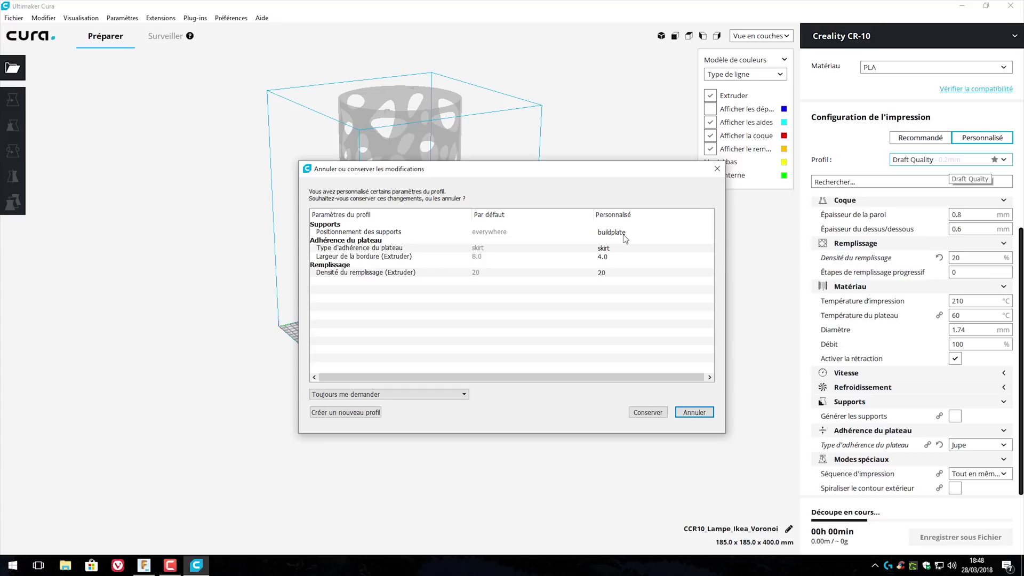
left_click(649, 412)
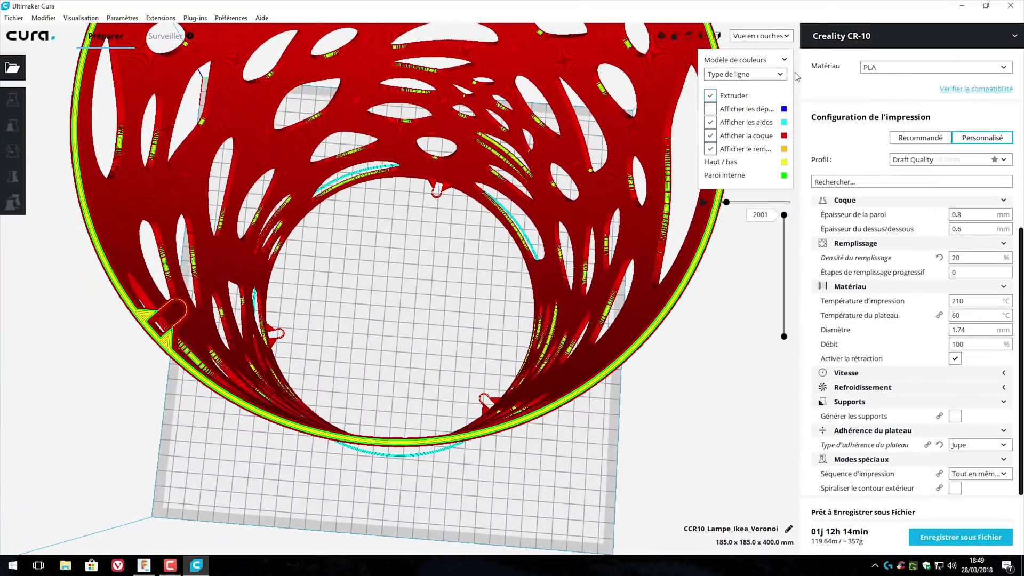
Keep the layer view active and turn on spiralizing of the outer contour in the special modes
left_click(787, 36)
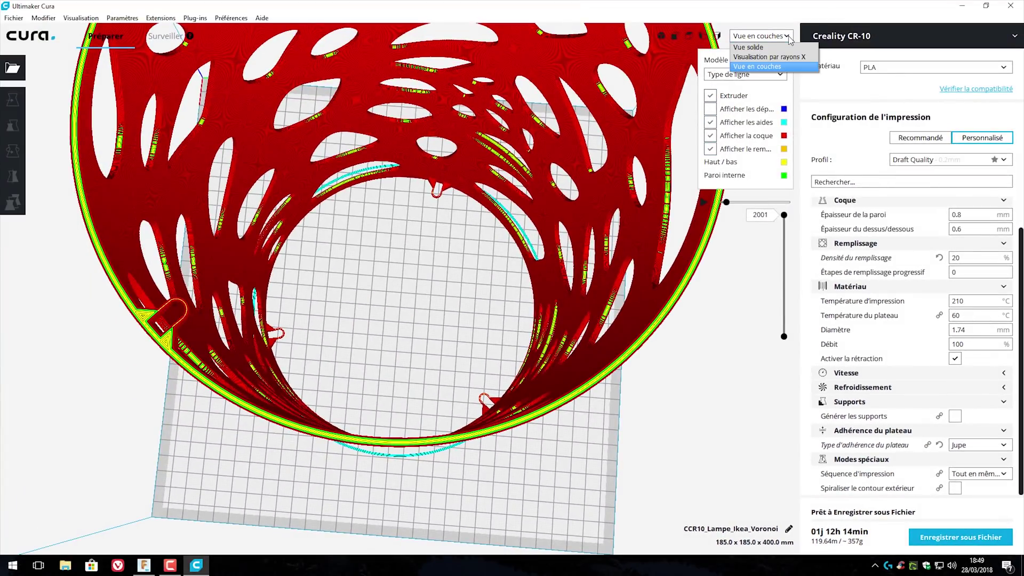
left_click(768, 66)
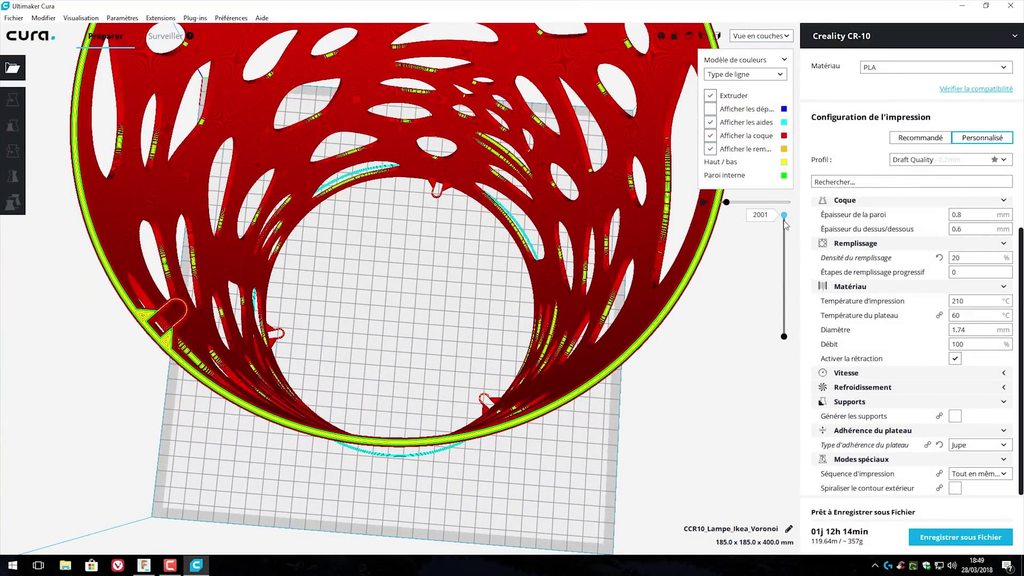
mouse_move(784, 223)
left_mouse_down()
mouse_move(780, 328)
mouse_move(785, 216)
left_mouse_up()
left_click(957, 489)
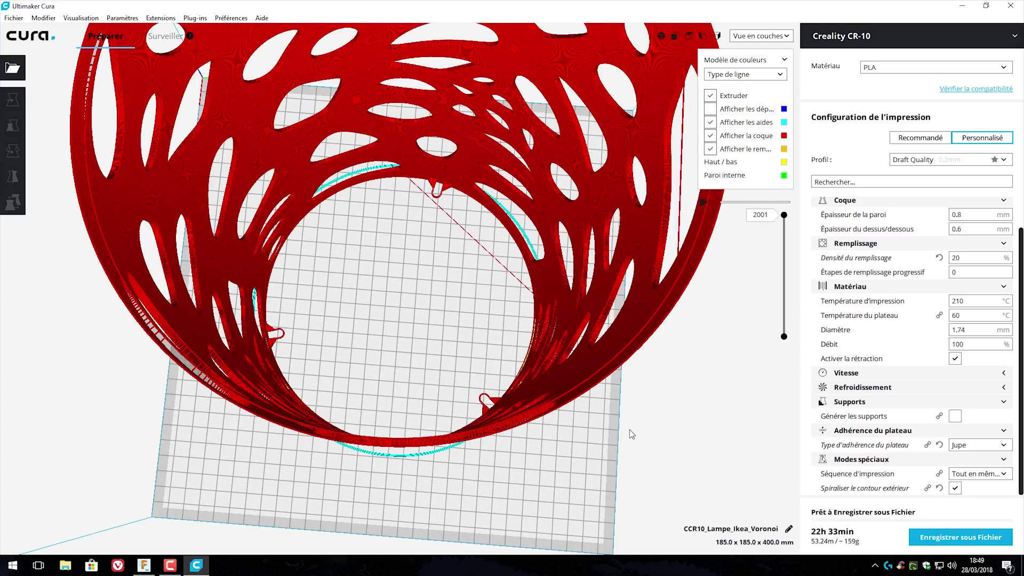
Examine the spiralized lamp's walls, openings and inner clips from several angles in layer view
right_click_drag(600, 413, 513, 399)
scroll(331, 392, "down", 5)
scroll(374, 400, "up", 8)
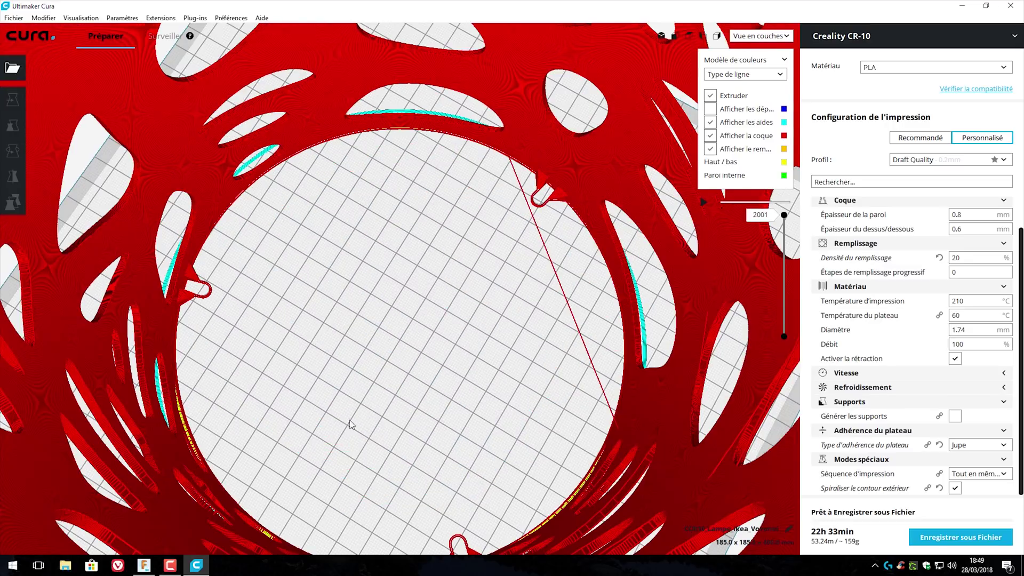
right_click_drag(379, 401, 432, 364)
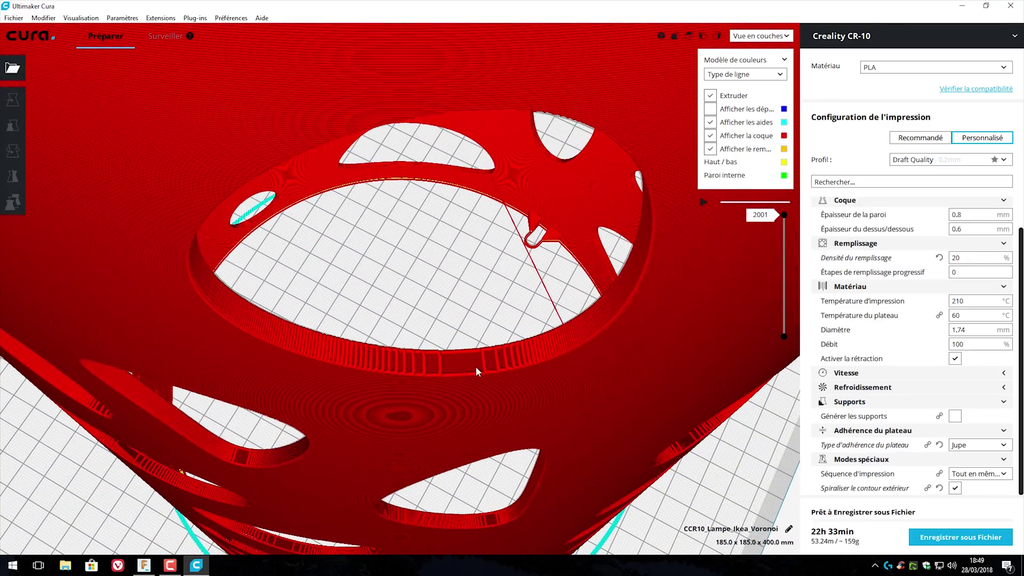
scroll(458, 366, "up", 5)
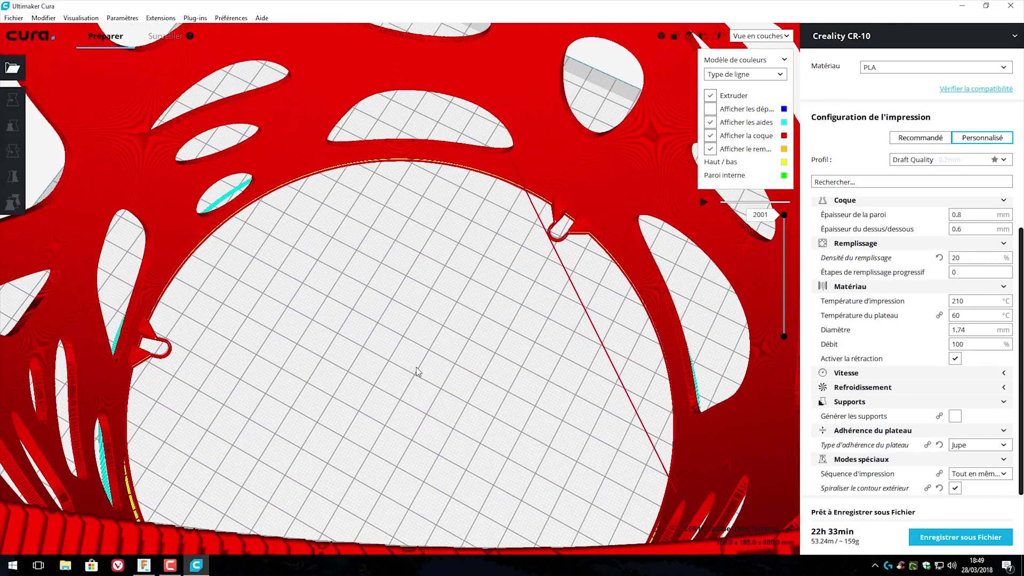
scroll(416, 367, "down", 5)
scroll(416, 367, "up", 2)
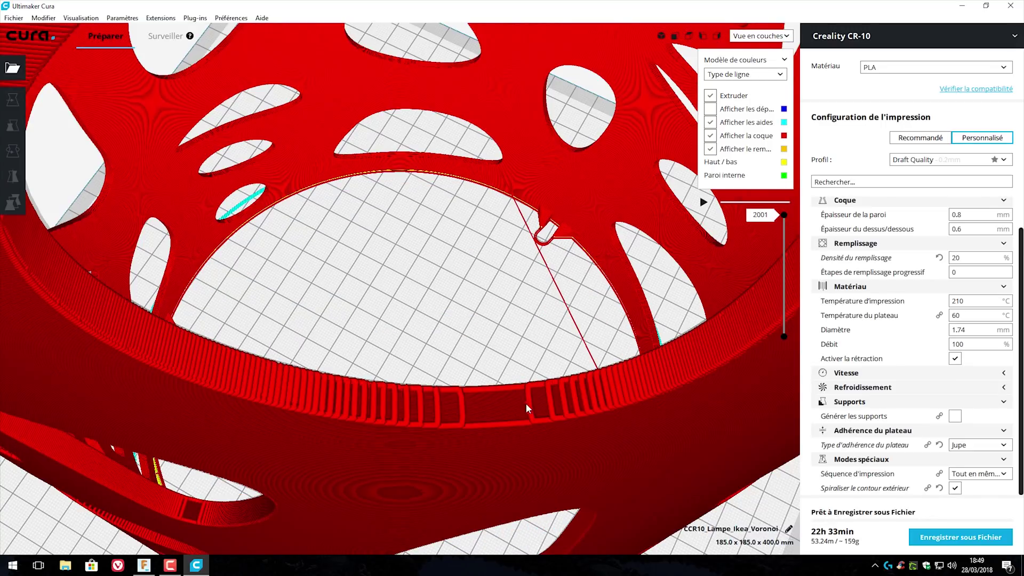
scroll(576, 408, "up", 3)
scroll(575, 408, "down", 2)
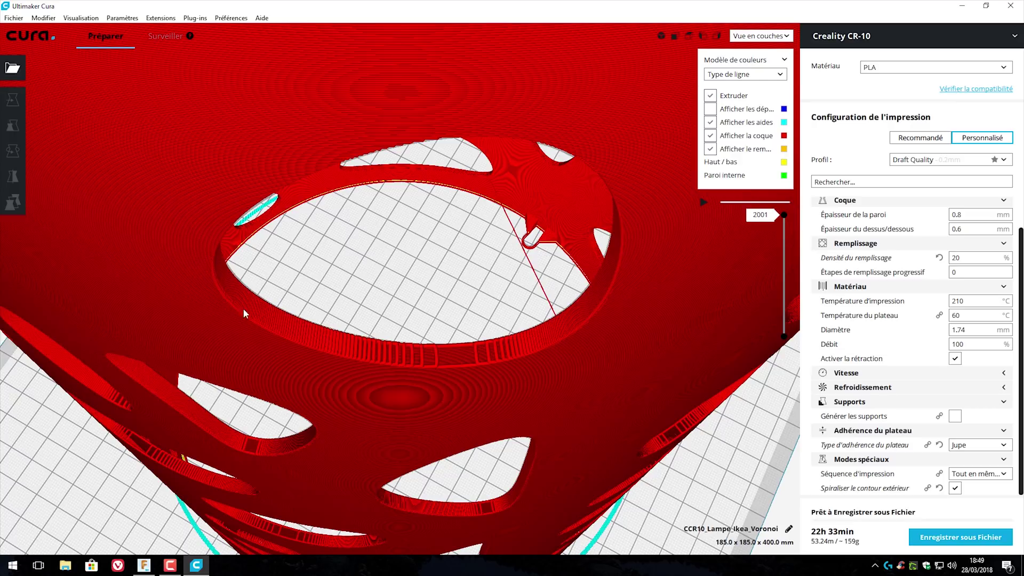
scroll(427, 343, "up", 3)
scroll(427, 343, "down", 3)
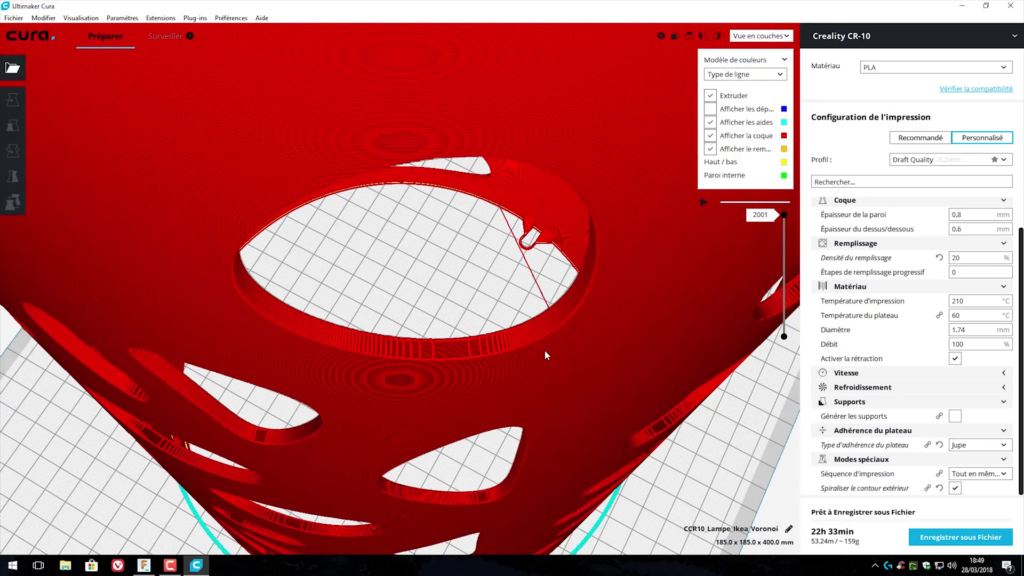
scroll(546, 356, "down", 5)
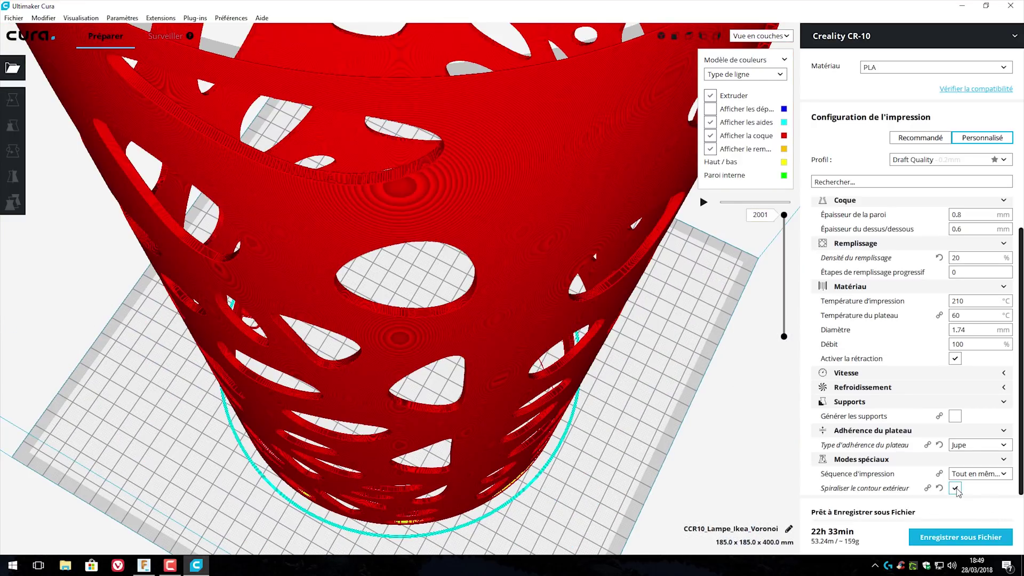
Turn off spiralizing of the outer contour and set the infill density to 0%
left_click(955, 488)
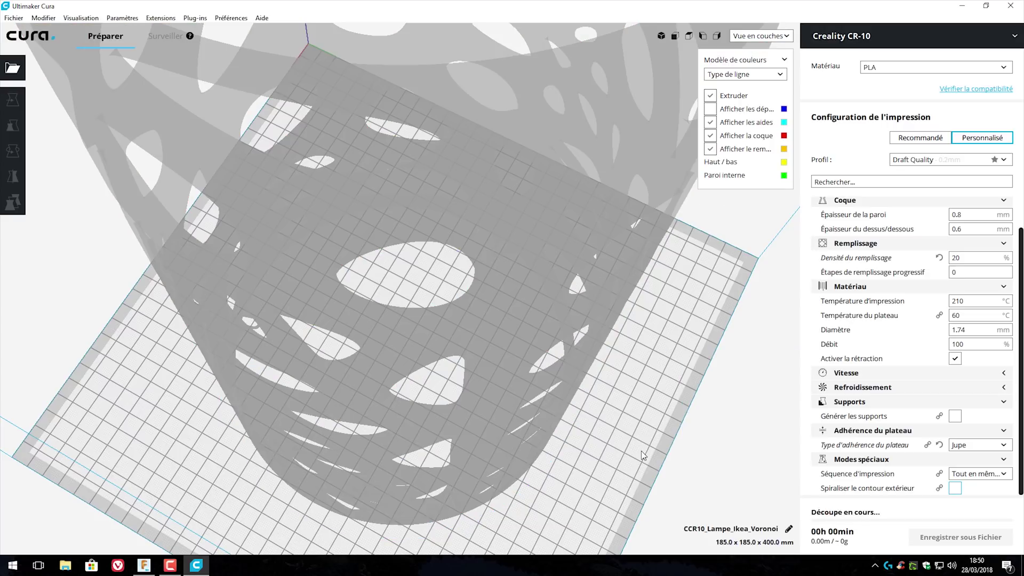
scroll(635, 452, "up", 3)
scroll(635, 452, "down", 5)
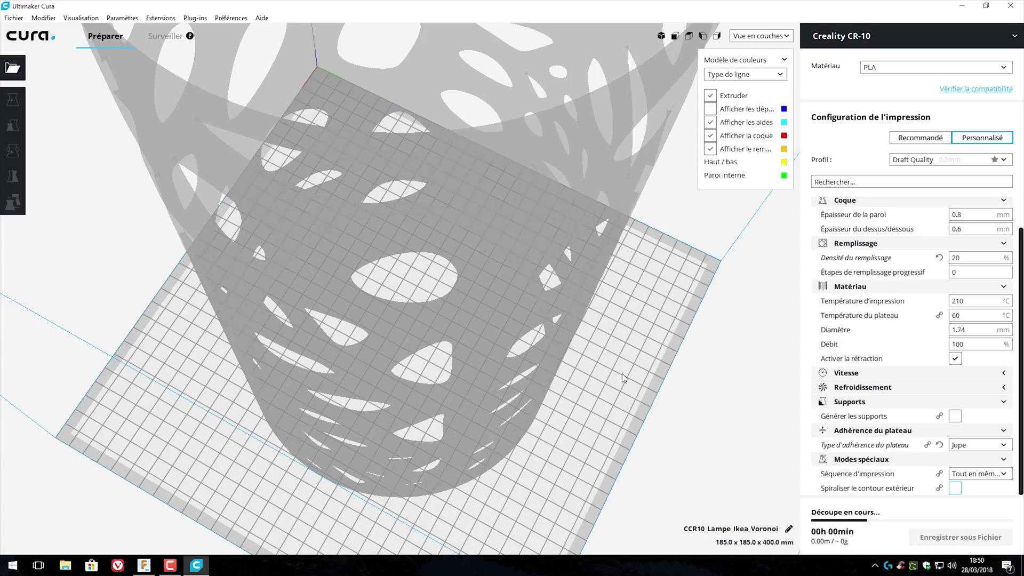
left_click(956, 258)
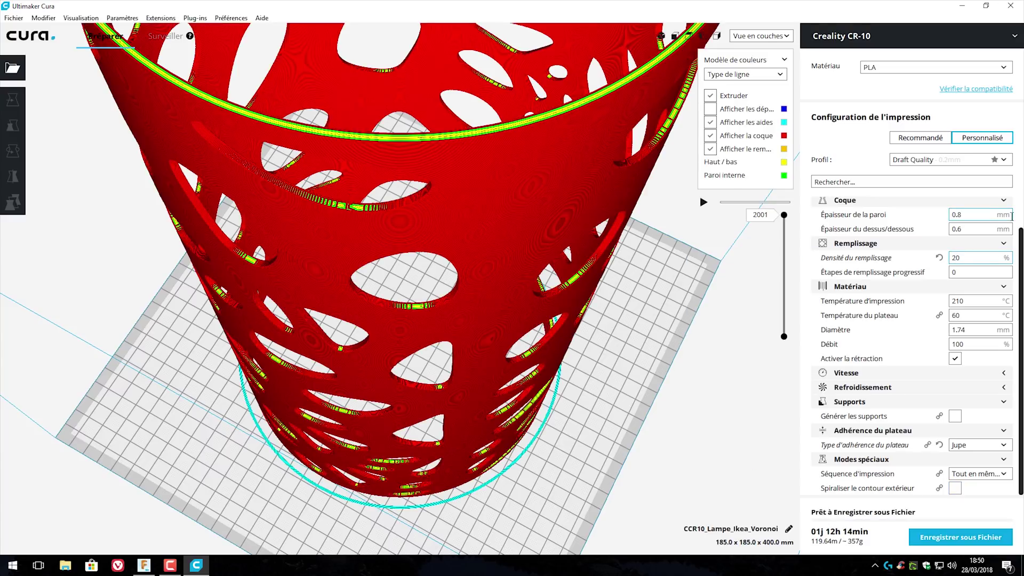
key("BackSpace")
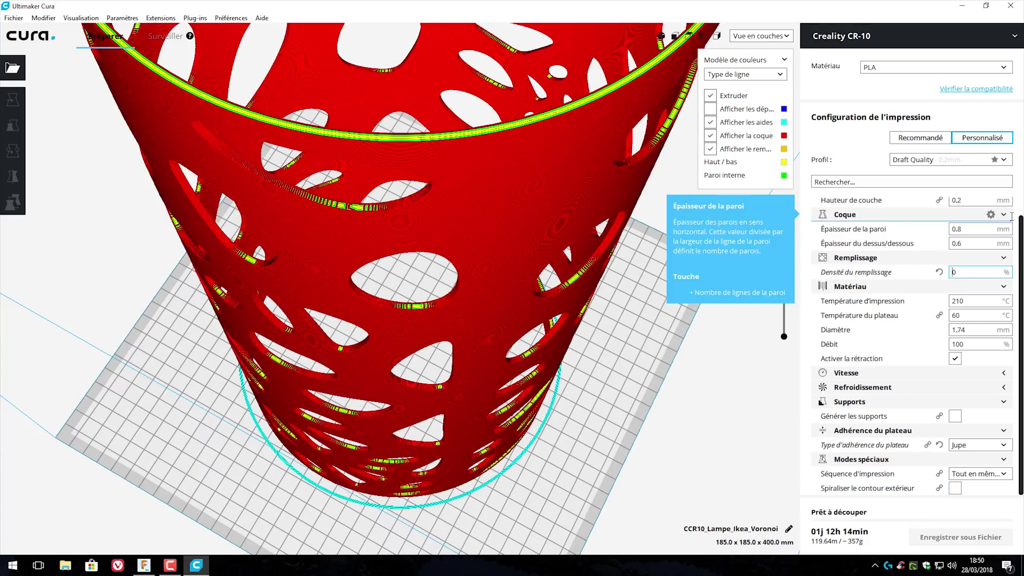
left_click(695, 306)
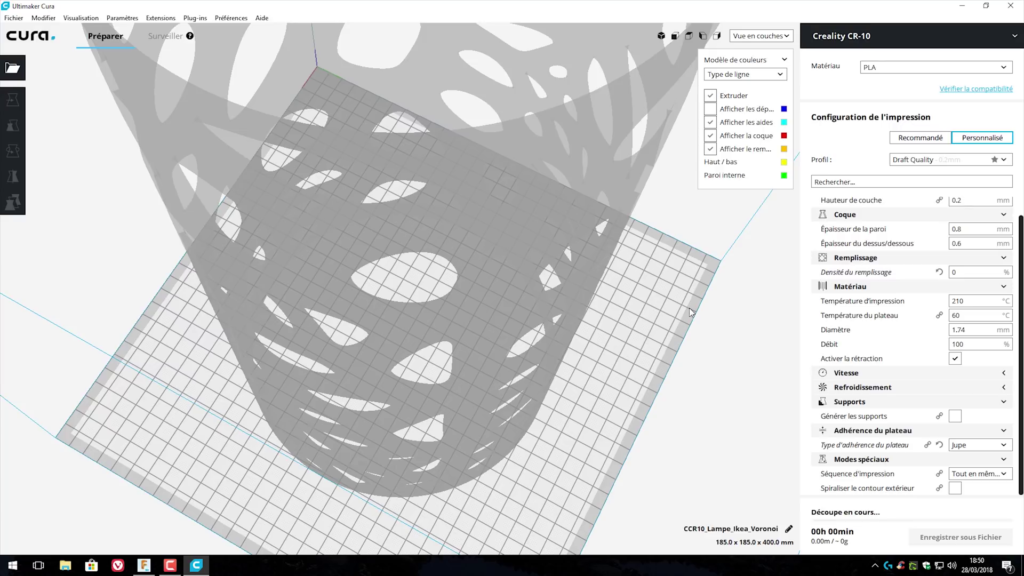
Examine the sliced wall layers around the lamp's openings with the infill removed
scroll(378, 301, "up", 3)
right_click(452, 316)
scroll(421, 303, "up", 2)
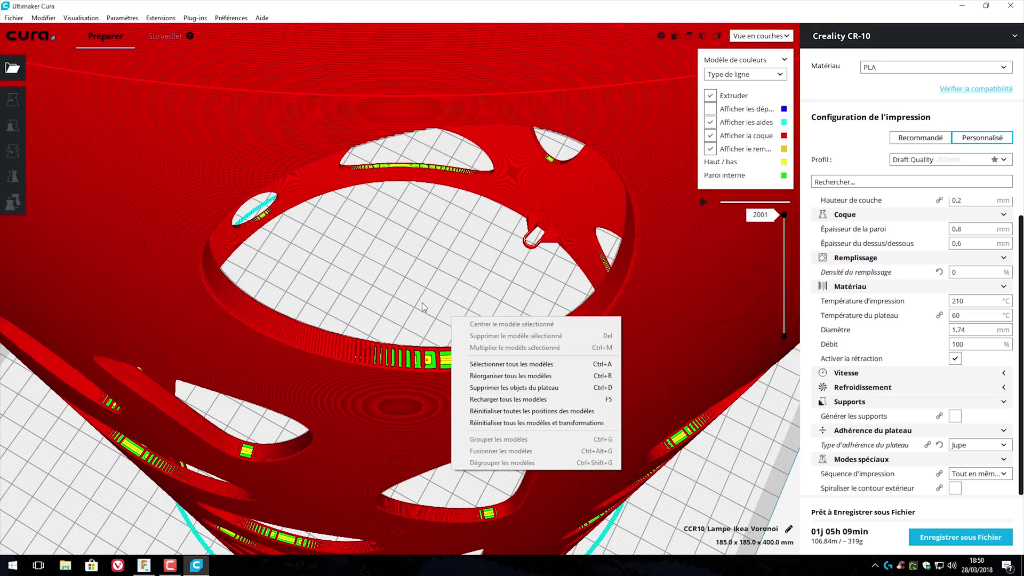
left_click(421, 303)
scroll(471, 366, "up", 3)
scroll(468, 384, "down", 2)
scroll(475, 393, "down", 3)
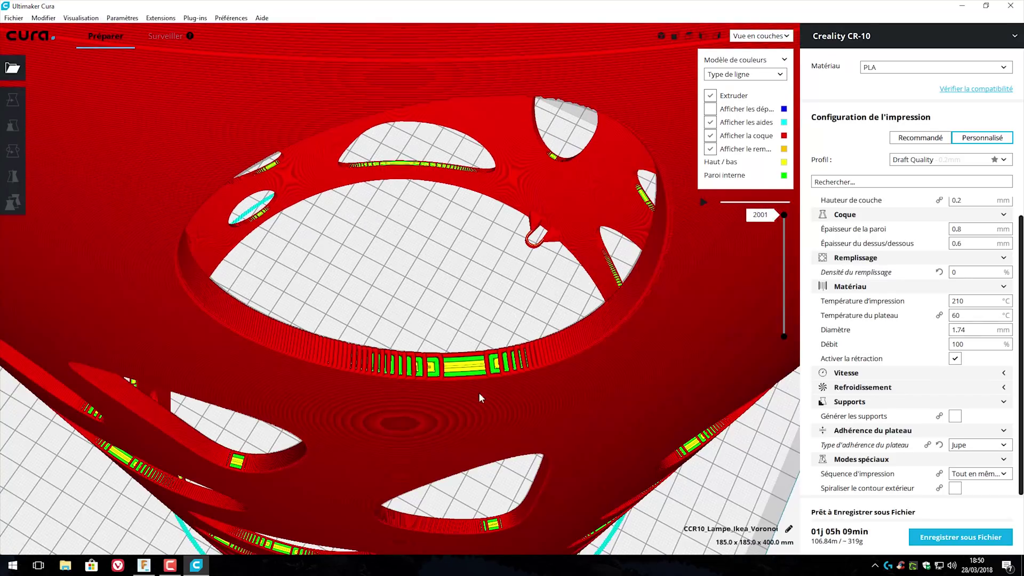
scroll(451, 350, "down", 10)
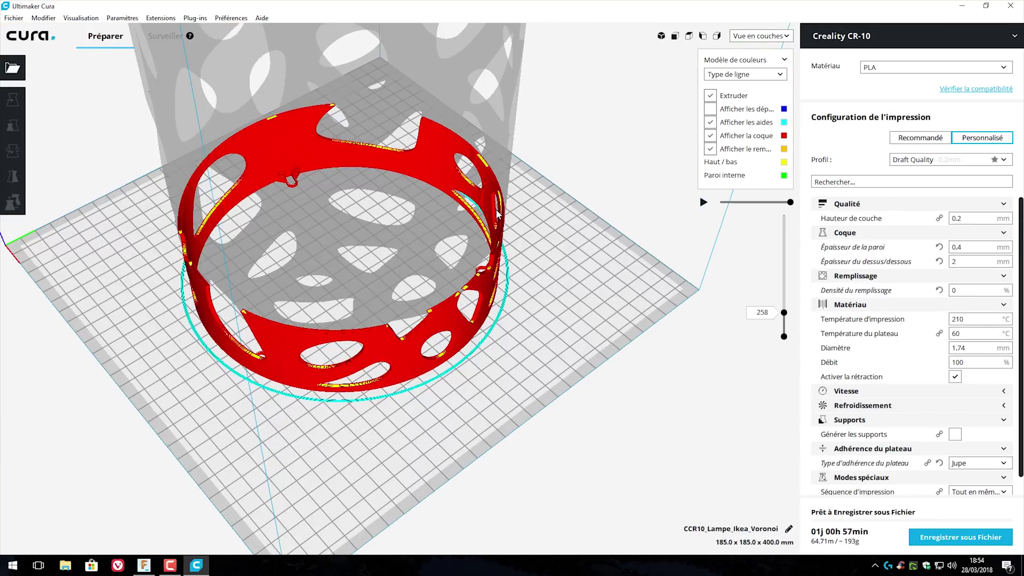
Inspect the cut wall sections and an inner clip up close around layer 258, and lower the displayed layer slightly
scroll(469, 296, "down", 3)
scroll(478, 300, "up", 5)
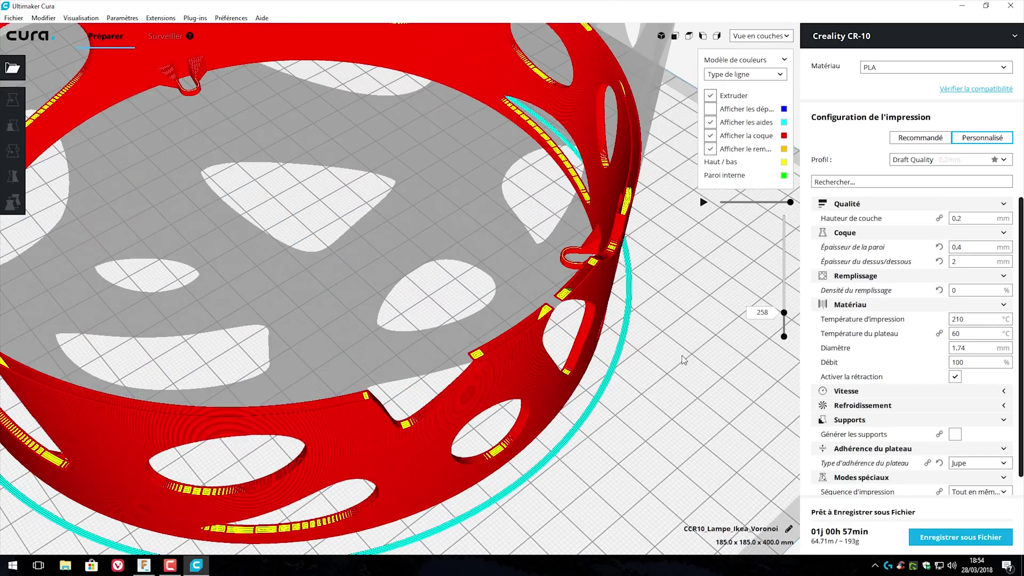
middle_click_drag(683, 359, 395, 315)
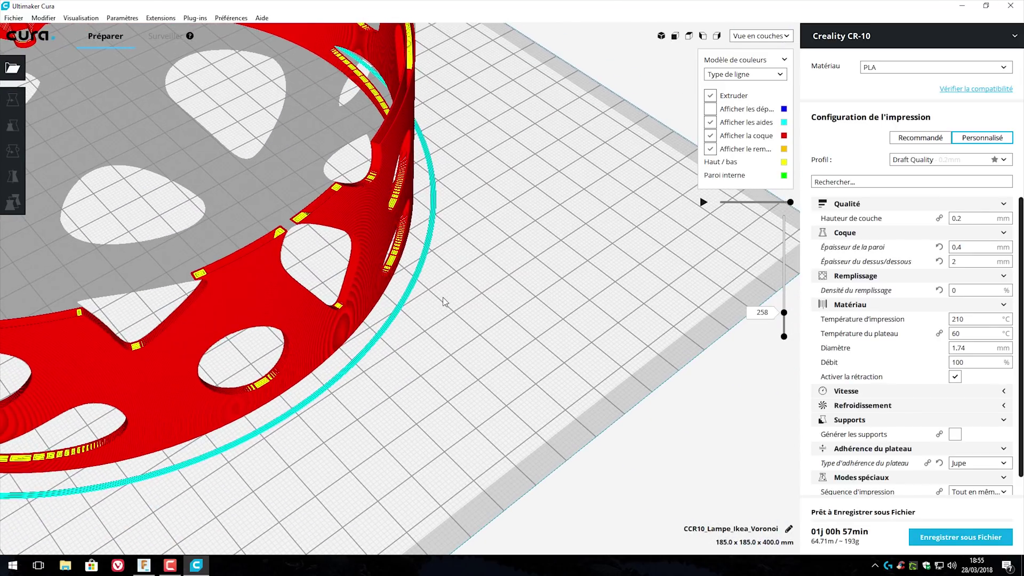
scroll(444, 301, "up", 2)
right_click_drag(546, 248, 495, 303)
scroll(496, 301, "up", 8)
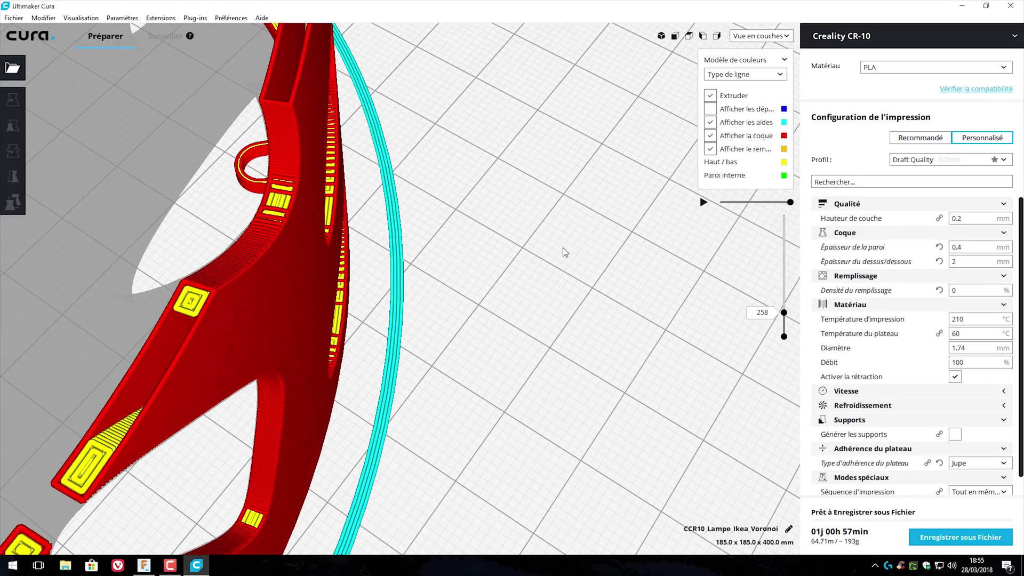
right_click_drag(562, 247, 611, 265)
scroll(445, 307, "up", 2)
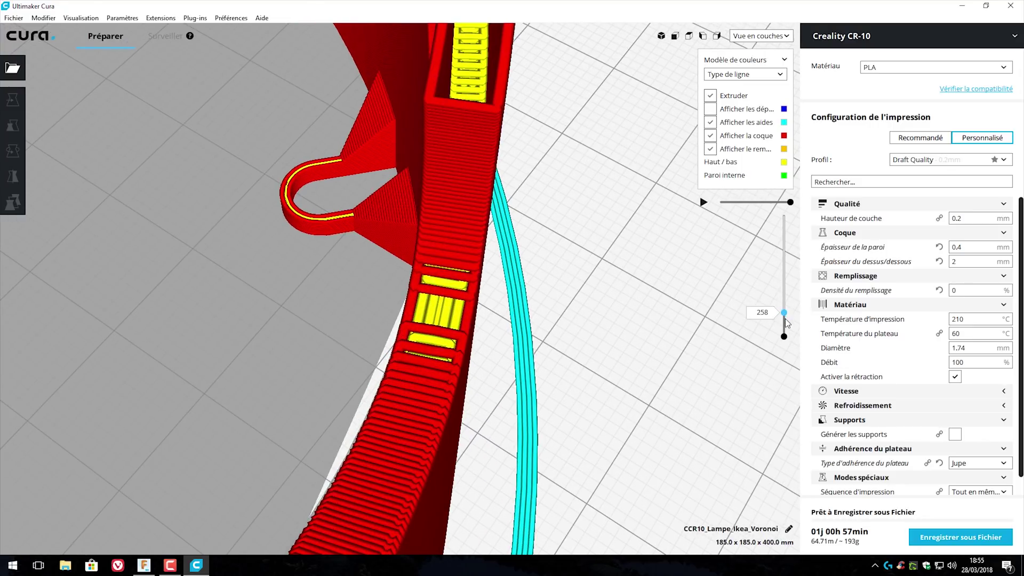
left_click_drag(785, 318, 785, 324)
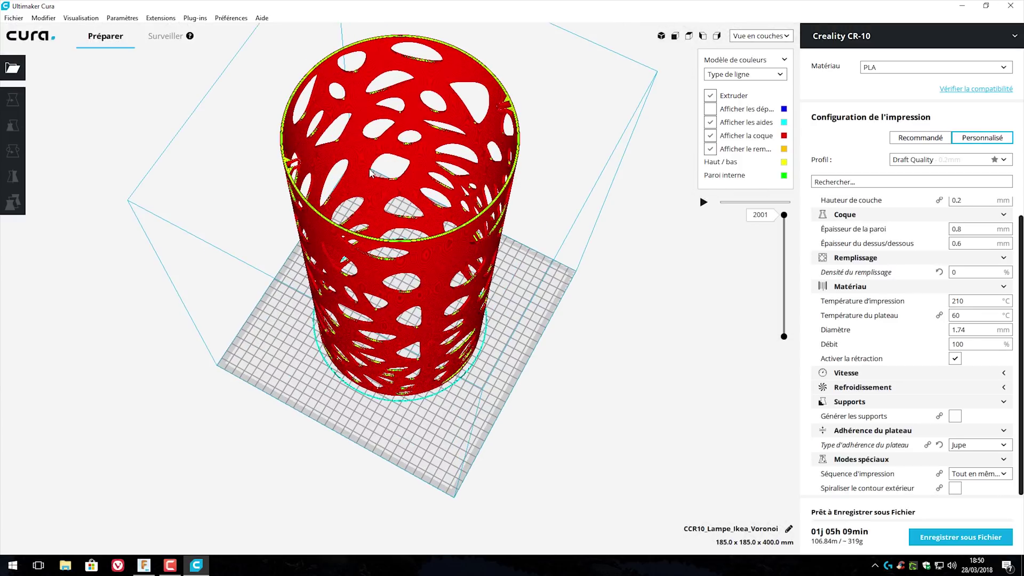
Lower the topmost displayed layer to 1772 and examine the lamp's wall cross-section up close
right_click_drag(503, 252, 496, 269)
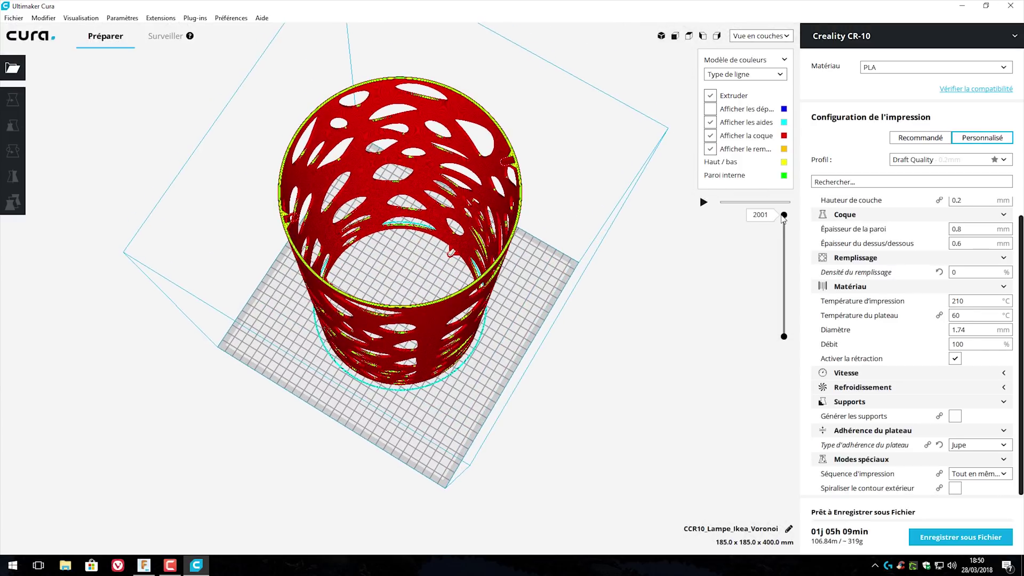
left_click_drag(783, 215, 784, 228)
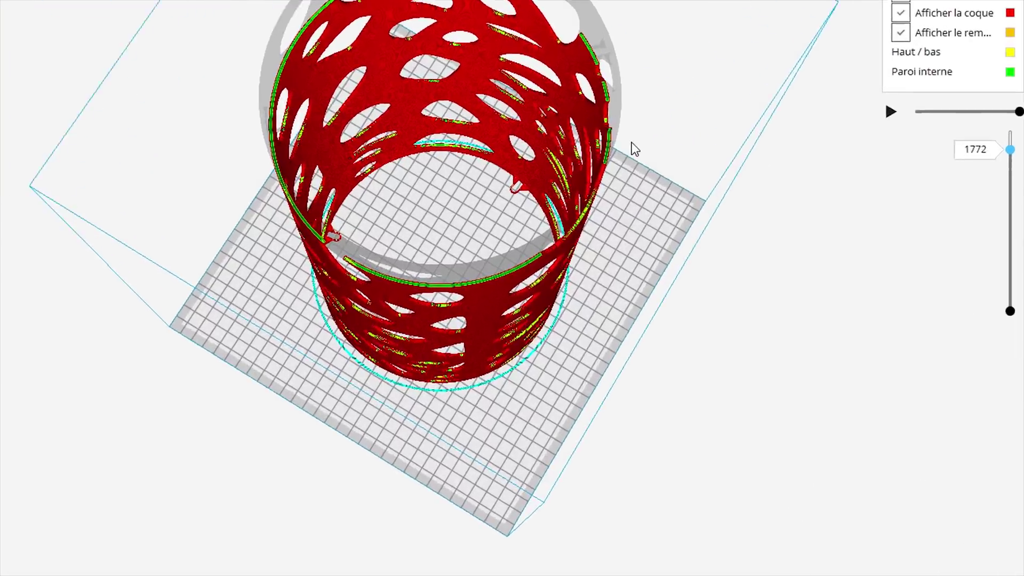
scroll(577, 268, "up", 10)
scroll(566, 394, "down", 3)
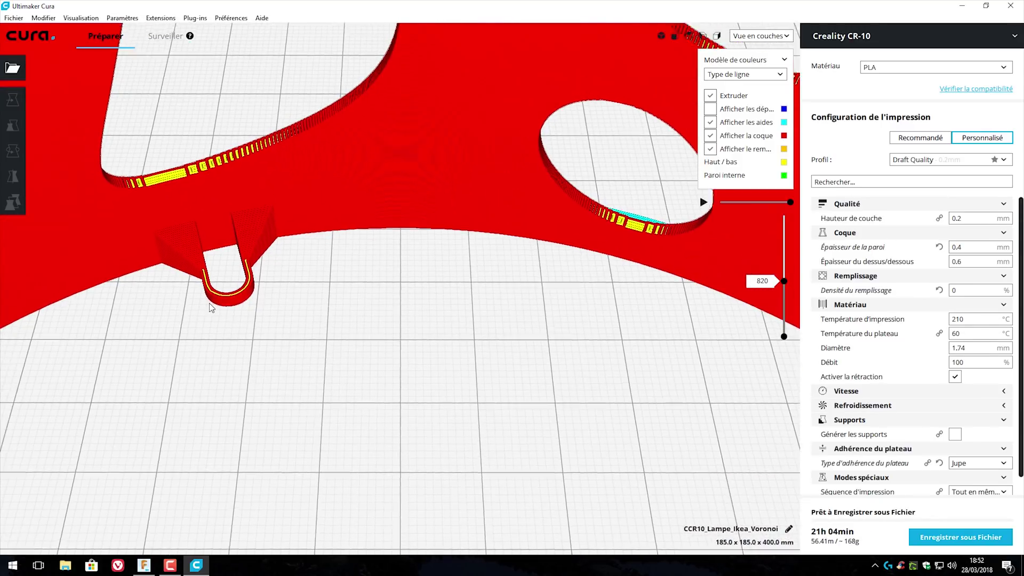
Lower the displayed layers to the lamp's base ring and set the top/bottom thickness to 2 mm
right_click_drag(209, 303, 184, 299)
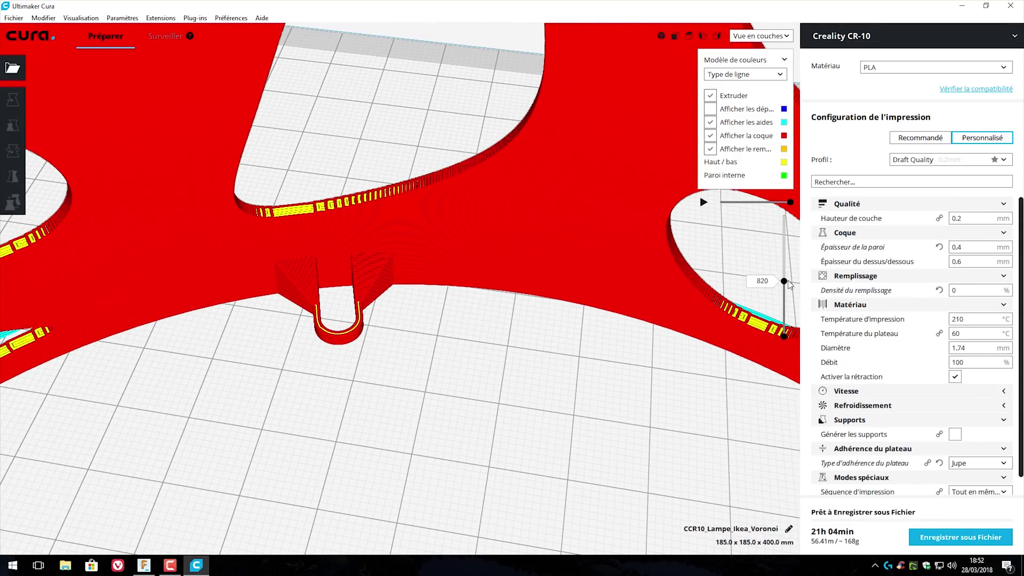
left_click_drag(788, 282, 783, 331)
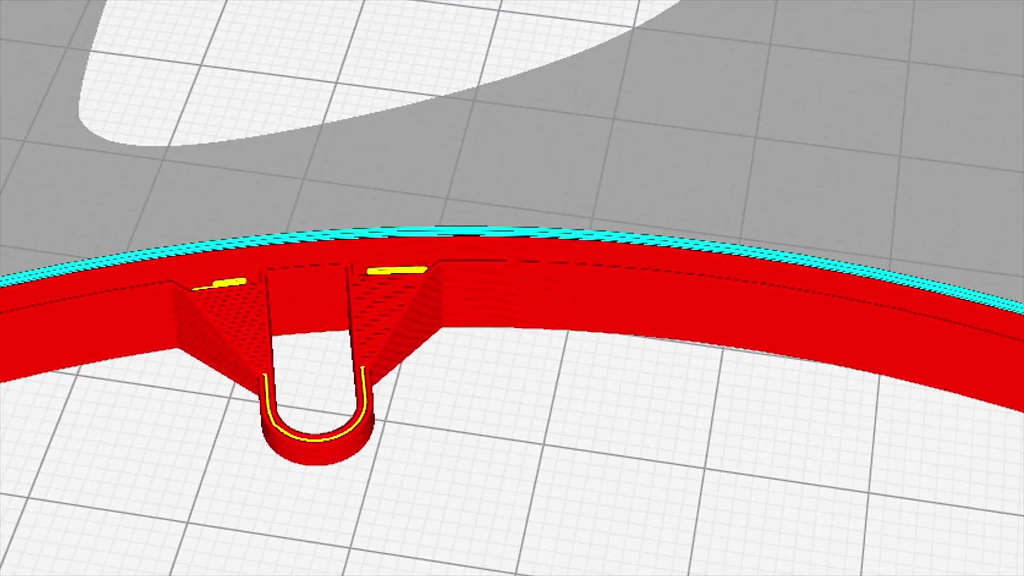
left_click_drag(919, 464, 918, 489)
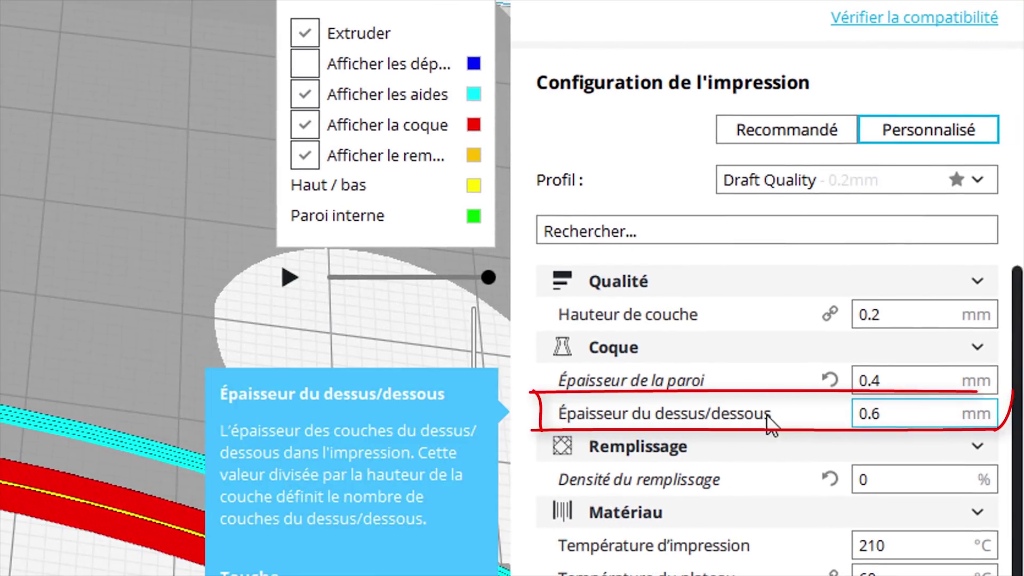
double_click(893, 417)
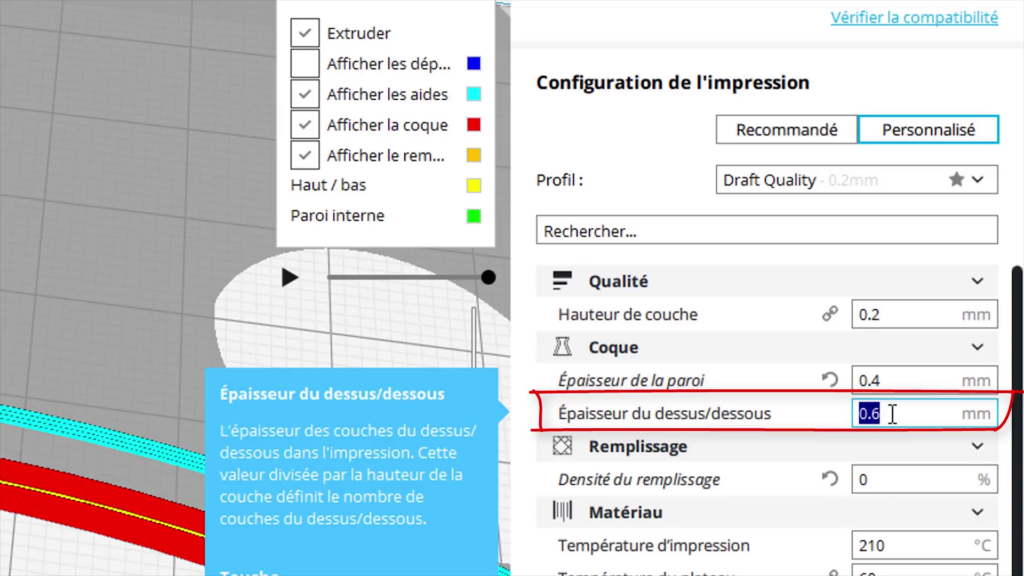
type("2")
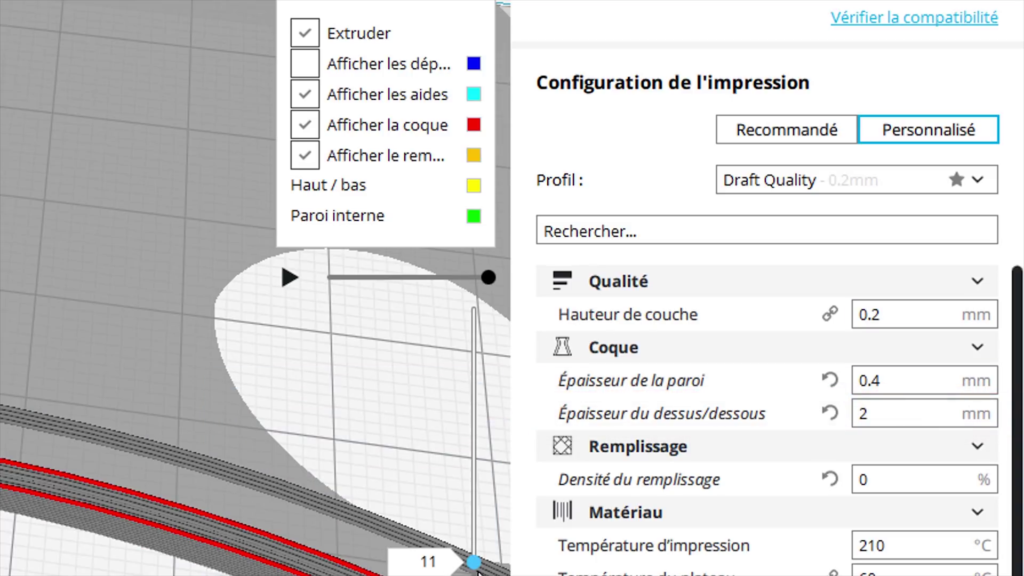
Examine the re-sliced base ring, clips and openings from layer 1 up past layer 58
left_click_drag(479, 546, 485, 566)
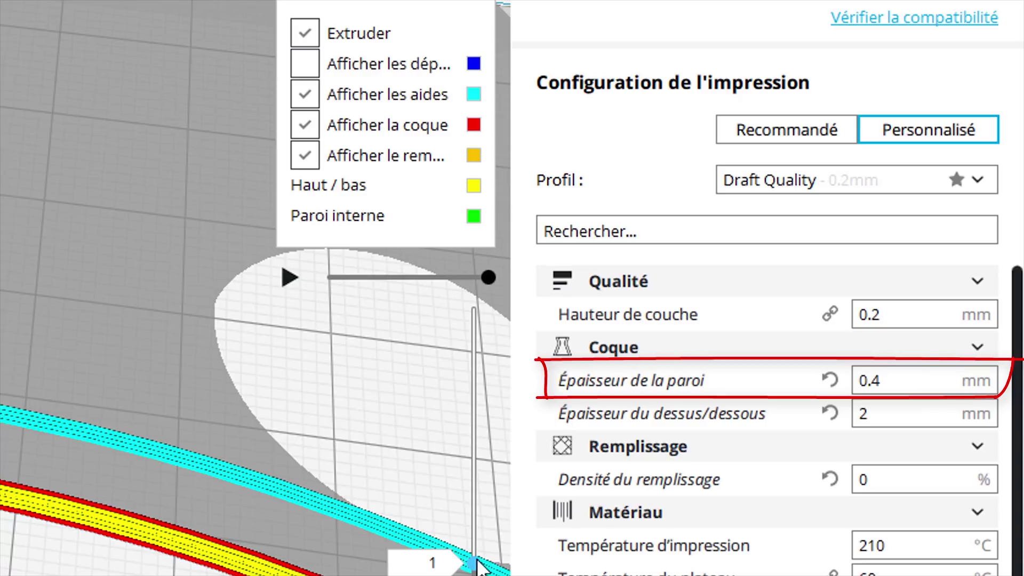
left_click_drag(478, 554, 478, 550)
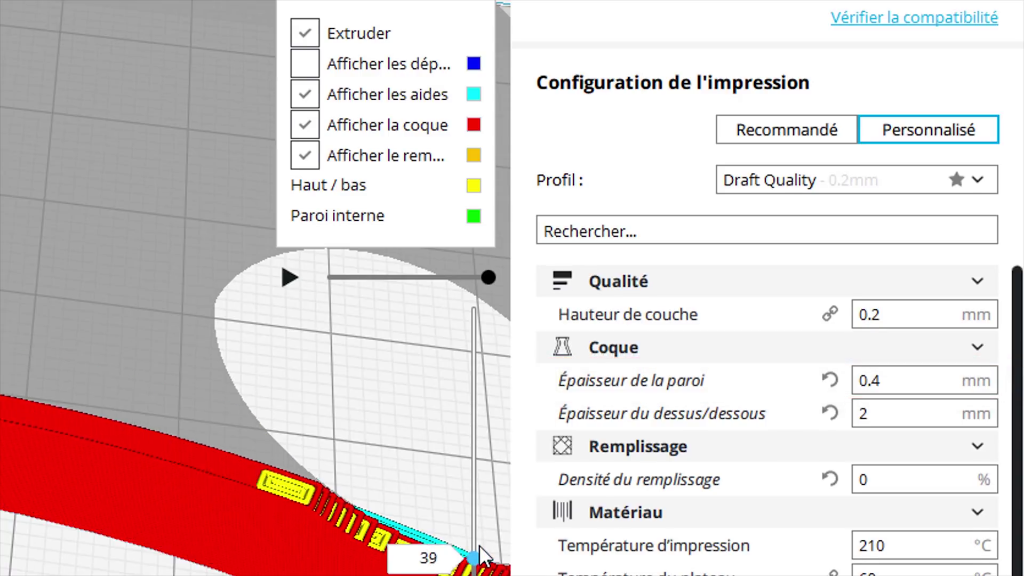
left_click_drag(562, 487, 562, 483)
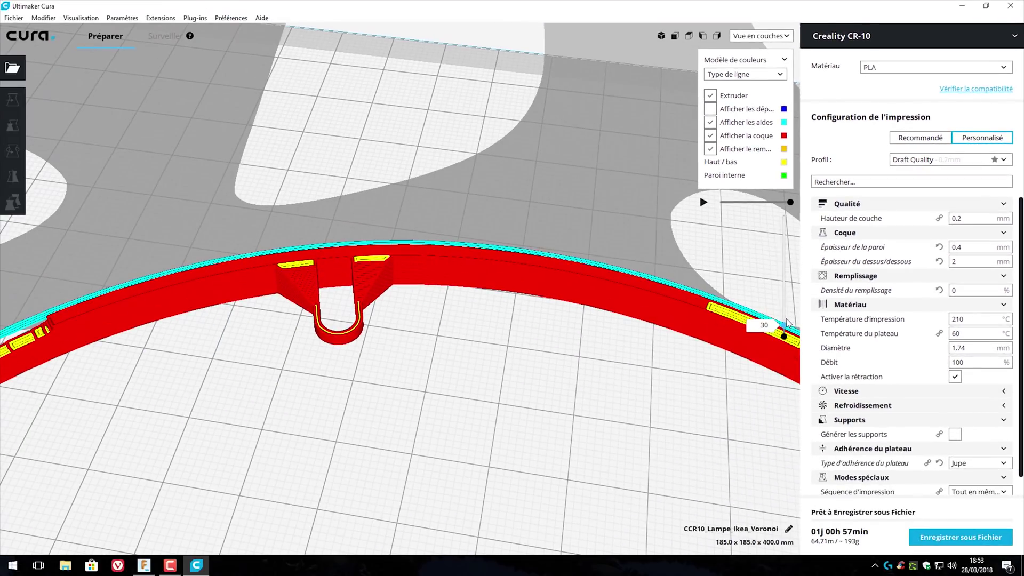
left_click_drag(788, 324, 788, 321)
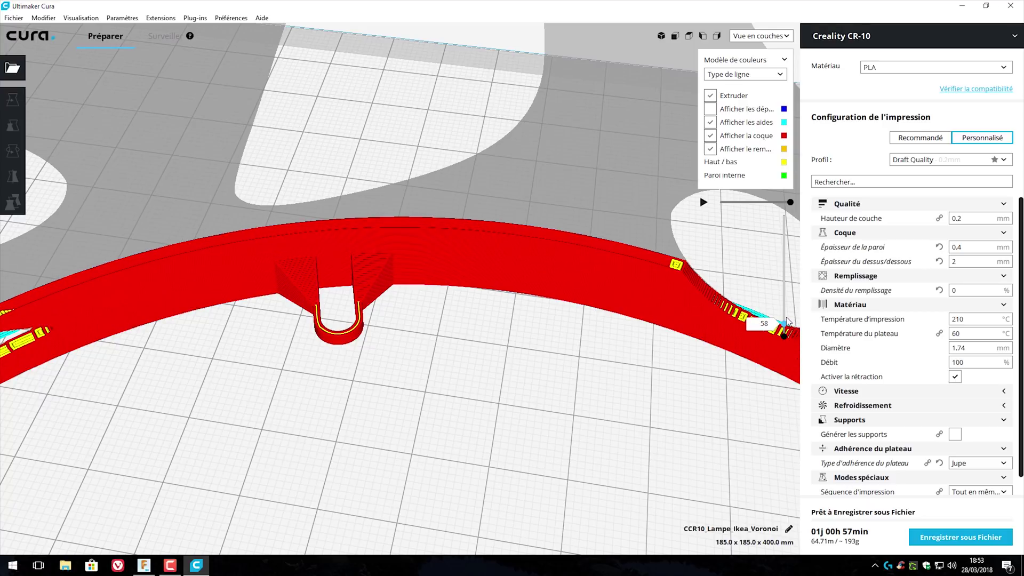
scroll(641, 335, "down", 3)
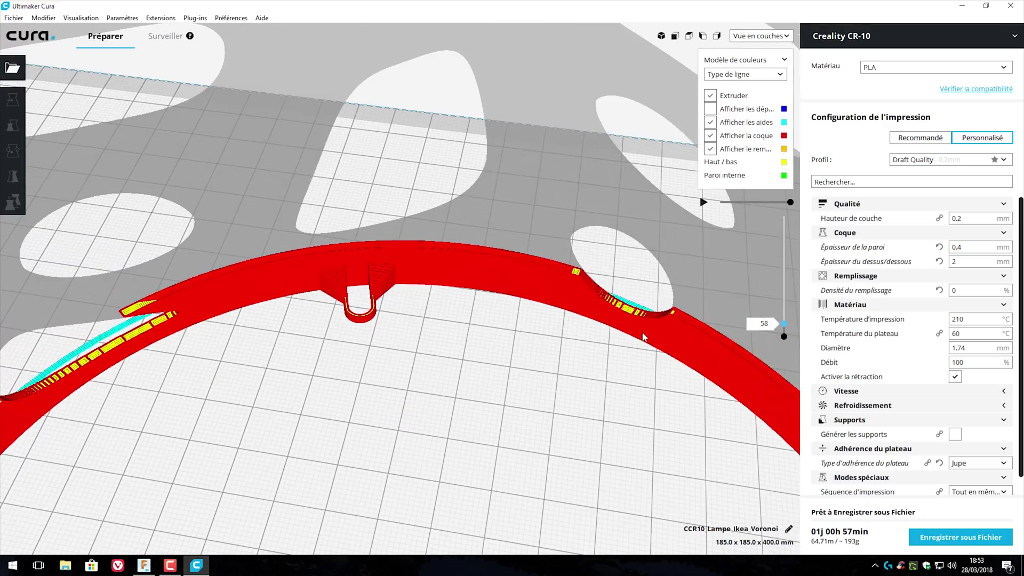
scroll(665, 358, "down", 5)
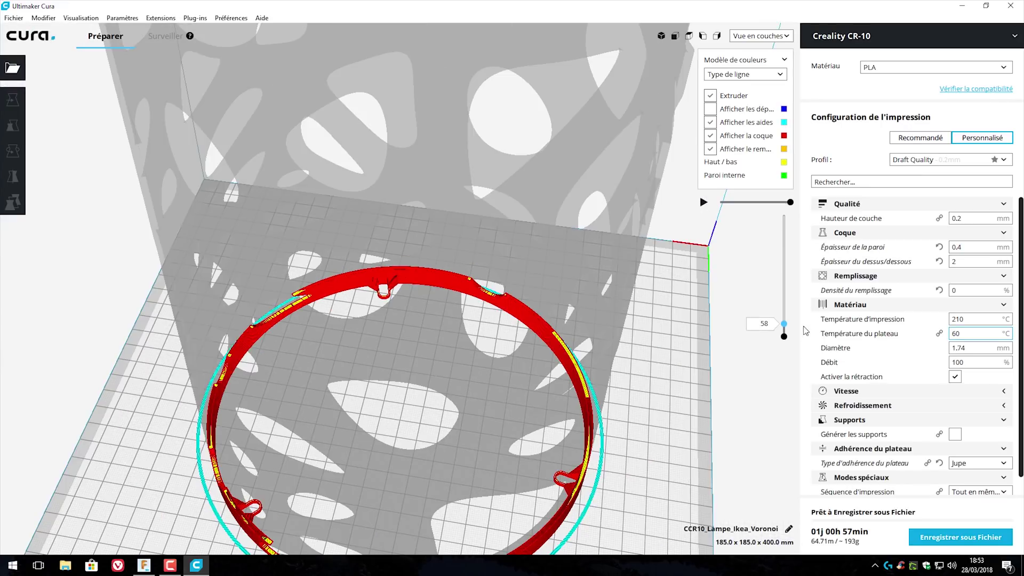
left_click_drag(786, 327, 790, 311)
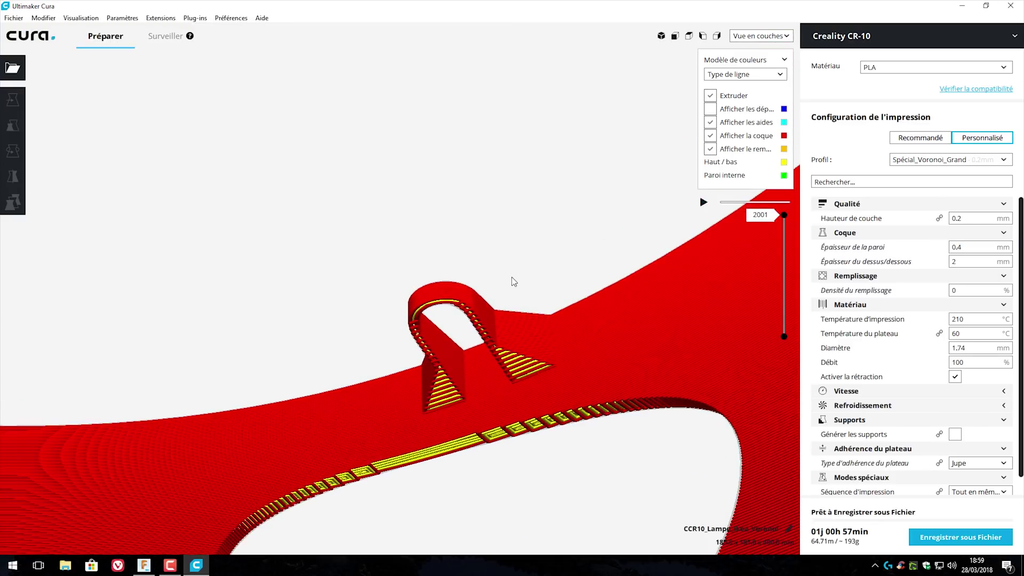
Inspect the underside of the inner clip up close with all layers displayed, and enable support generation
middle_click_drag(504, 263, 464, 233)
scroll(373, 212, "up", 4)
right_click_drag(347, 161, 357, 200)
scroll(379, 302, "up", 2)
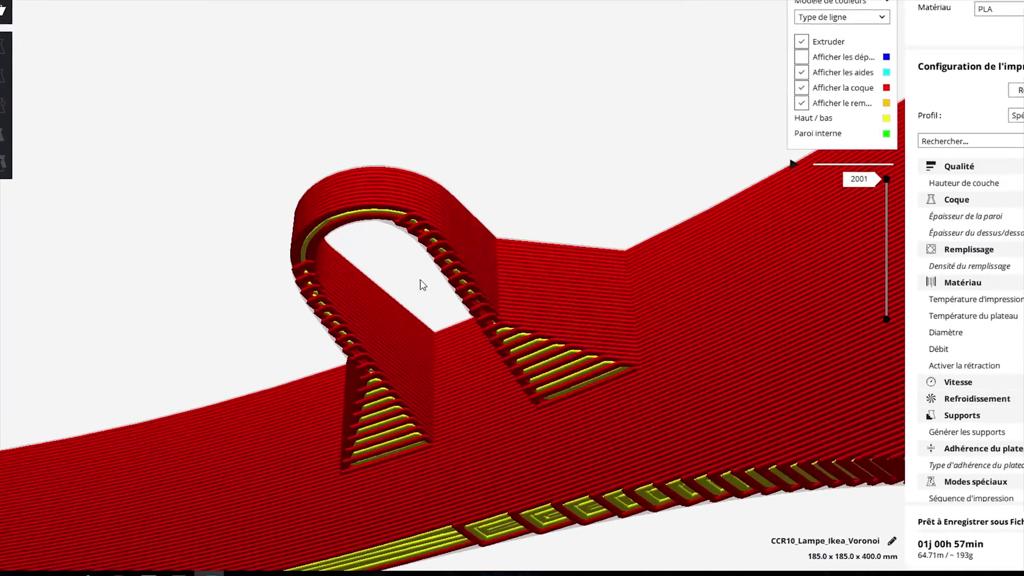
scroll(421, 284, "up", 3)
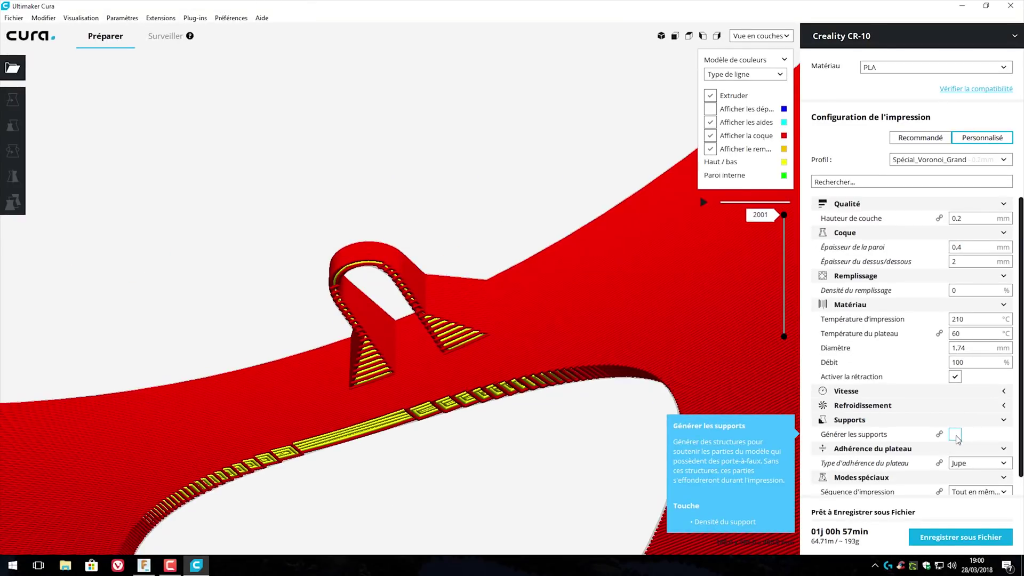
left_click(955, 434)
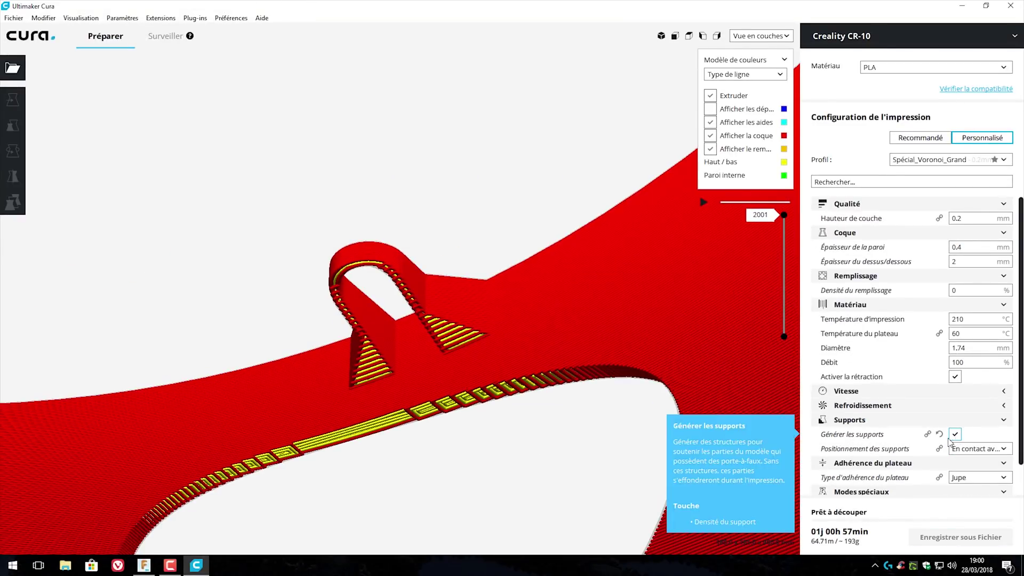